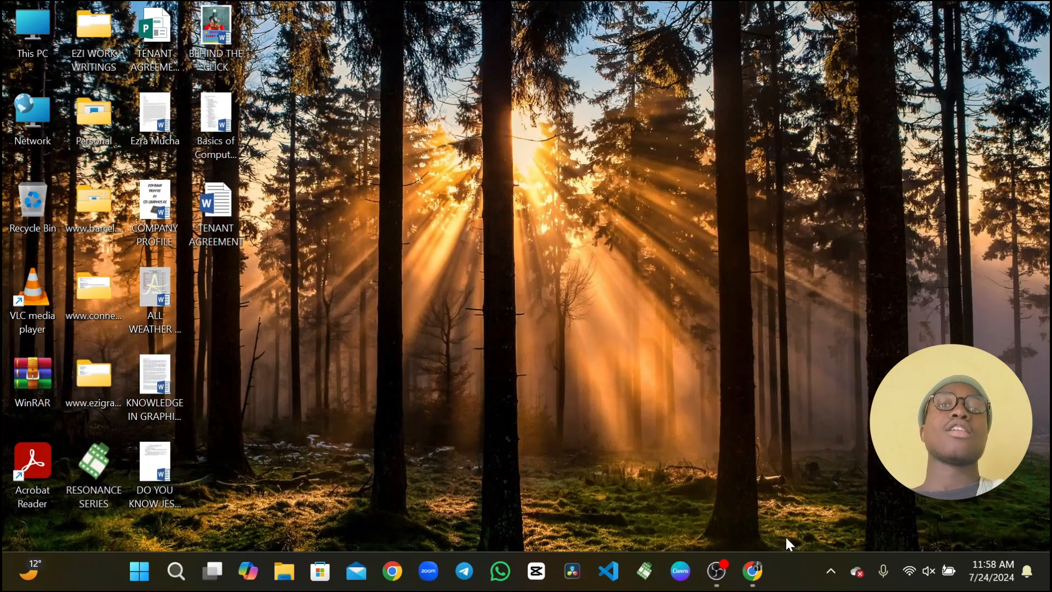
pyautogui.click(753, 571)
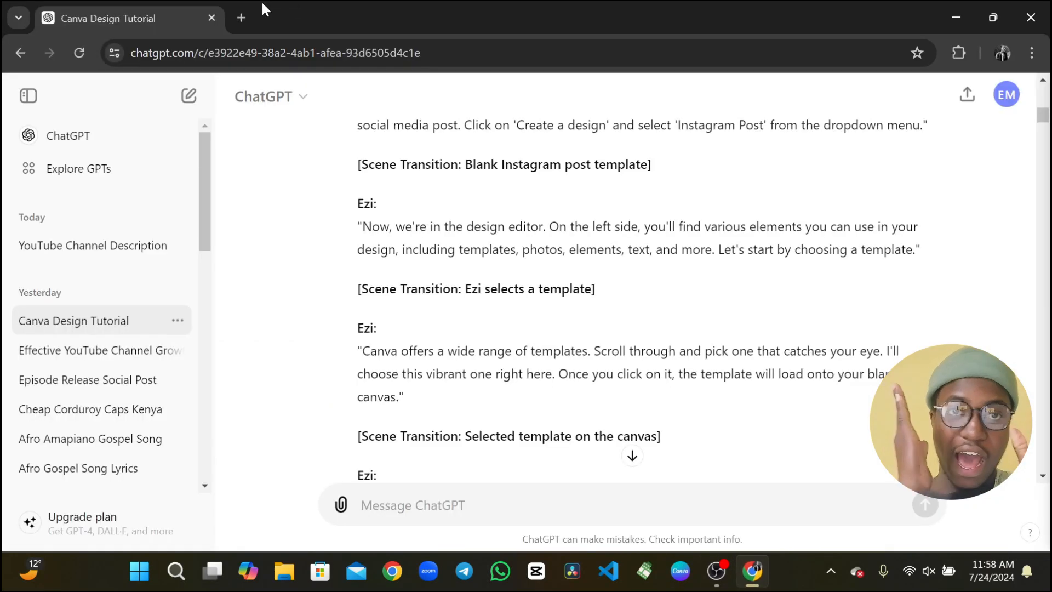
pyautogui.click(241, 18)
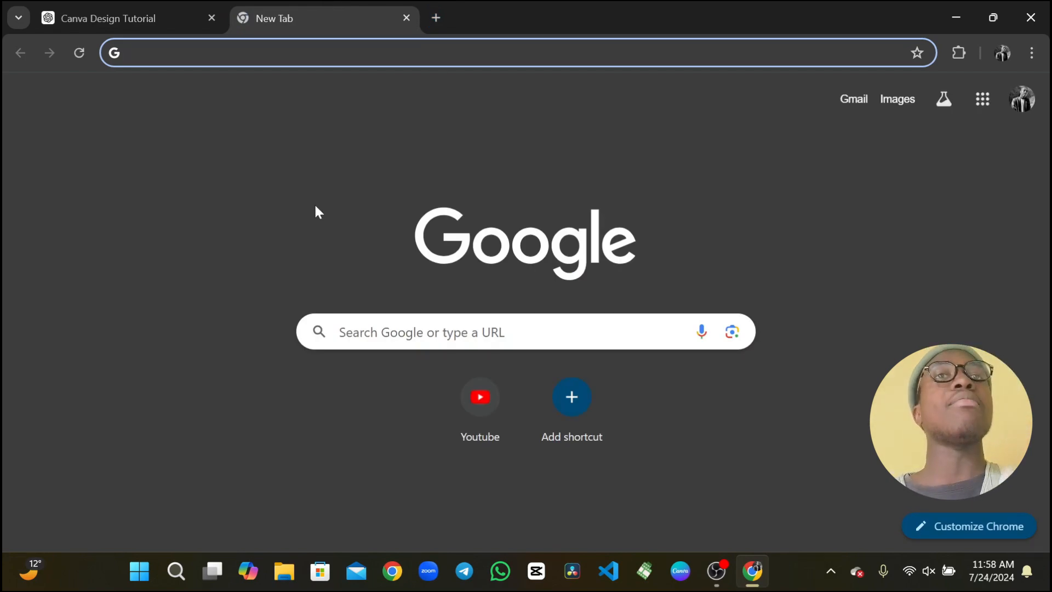
pyautogui.write('www')
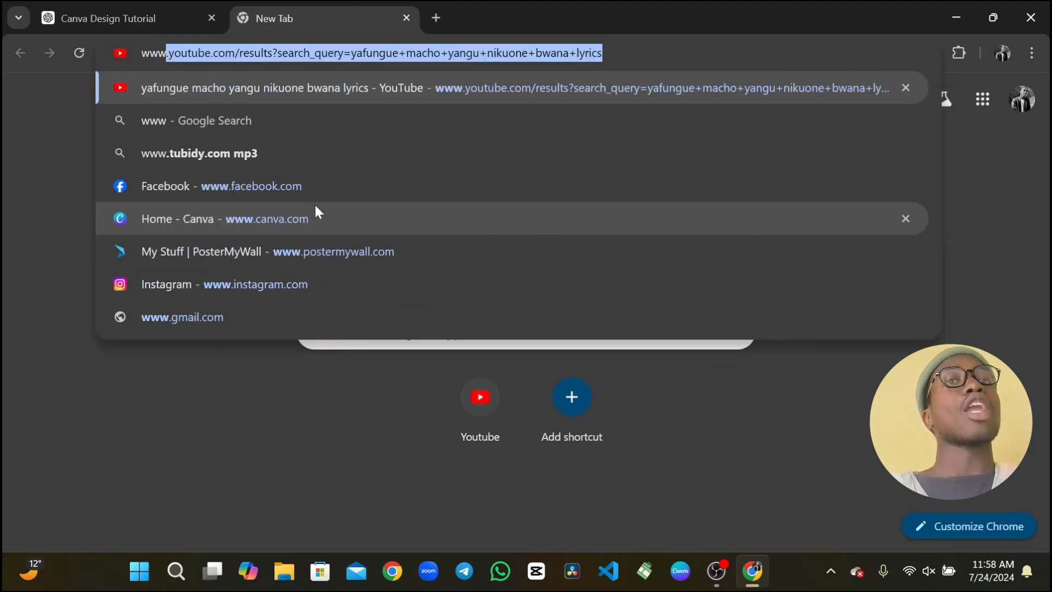
pyautogui.write('.ca')
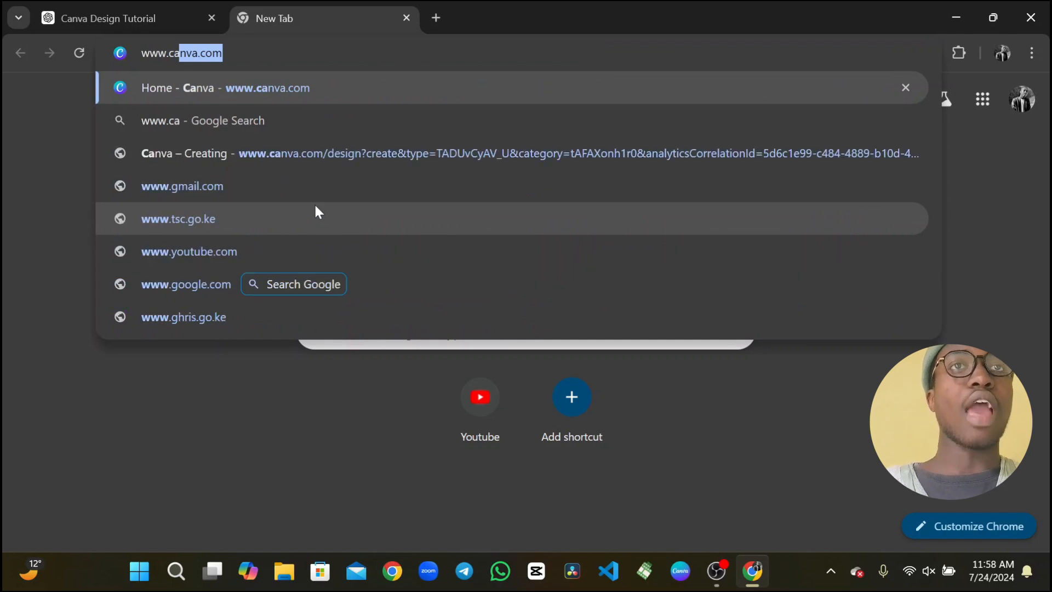
pyautogui.write('nva')
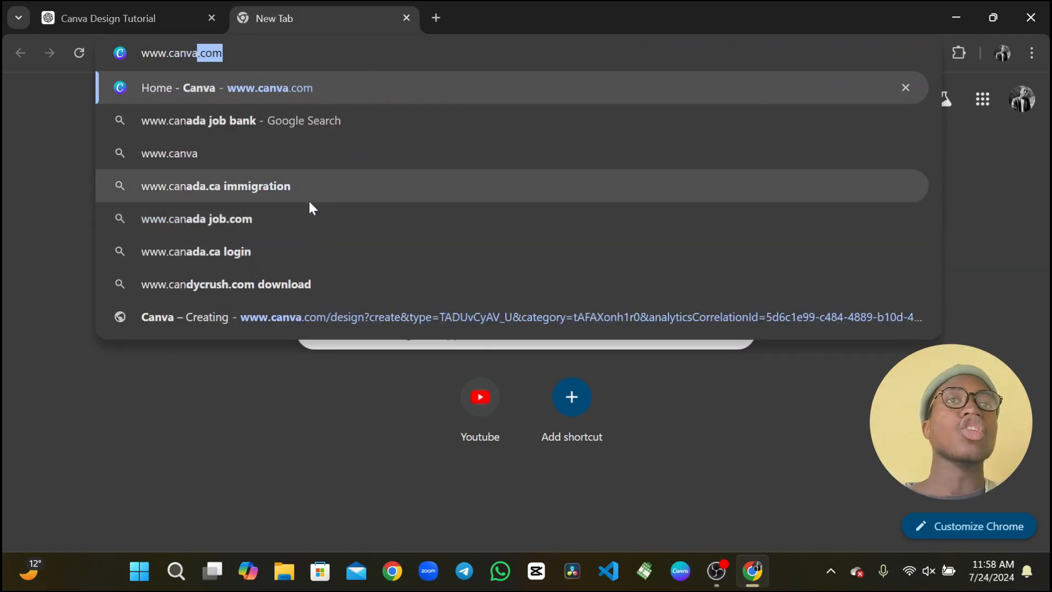
pyautogui.write('.com')
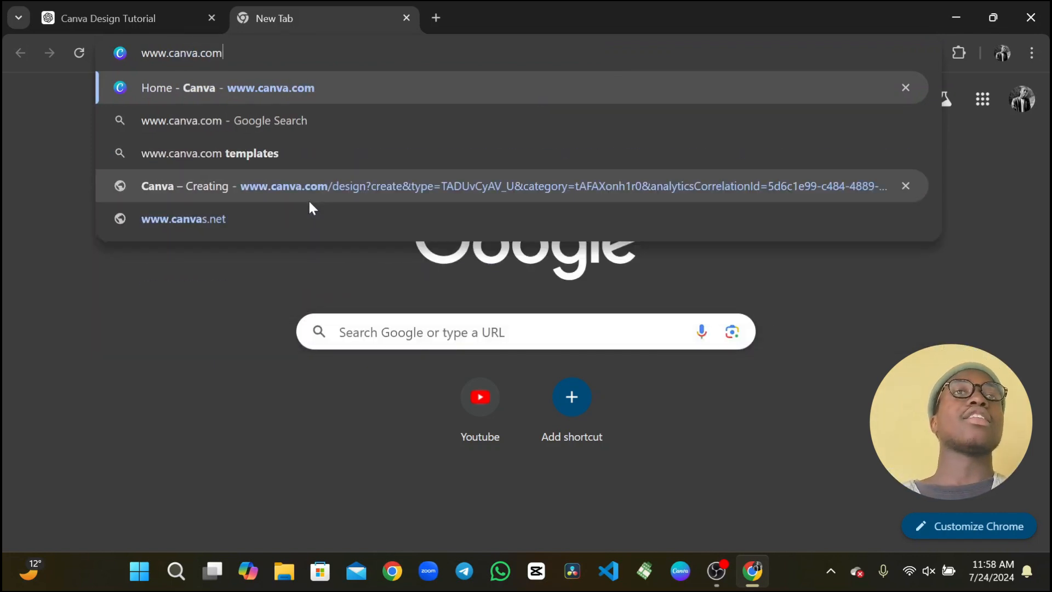
pyautogui.press('Return')
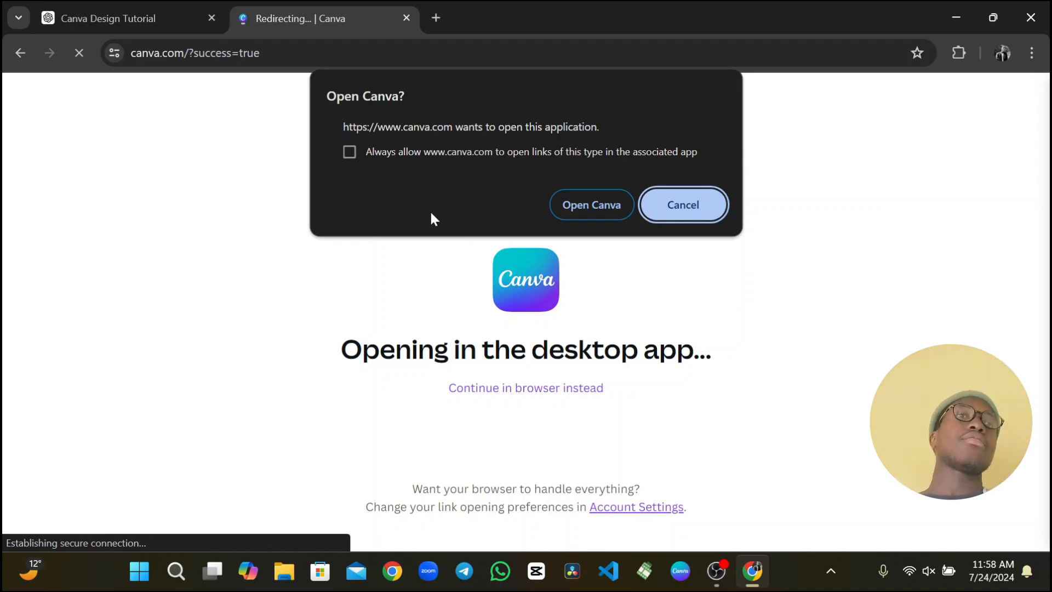
pyautogui.click(603, 208)
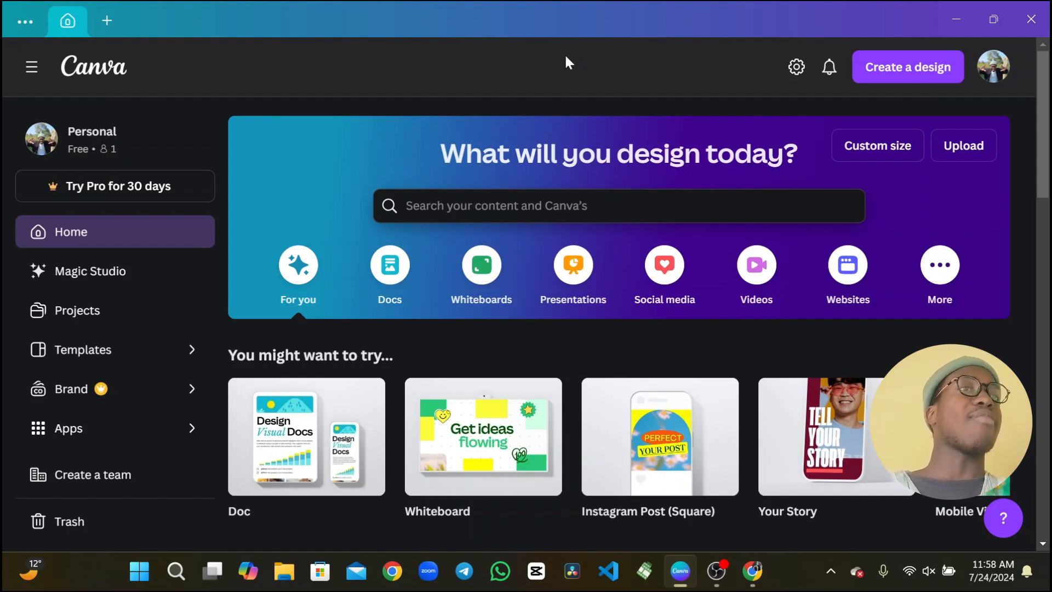
# Check the account menu for the signed-in profile and the option to add another account, leaving the account unchanged.
pyautogui.click(997, 68)
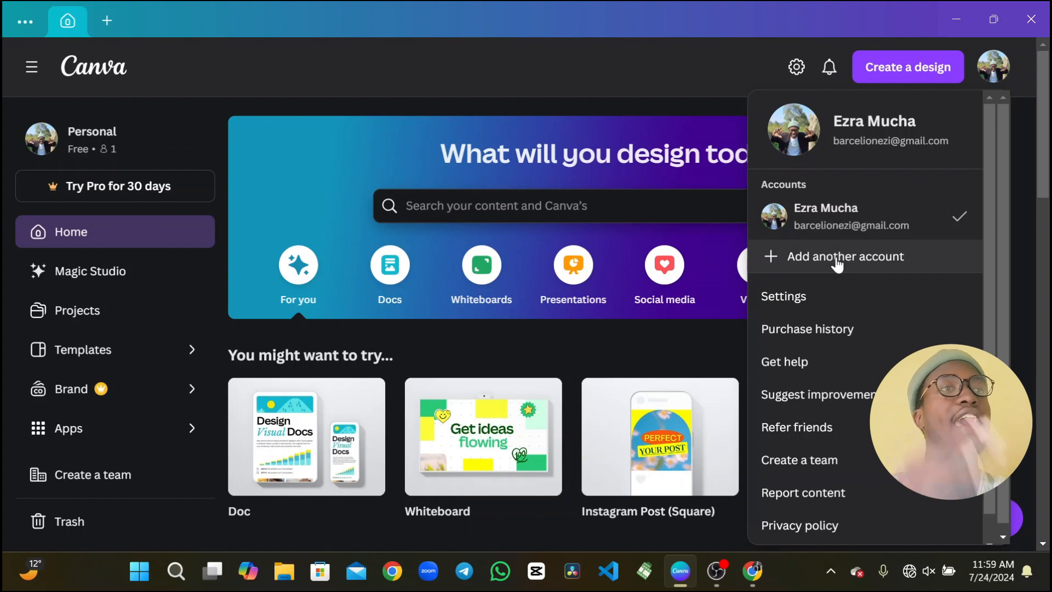
pyautogui.click(597, 58)
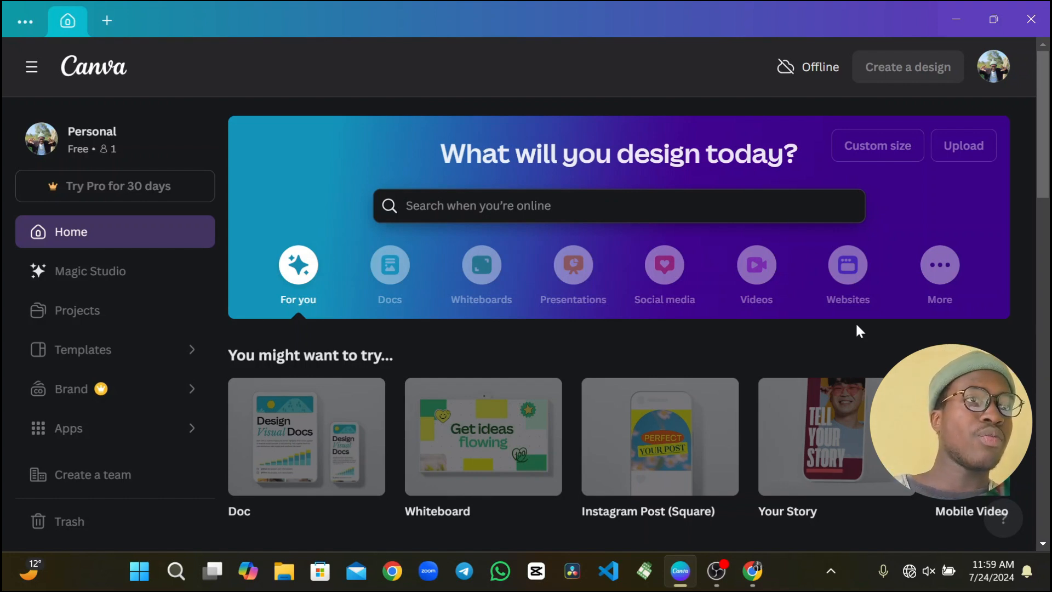
# Restore the internet connection by turning WiFi on and connecting to the available secured network.
pyautogui.click(910, 576)
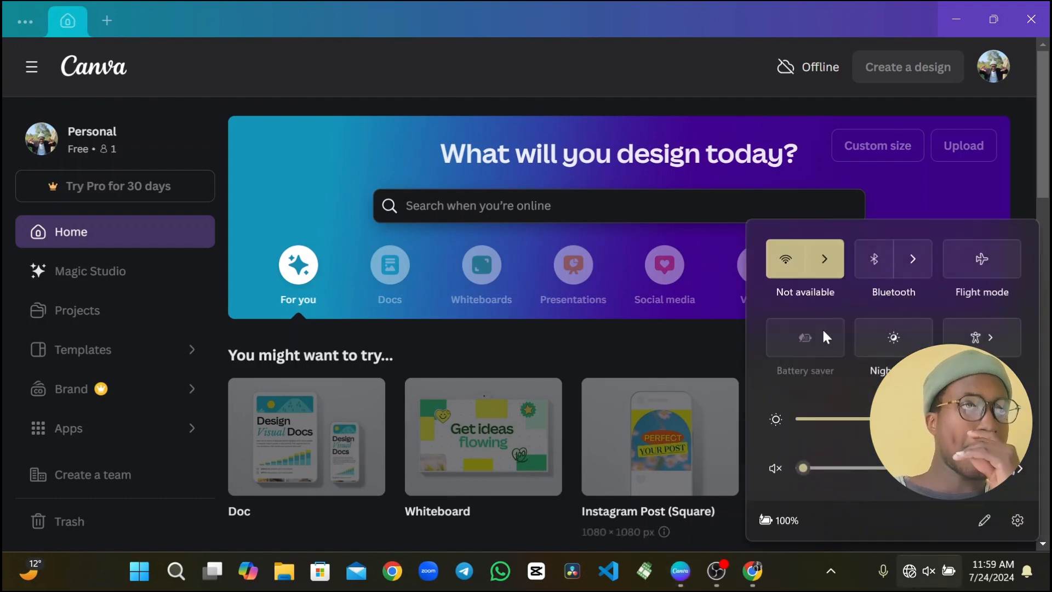
pyautogui.click(825, 261)
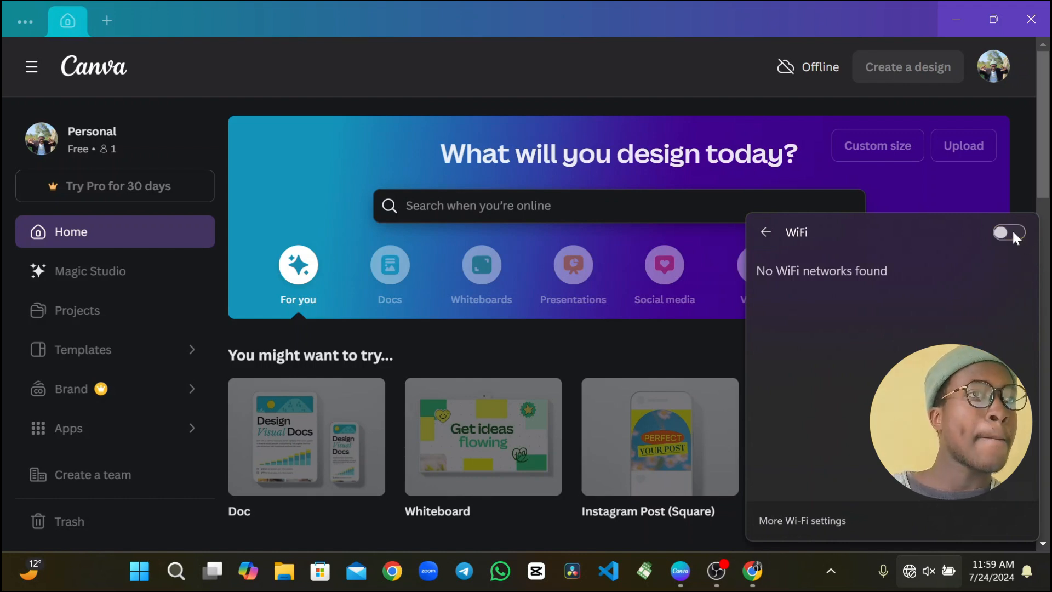
pyautogui.click(1013, 232)
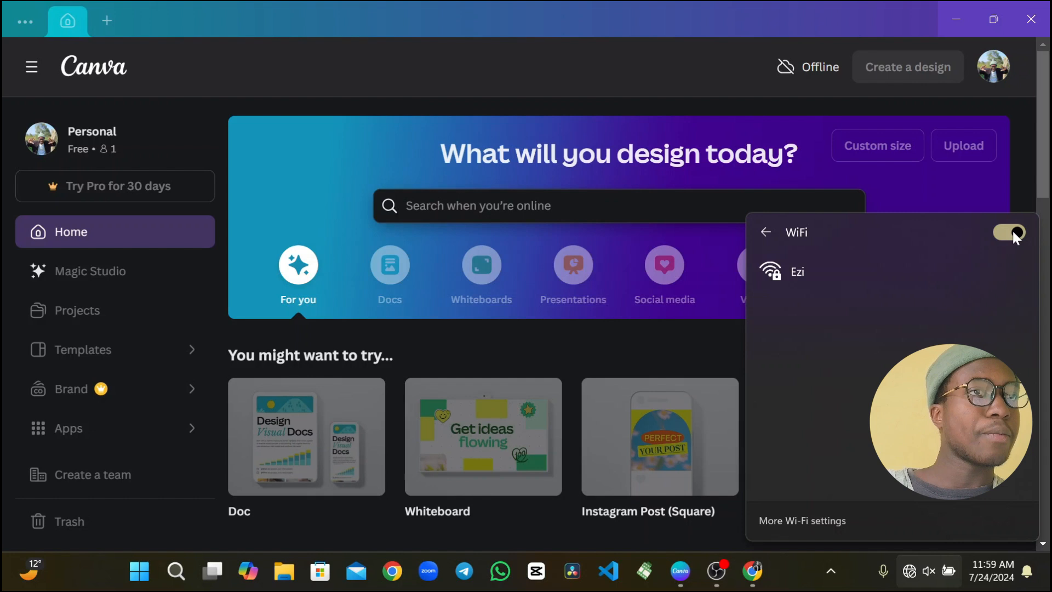
pyautogui.click(873, 277)
pyautogui.click(943, 348)
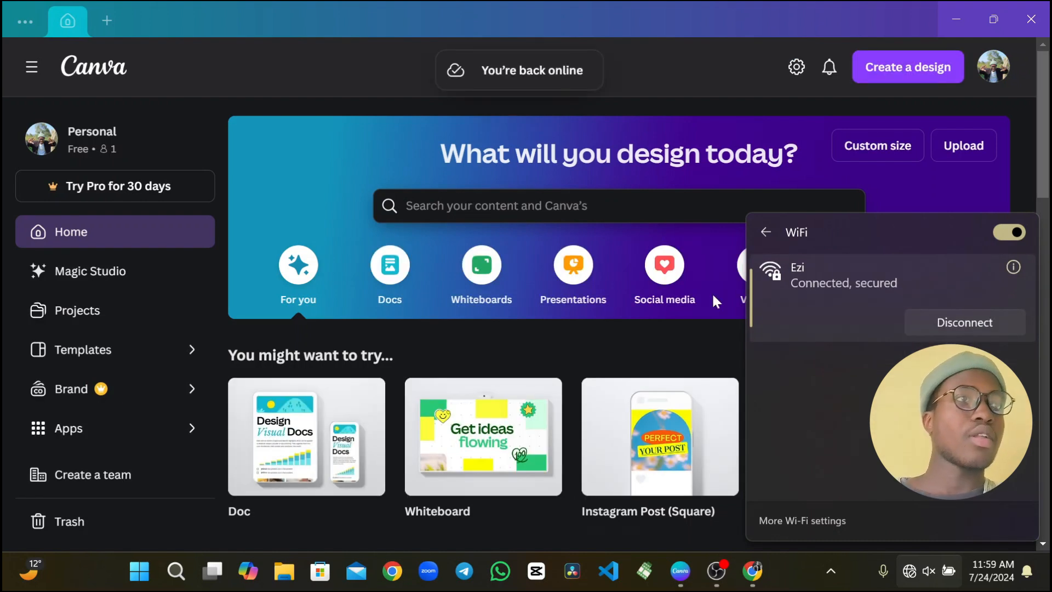
pyautogui.click(767, 227)
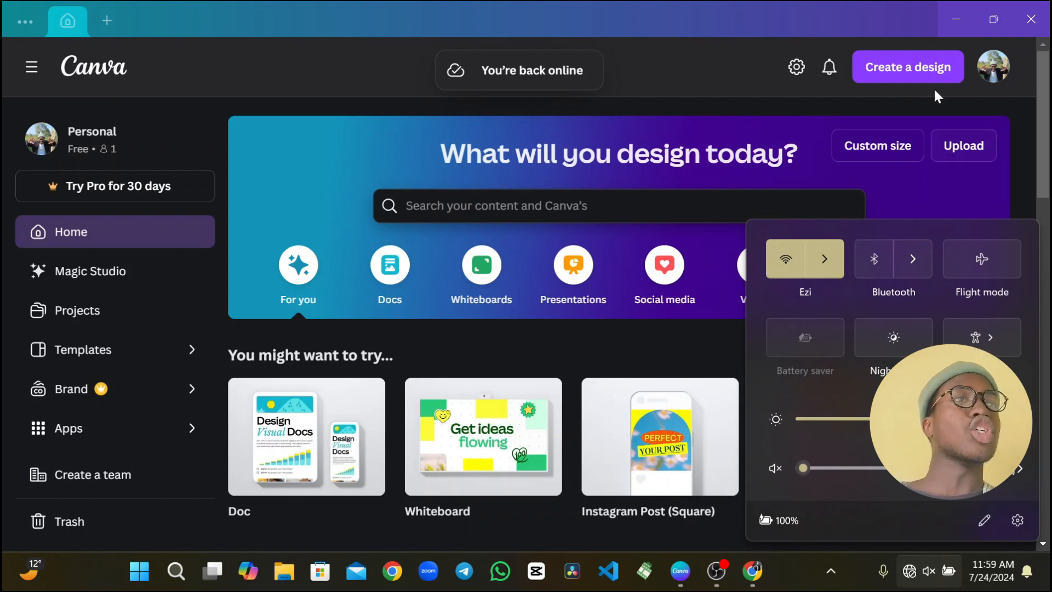
pyautogui.click(910, 71)
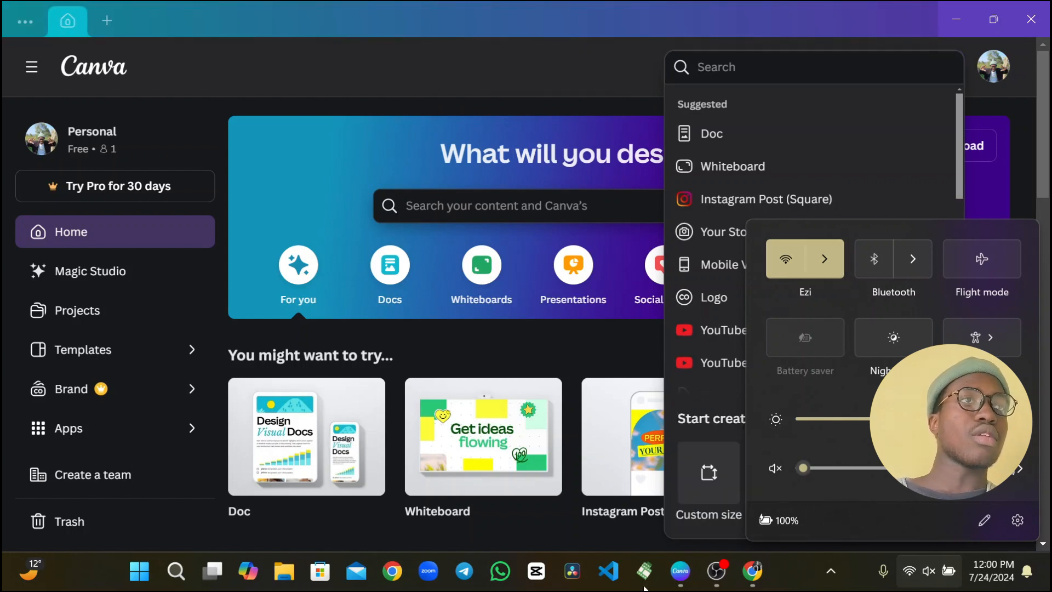
pyautogui.click(584, 540)
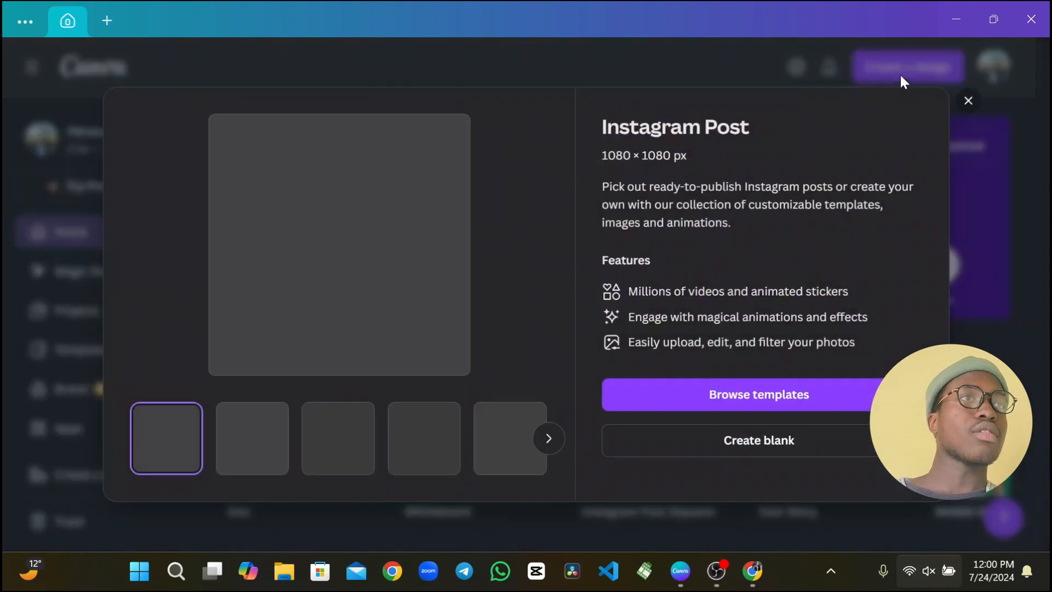
pyautogui.click(967, 102)
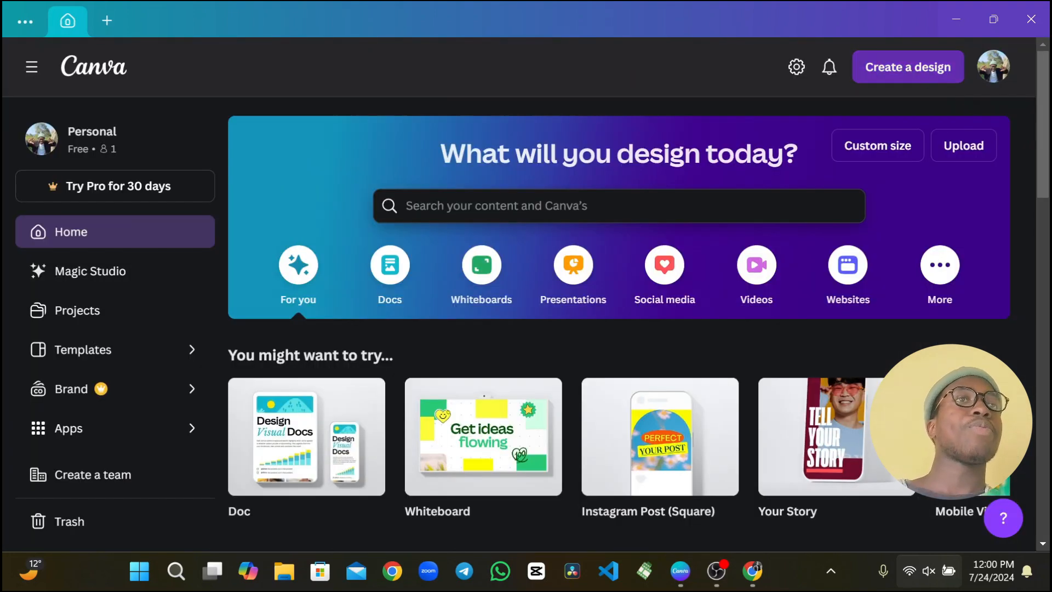
# Search the new design types for "social media" and create a blank Social Media design.
pyautogui.click(933, 74)
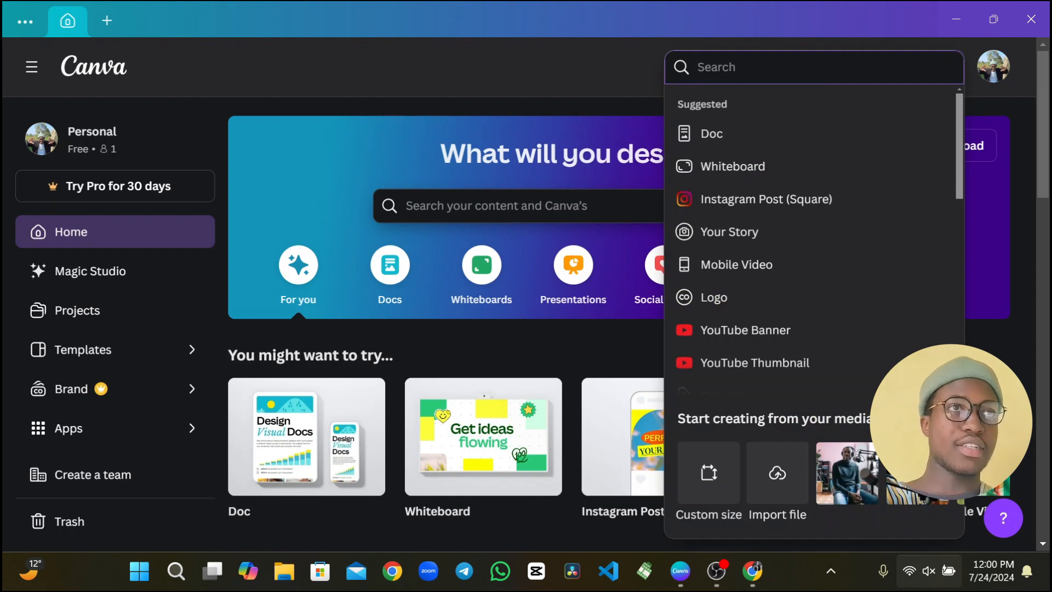
pyautogui.write('so')
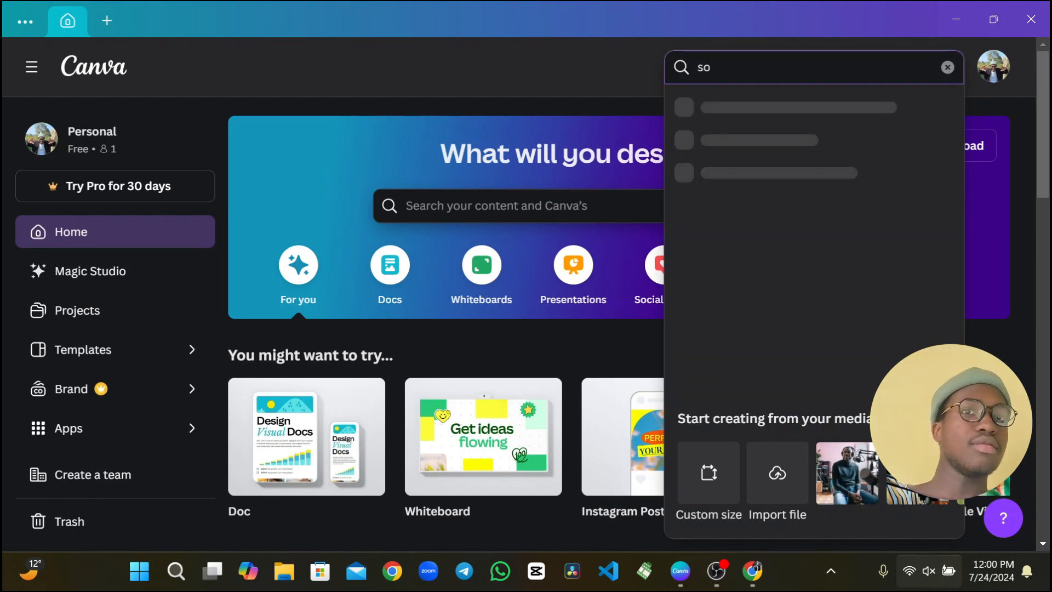
pyautogui.write('cial med')
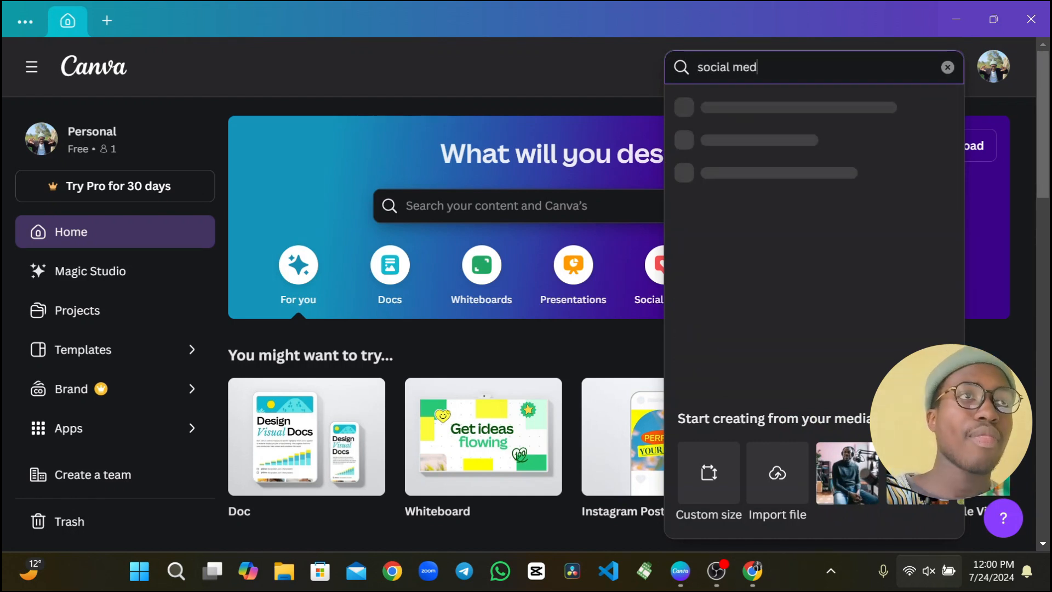
pyautogui.write('ia post')
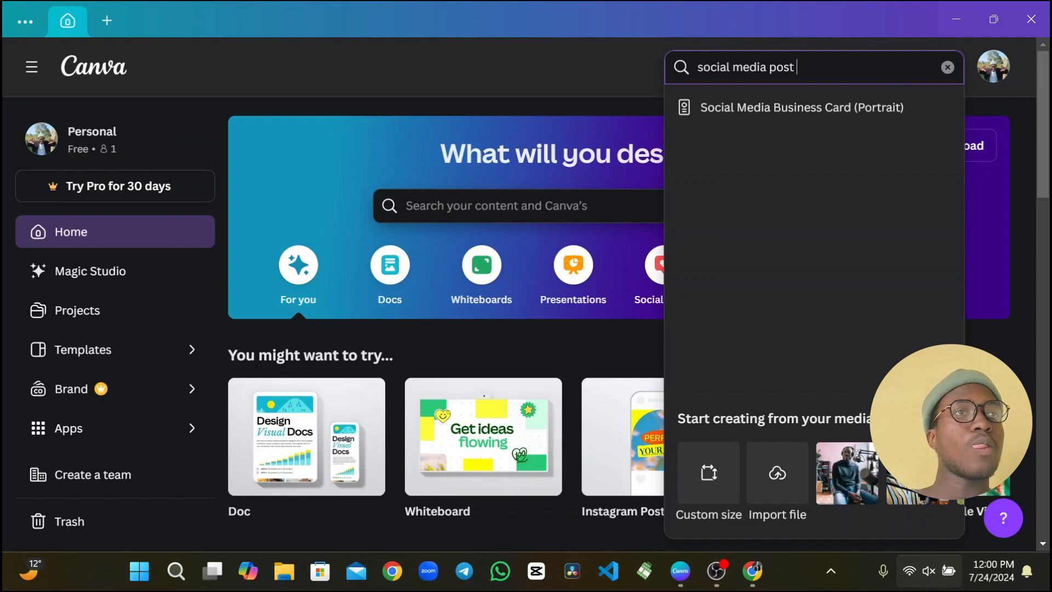
pyautogui.press('BackSpace')
pyautogui.press('BackSpace')
pyautogui.press('BackSpace')
pyautogui.press('BackSpace')
pyautogui.press('BackSpace')
pyautogui.press('BackSpace')
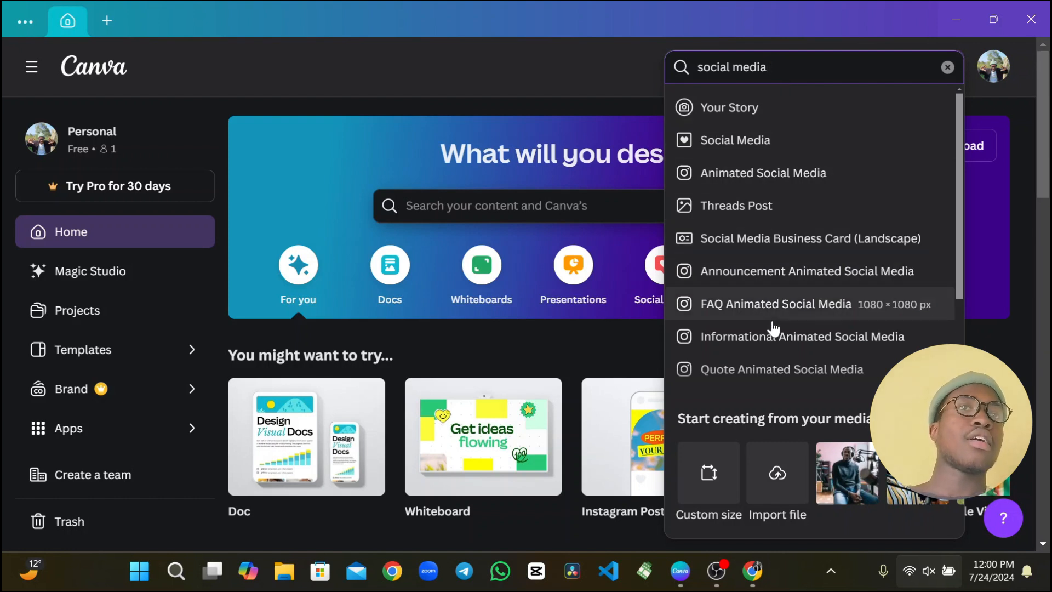
pyautogui.click(750, 146)
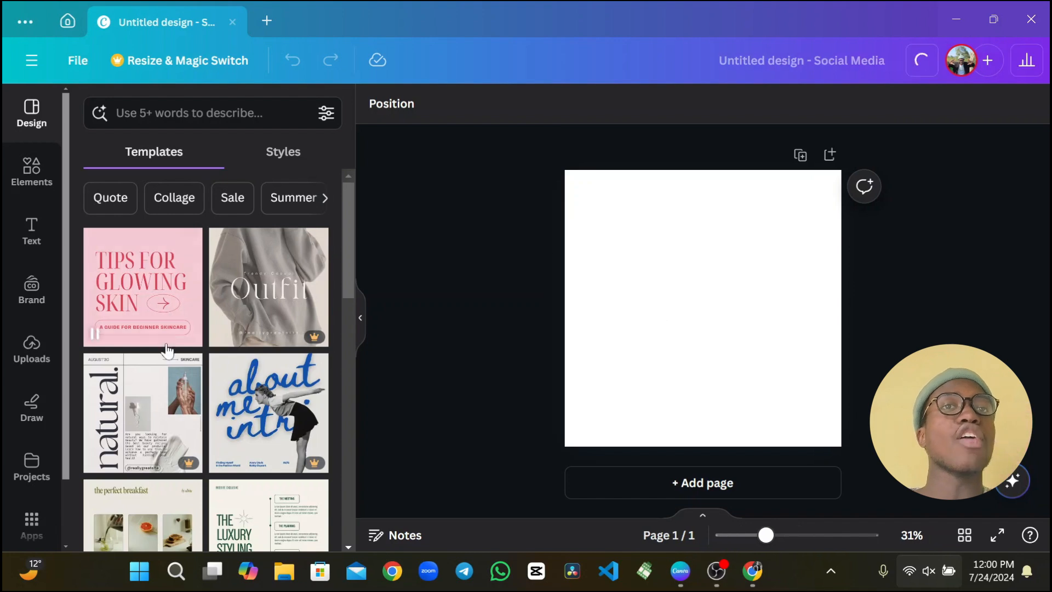
# Look over the suggested templates and search the template library for "graphics design".
pyautogui.scroll(-8, 216, 380)
pyautogui.scroll(-3, 217, 378)
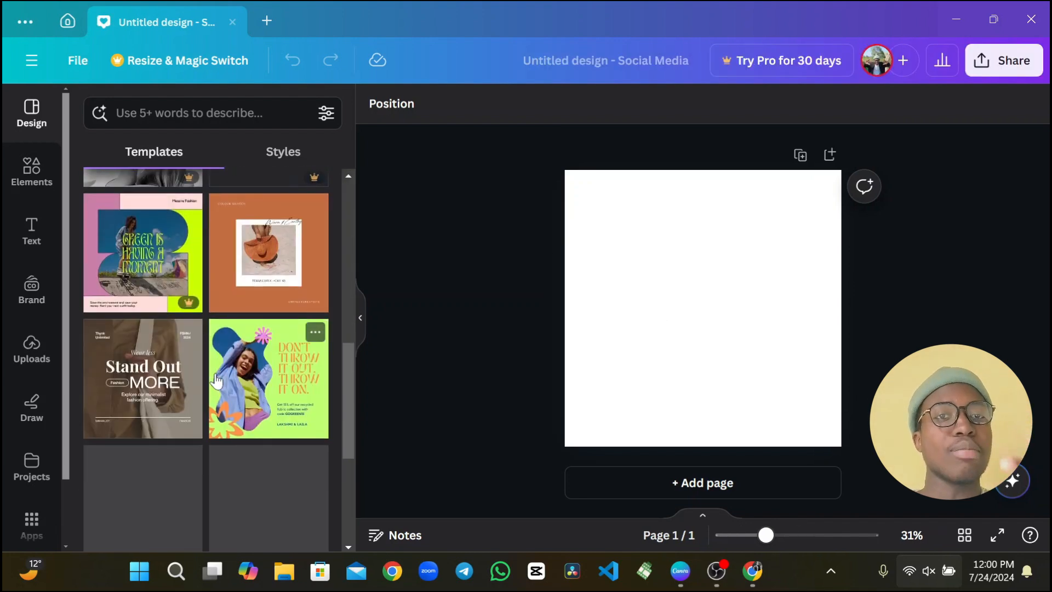
pyautogui.scroll(-5, 216, 378)
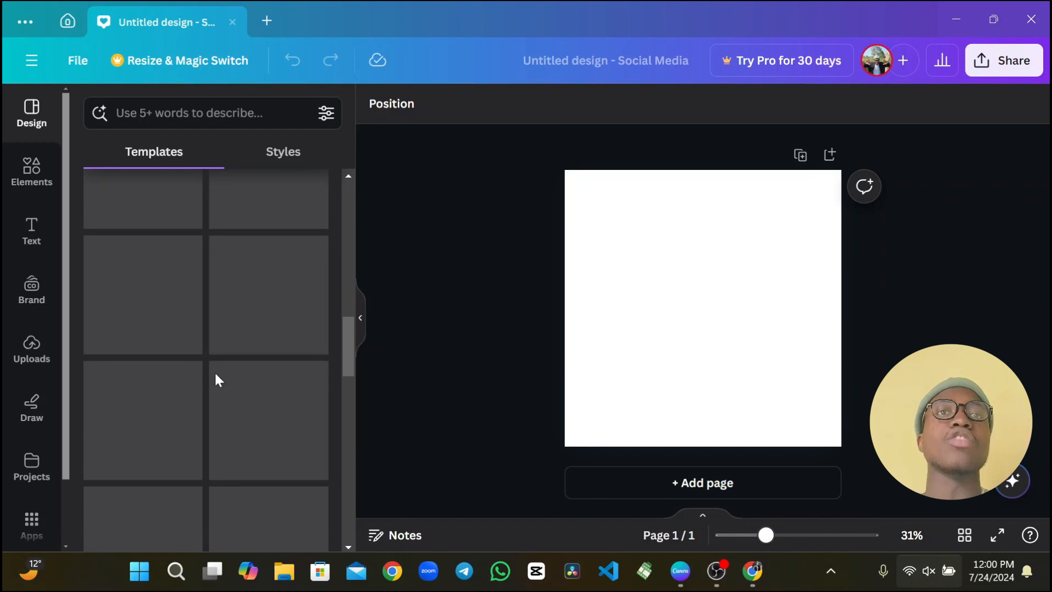
pyautogui.scroll(3, 209, 312)
pyautogui.scroll(10, 199, 318)
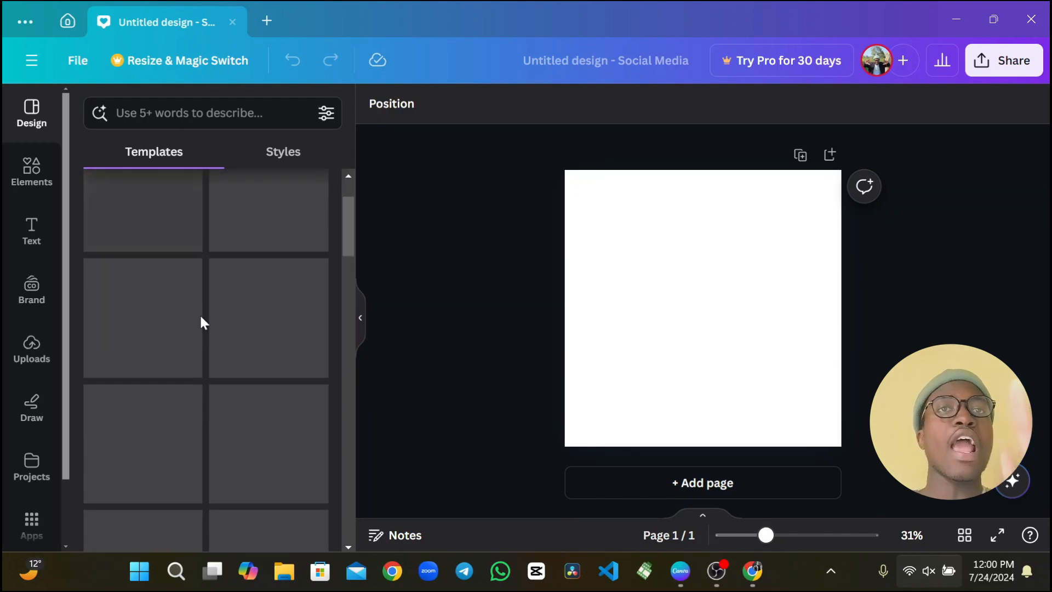
pyautogui.click(208, 113)
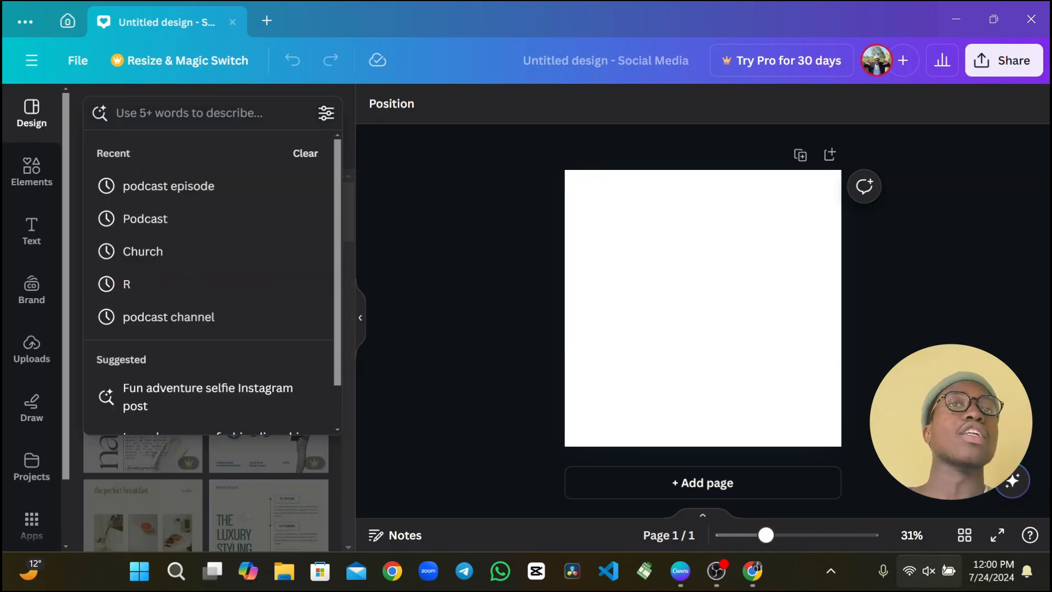
pyautogui.write('graphi')
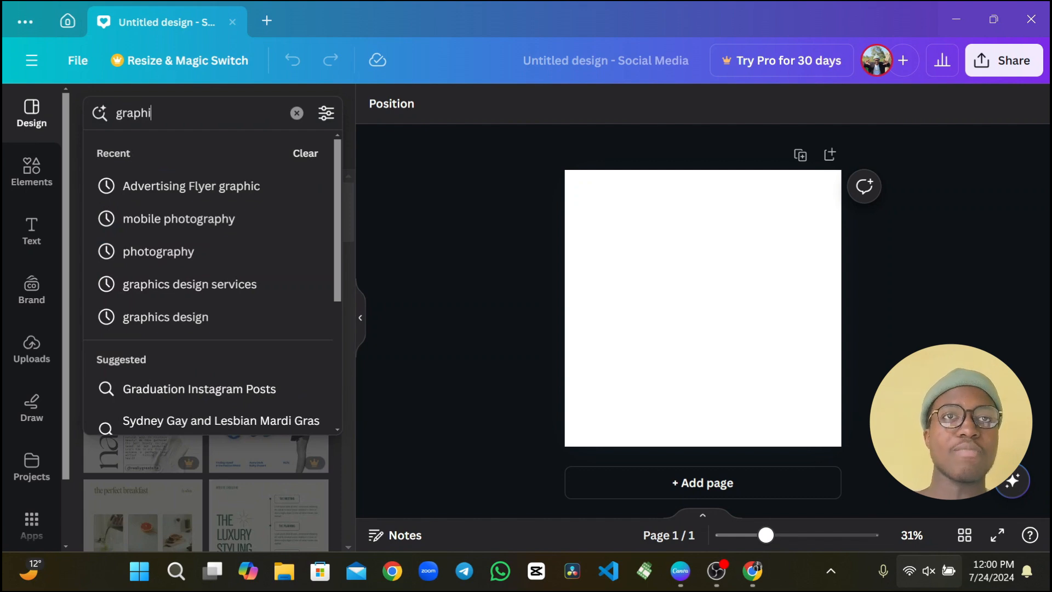
pyautogui.write('cs')
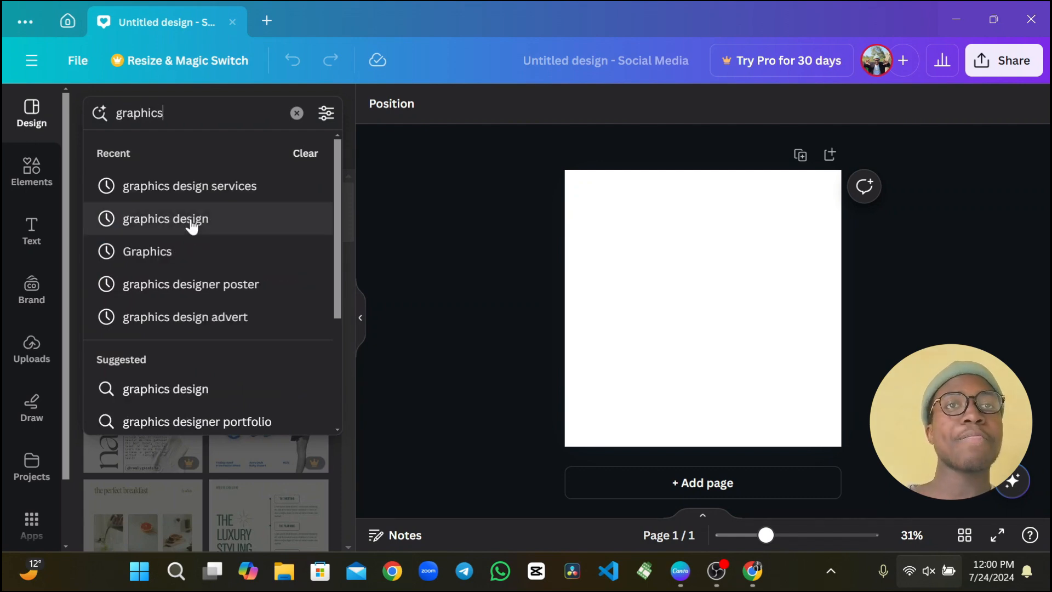
pyautogui.click(191, 220)
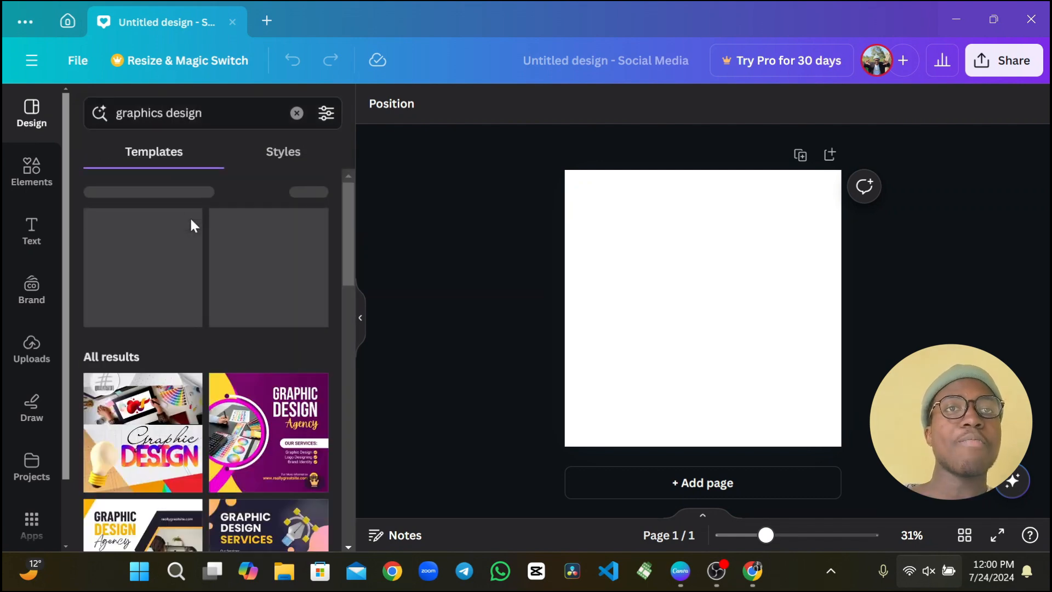
# Look over the first graphics design template results and close the Avast threat alert covering the editor.
pyautogui.scroll(-3, 208, 349)
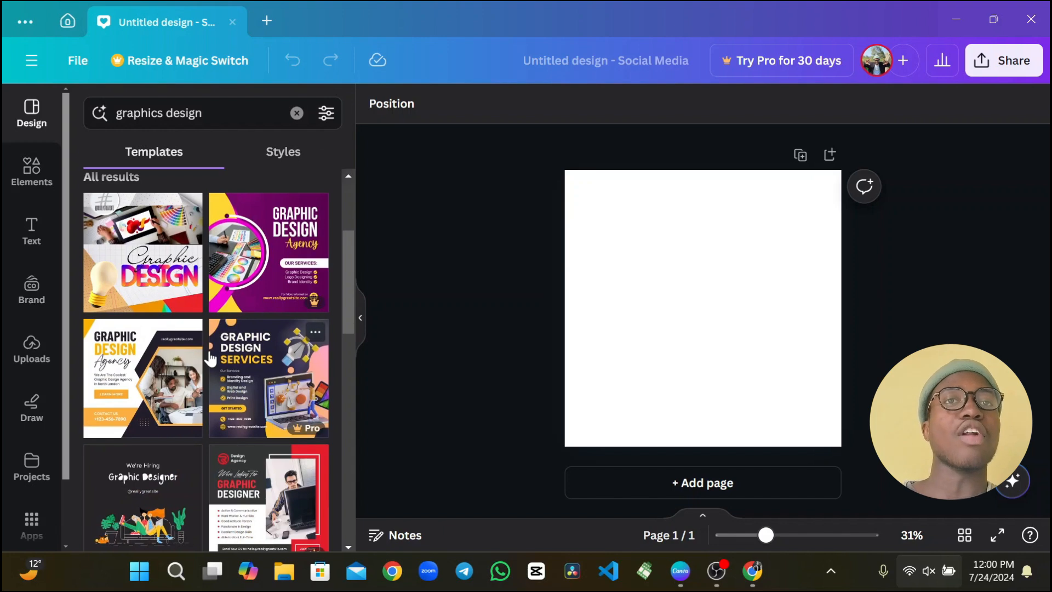
pyautogui.scroll(-2, 235, 274)
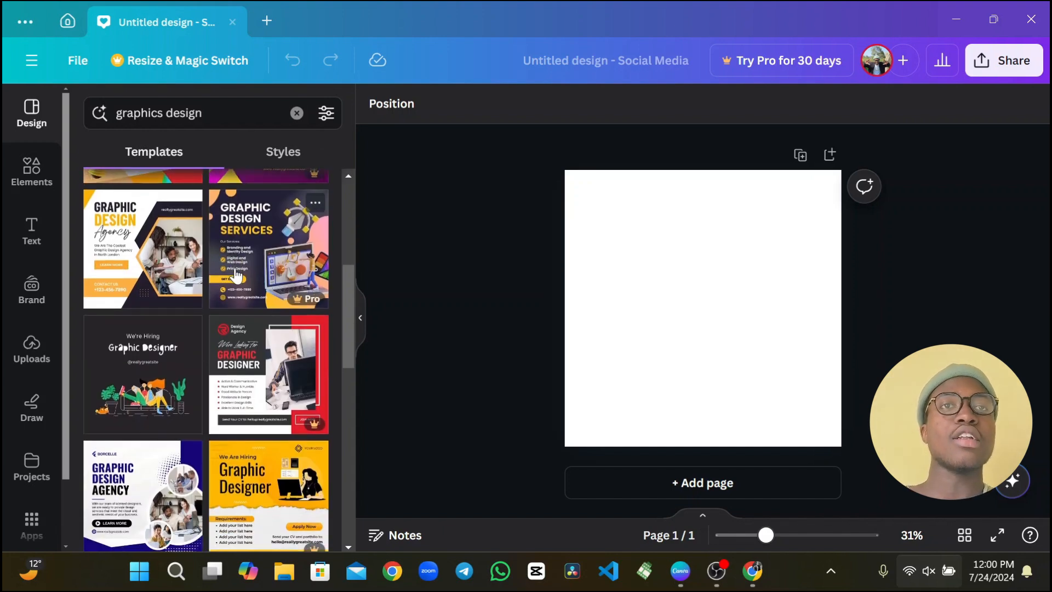
pyautogui.scroll(1, 235, 274)
pyautogui.scroll(1, 235, 274)
pyautogui.scroll(-5, 235, 274)
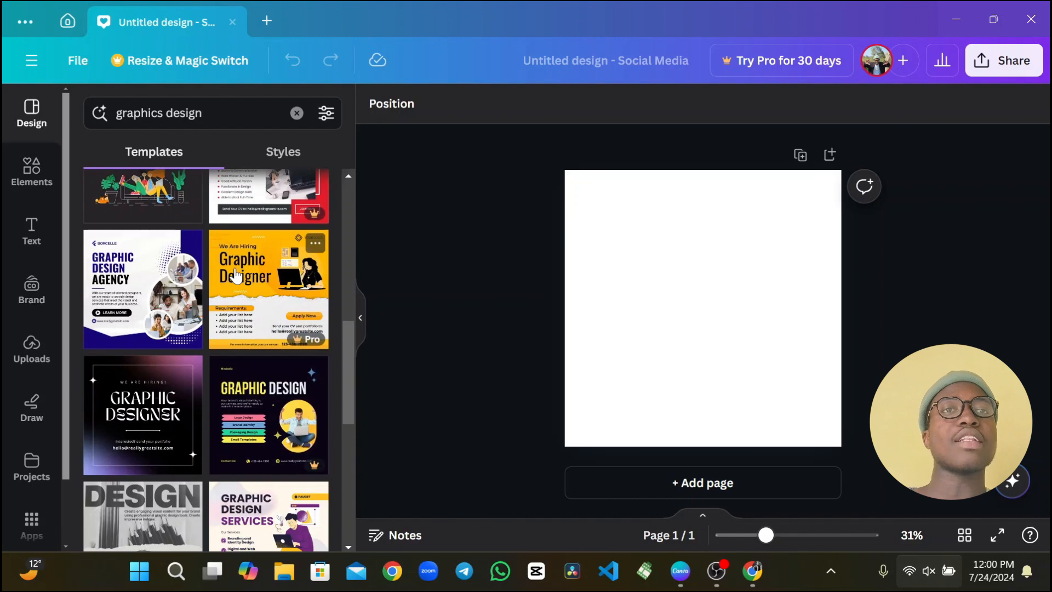
pyautogui.scroll(4, 235, 275)
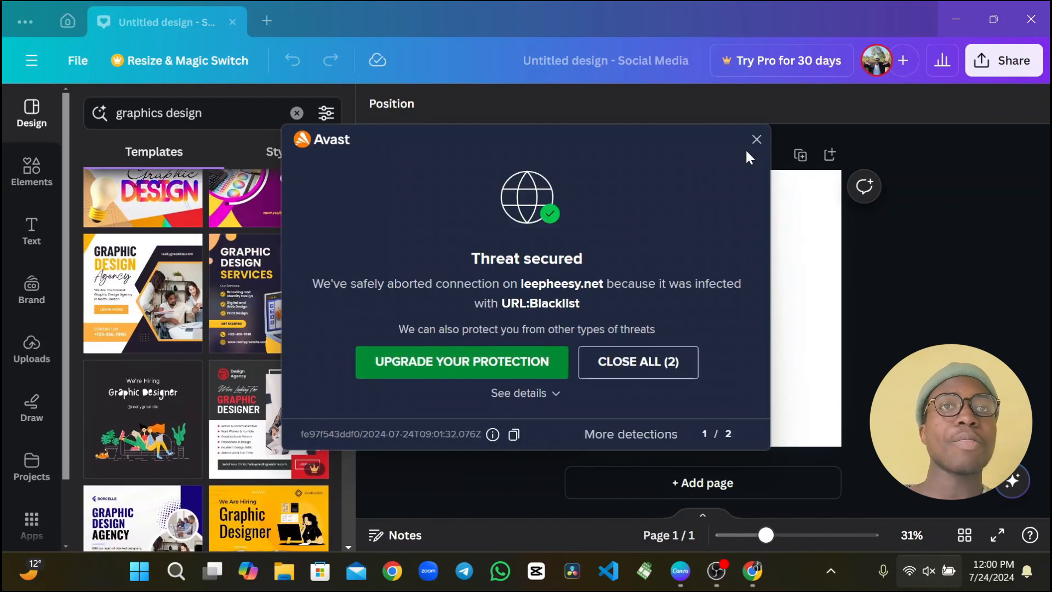
pyautogui.click(755, 141)
# Browse further down the graphics design template results, comparing the free and Pro layouts for a suitable post.
pyautogui.scroll(-2, 223, 341)
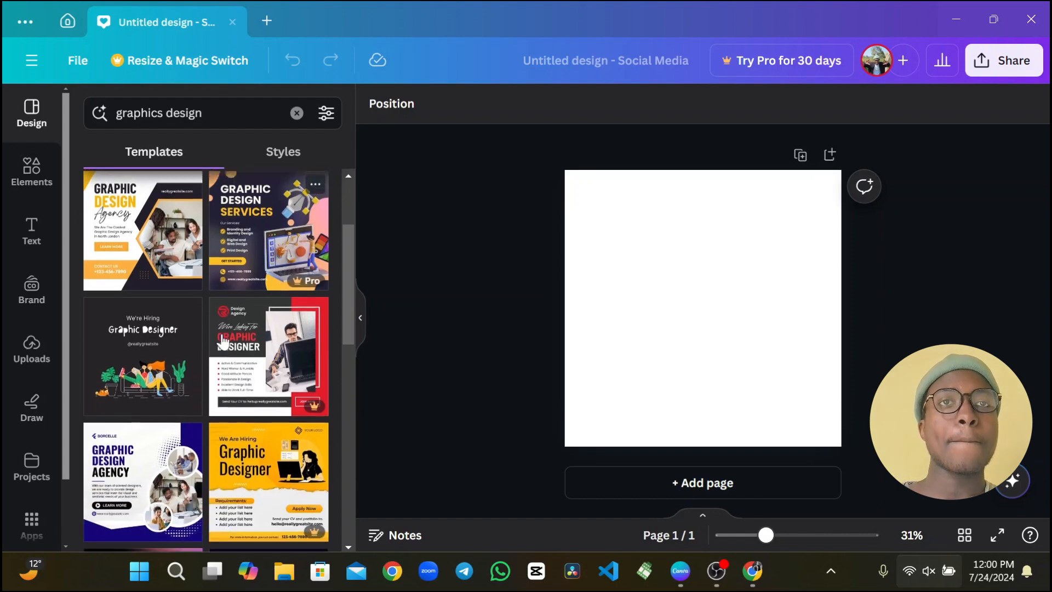
pyautogui.scroll(-3, 223, 341)
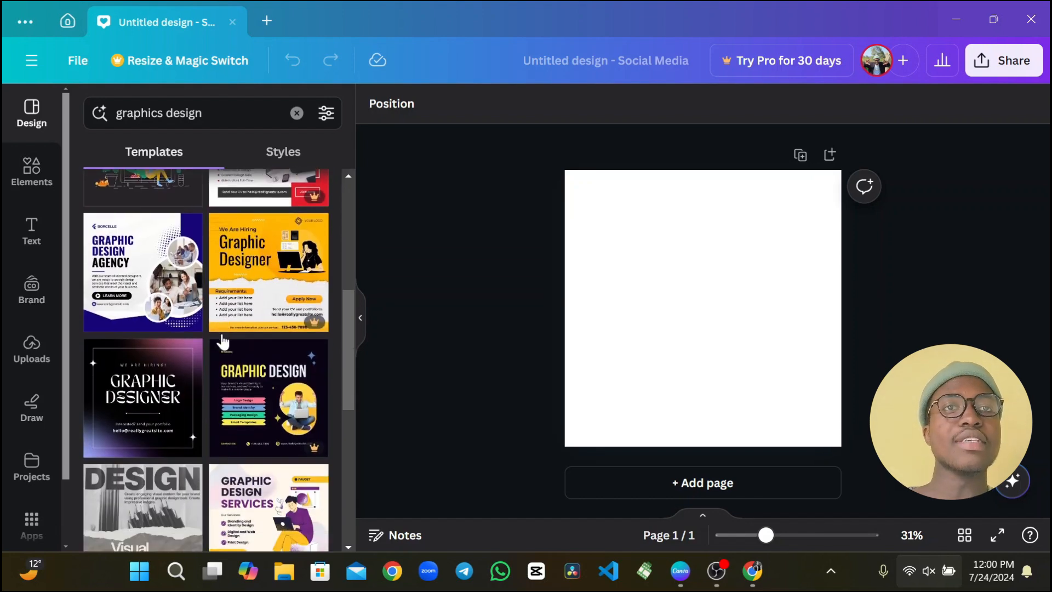
pyautogui.scroll(-5, 223, 341)
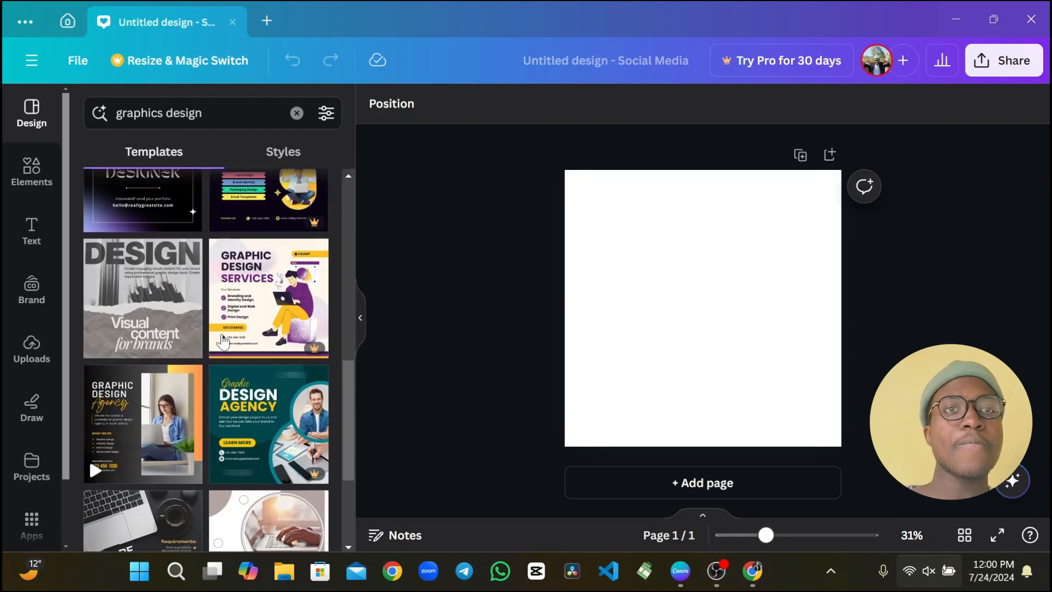
pyautogui.scroll(2, 223, 341)
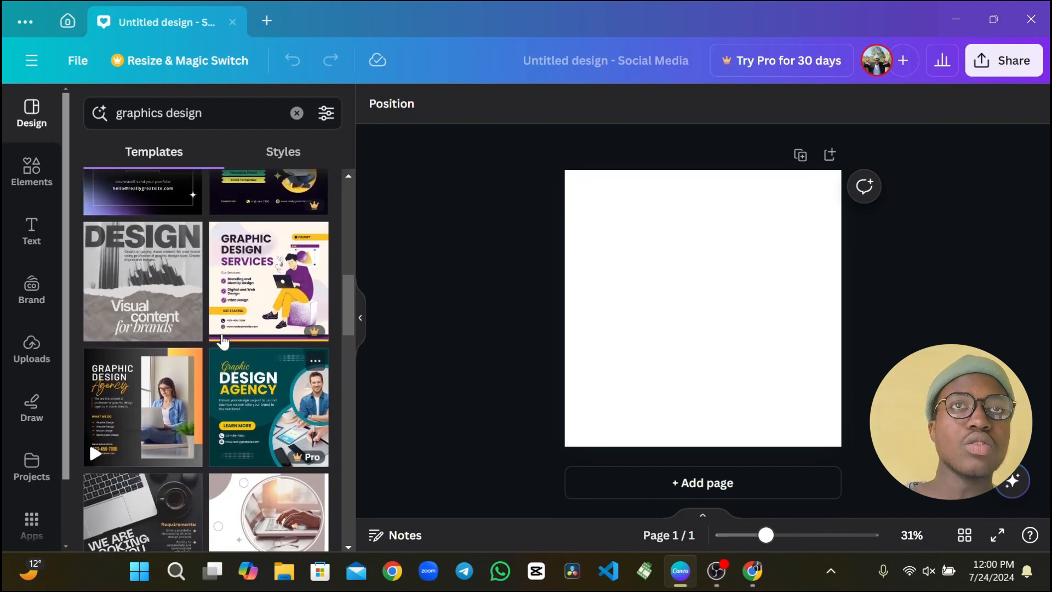
pyautogui.scroll(-3, 223, 341)
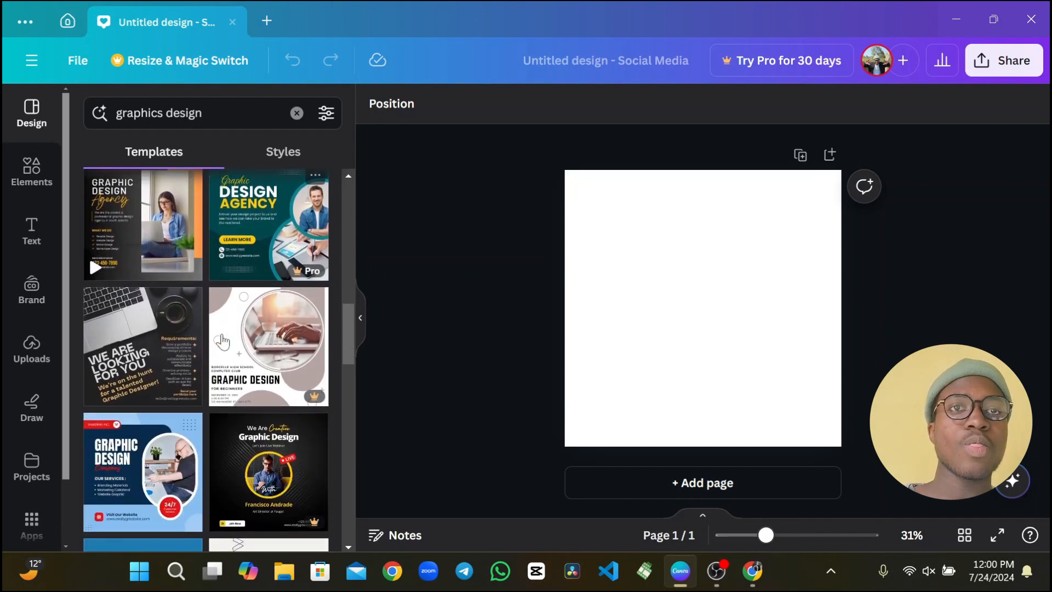
pyautogui.scroll(-3, 223, 341)
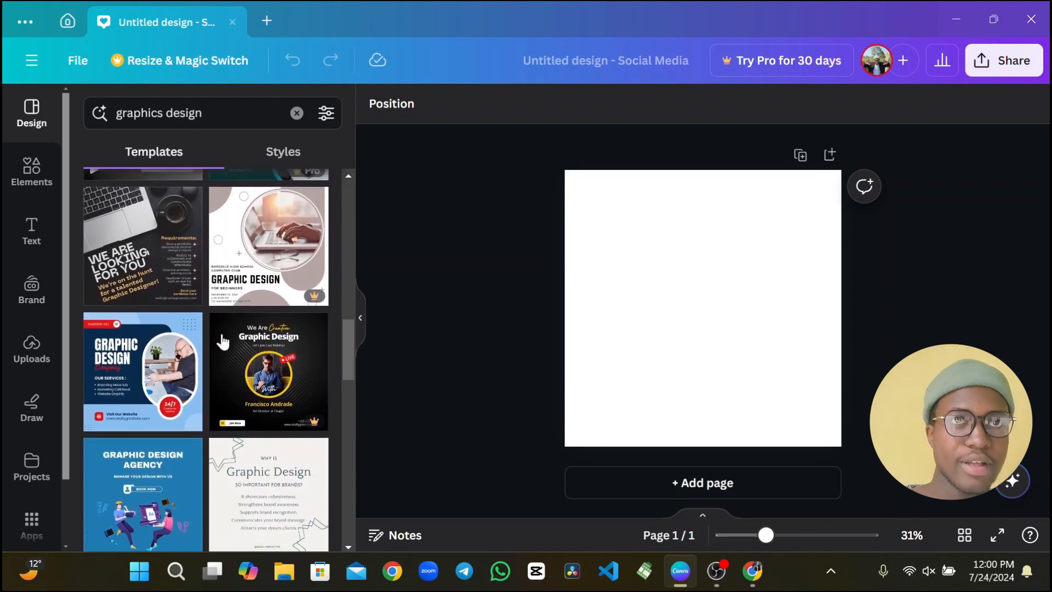
pyautogui.scroll(3, 222, 341)
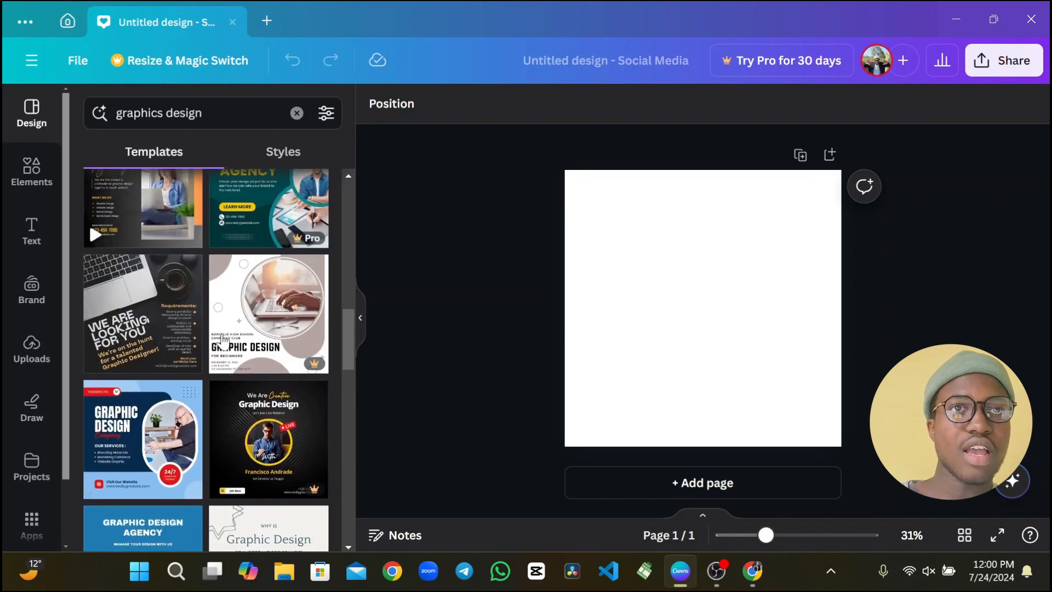
pyautogui.scroll(-6, 222, 341)
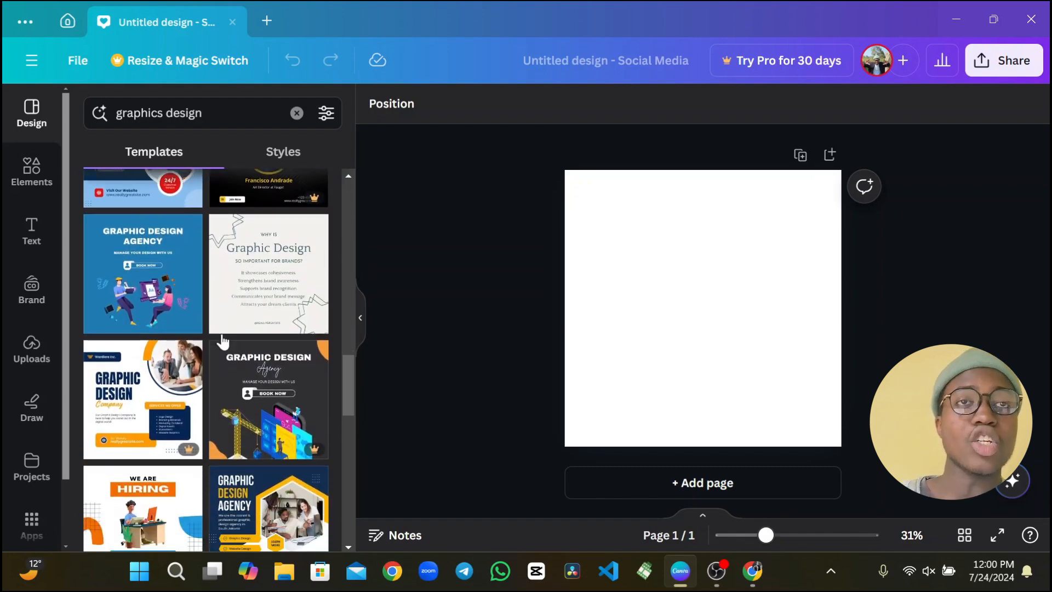
pyautogui.scroll(-3, 222, 341)
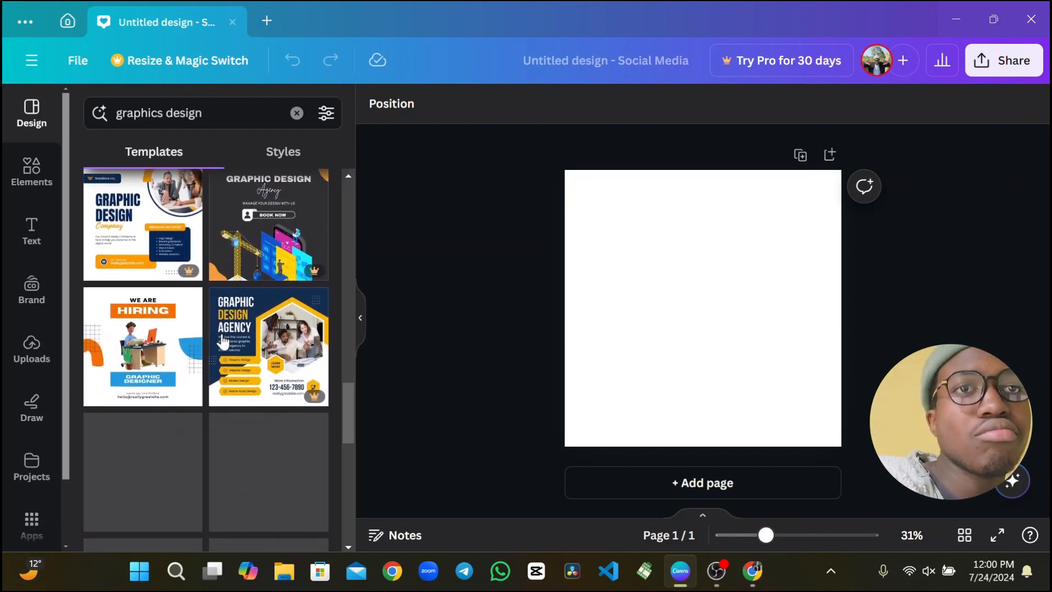
pyautogui.scroll(-2, 222, 341)
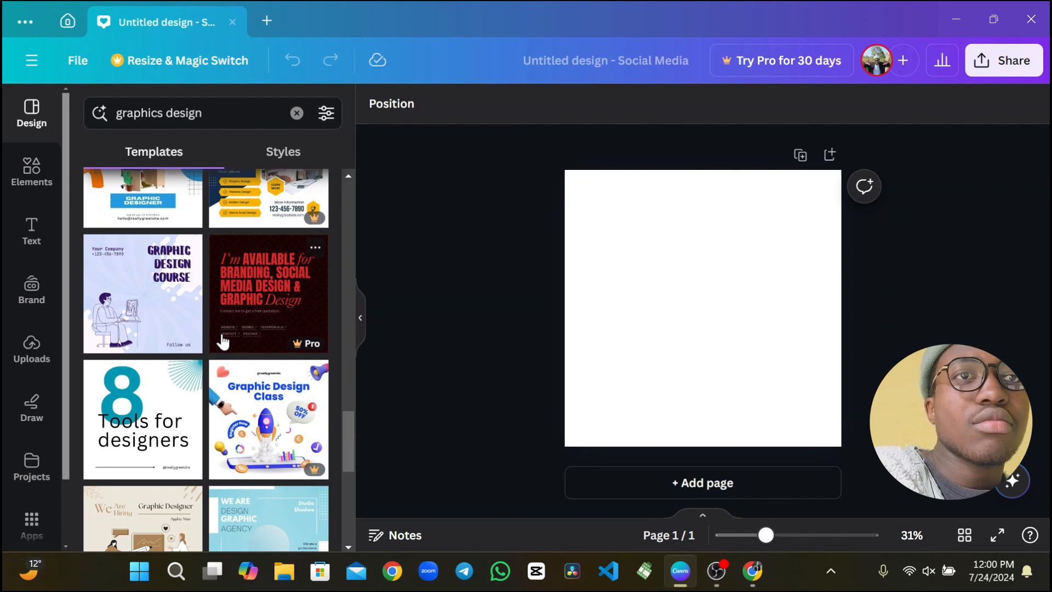
pyautogui.scroll(-6, 222, 341)
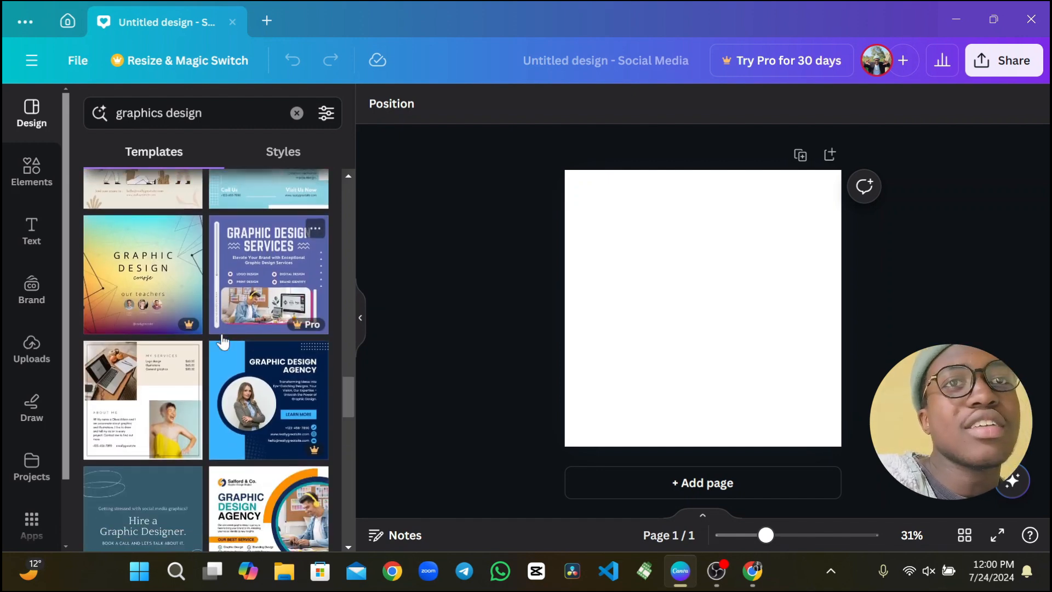
pyautogui.scroll(-8, 222, 340)
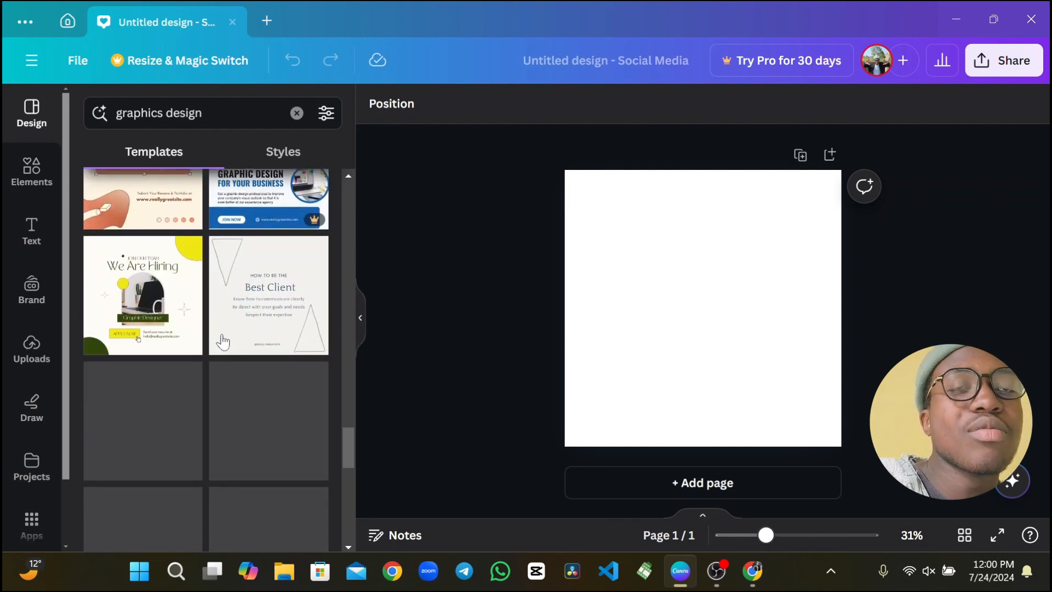
pyautogui.scroll(-3, 222, 341)
pyautogui.scroll(-3, 222, 341)
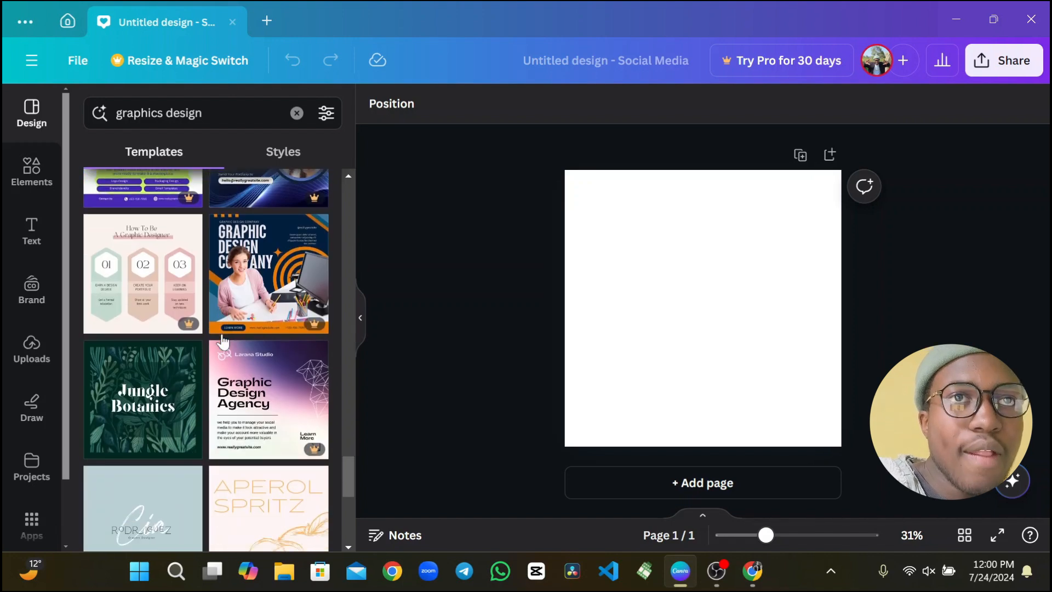
pyautogui.scroll(5, 222, 341)
pyautogui.scroll(-5, 222, 341)
pyautogui.scroll(-3, 222, 341)
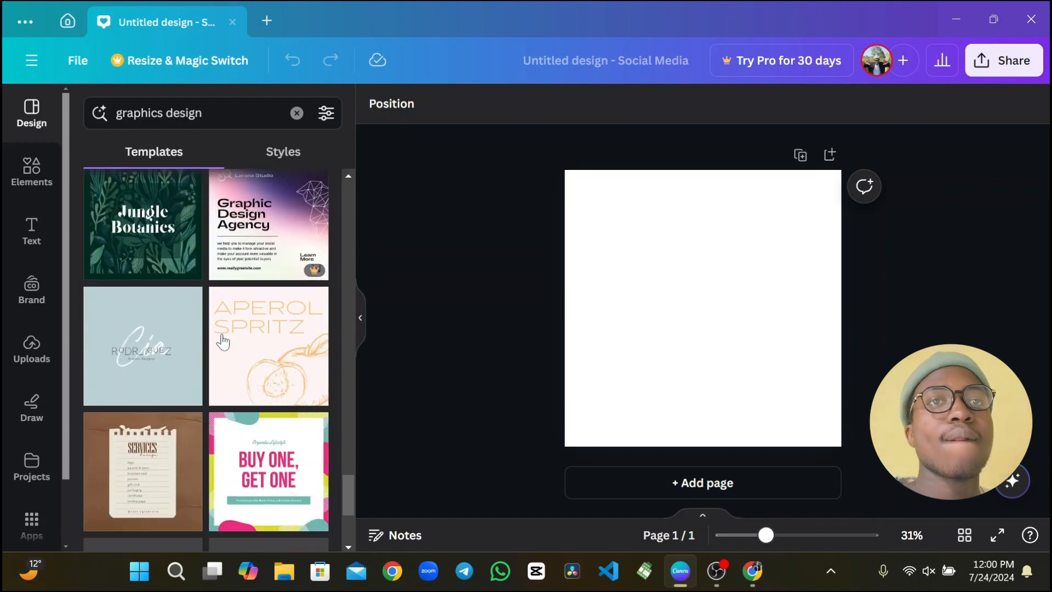
pyautogui.scroll(-5, 222, 341)
pyautogui.scroll(-2, 222, 341)
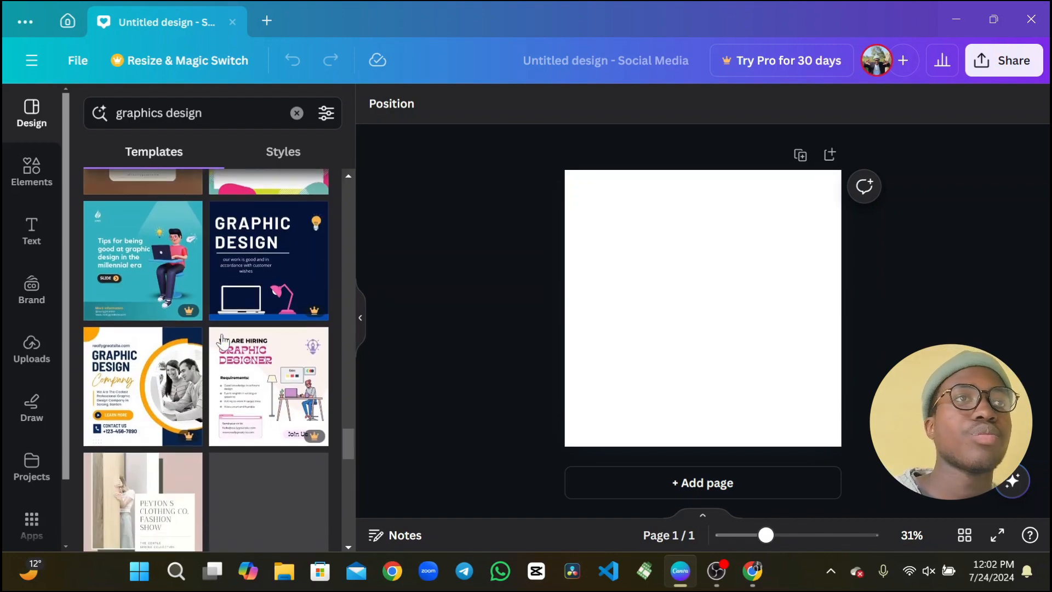
# Try the Magenta Minimalist We Are Hiring Graphic Designer template, dismissing the Canva Pro offer, and examine the similar templates suggested for it.
pyautogui.click(223, 341)
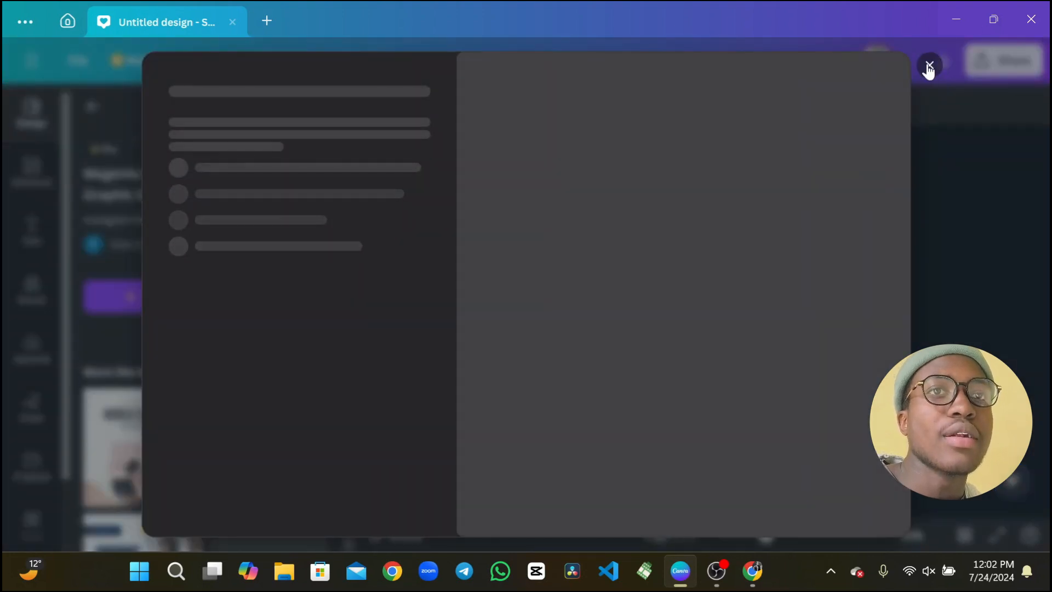
pyautogui.click(930, 69)
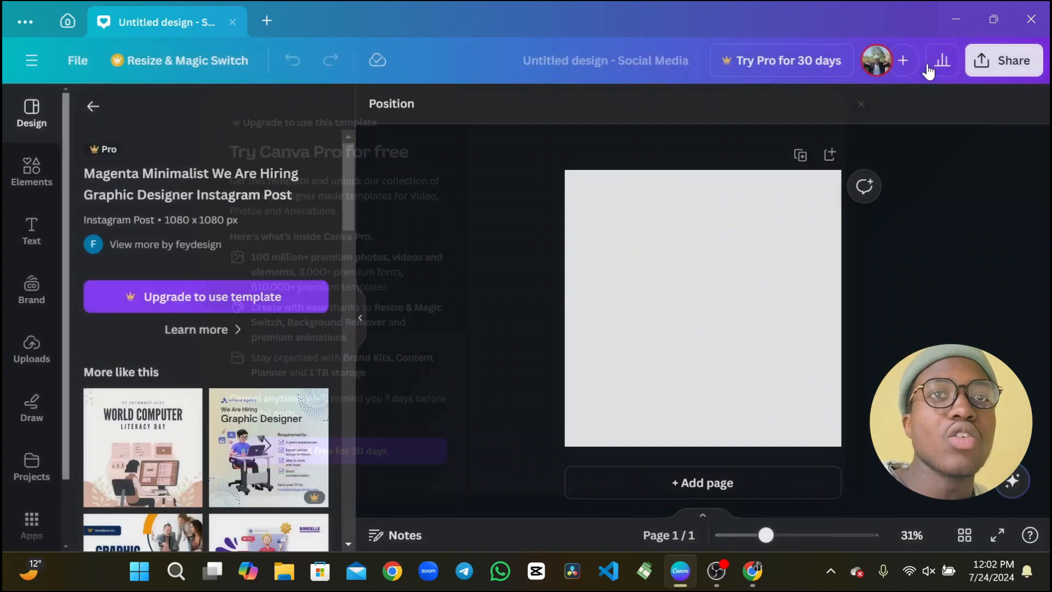
pyautogui.scroll(-5, 329, 368)
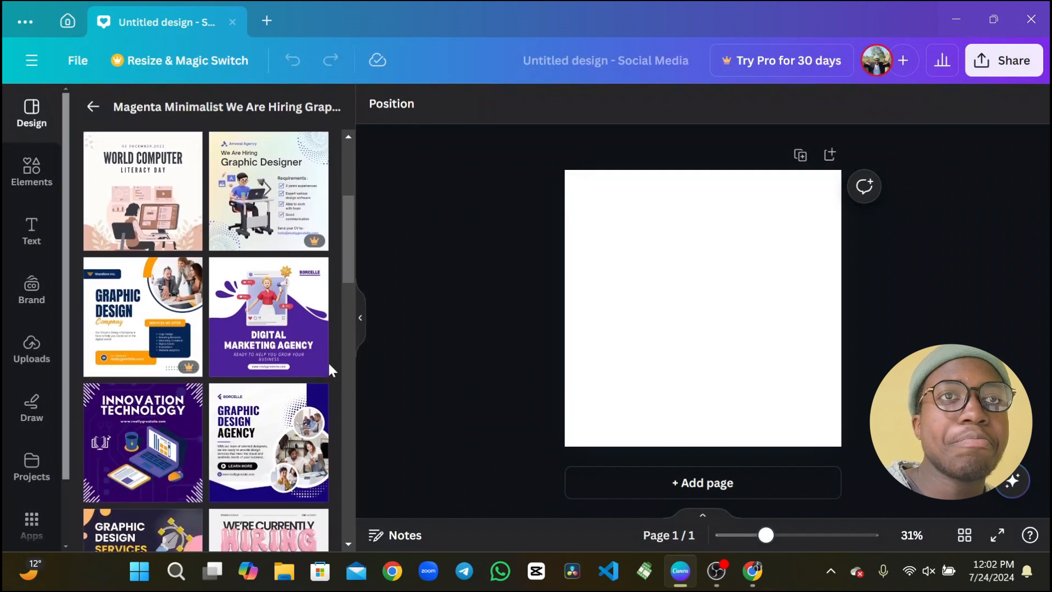
pyautogui.scroll(-5, 256, 312)
pyautogui.scroll(1, 255, 312)
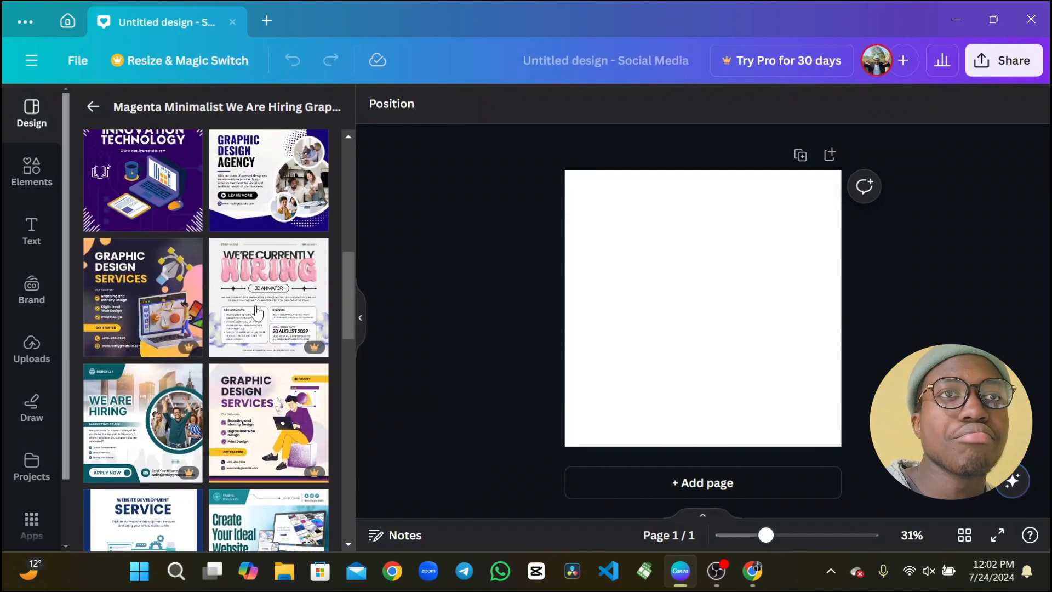
pyautogui.scroll(-3, 256, 313)
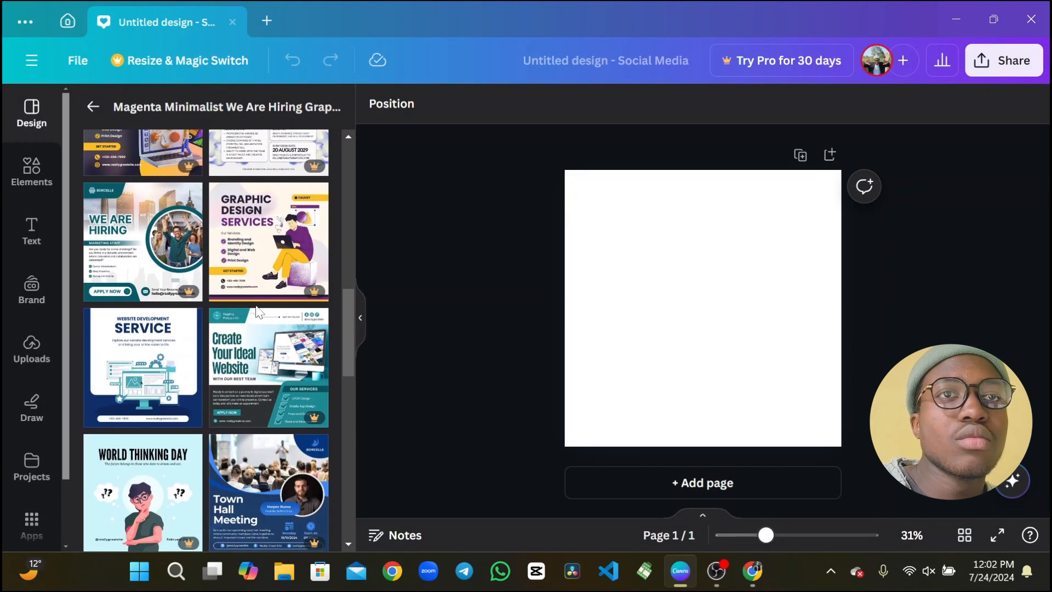
pyautogui.scroll(-4, 251, 269)
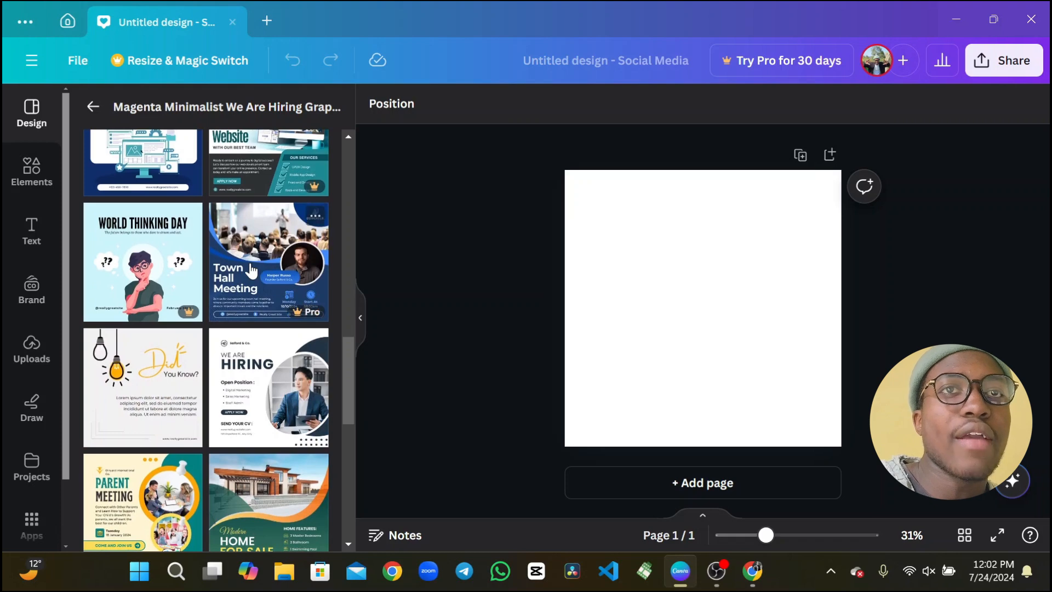
pyautogui.scroll(-3, 250, 269)
pyautogui.scroll(-2, 250, 270)
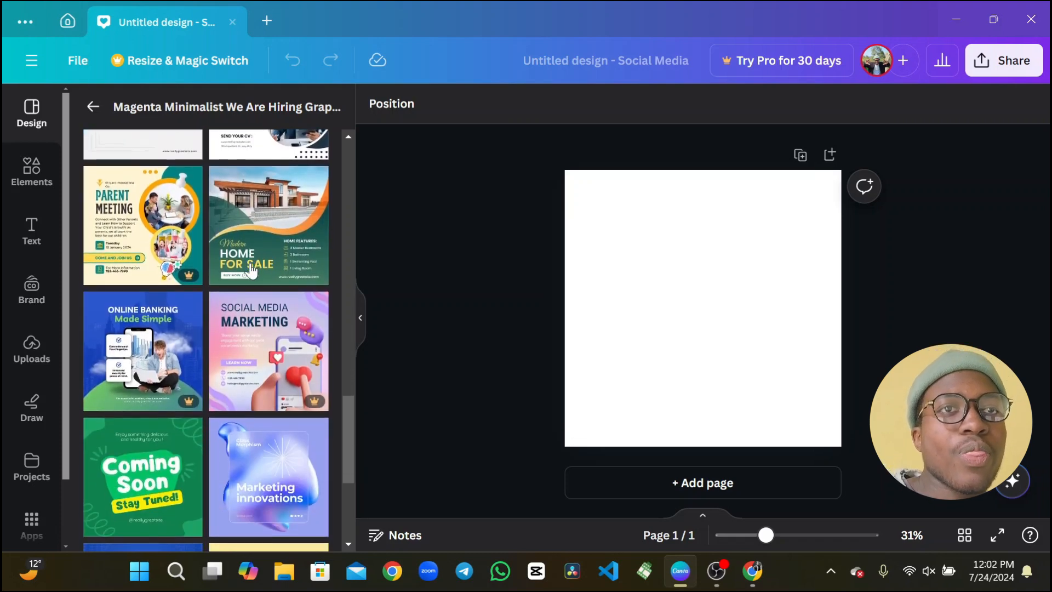
pyautogui.scroll(-4, 251, 269)
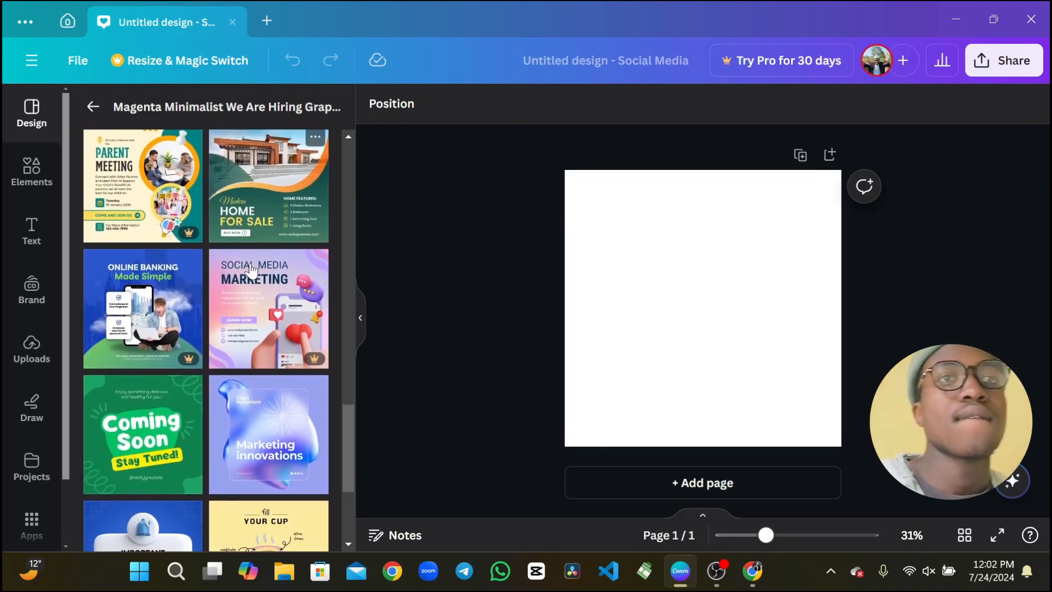
pyautogui.scroll(-5, 251, 270)
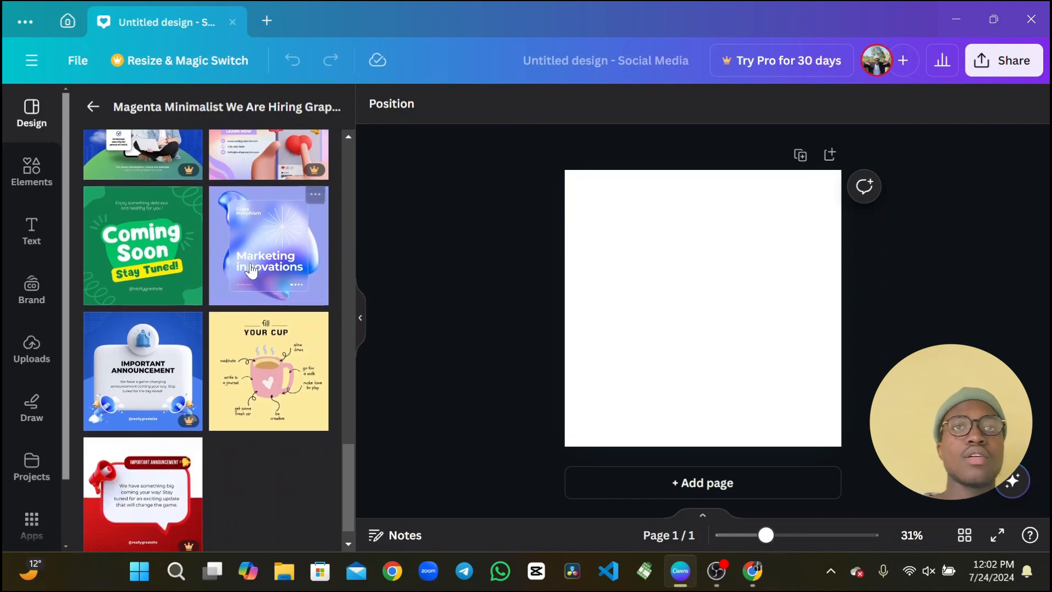
pyautogui.scroll(6, 251, 271)
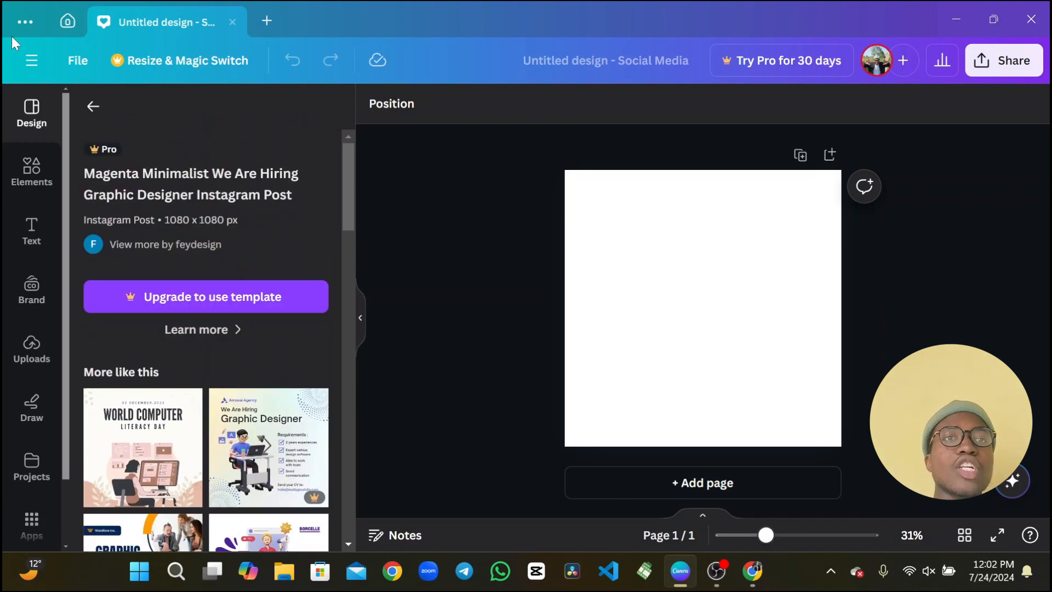
# Return to the graphics design search results and review the templates again from the start of the list.
pyautogui.click(91, 110)
pyautogui.scroll(-5, 192, 308)
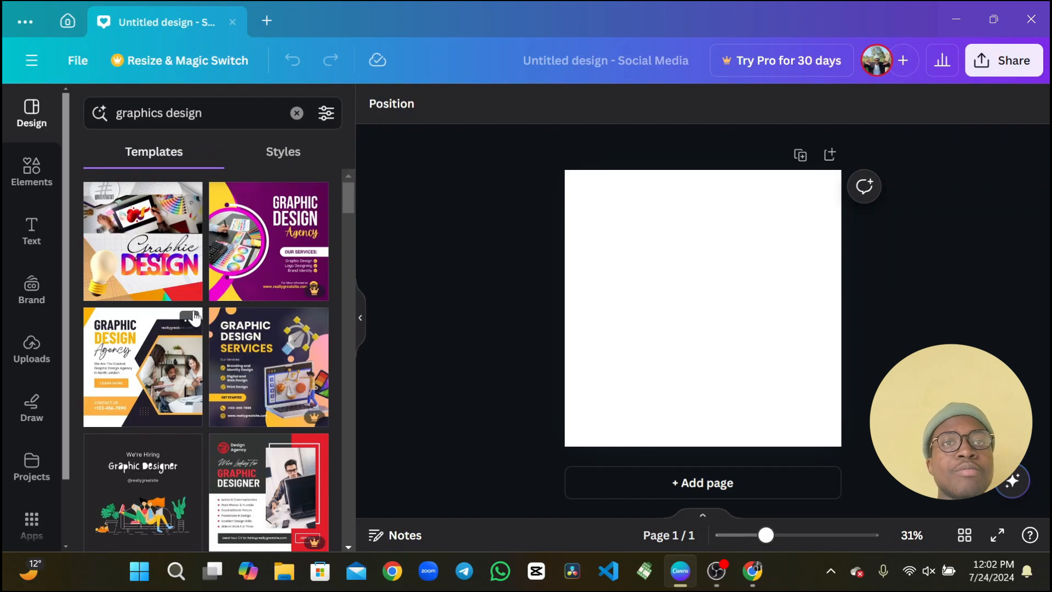
pyautogui.scroll(-2, 193, 312)
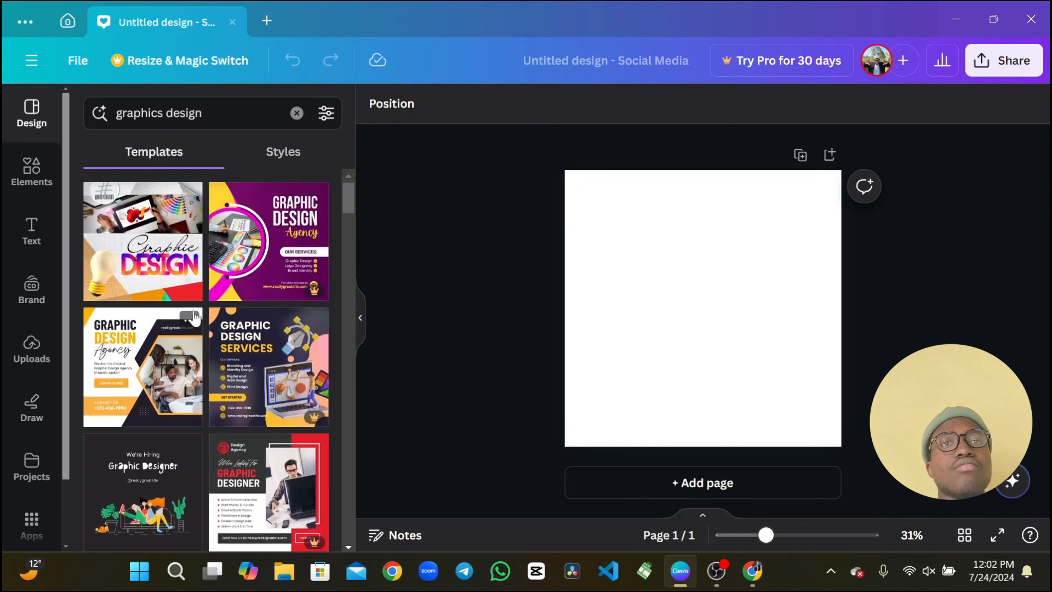
pyautogui.scroll(-2, 195, 317)
pyautogui.scroll(-1, 196, 318)
pyautogui.scroll(3, 195, 316)
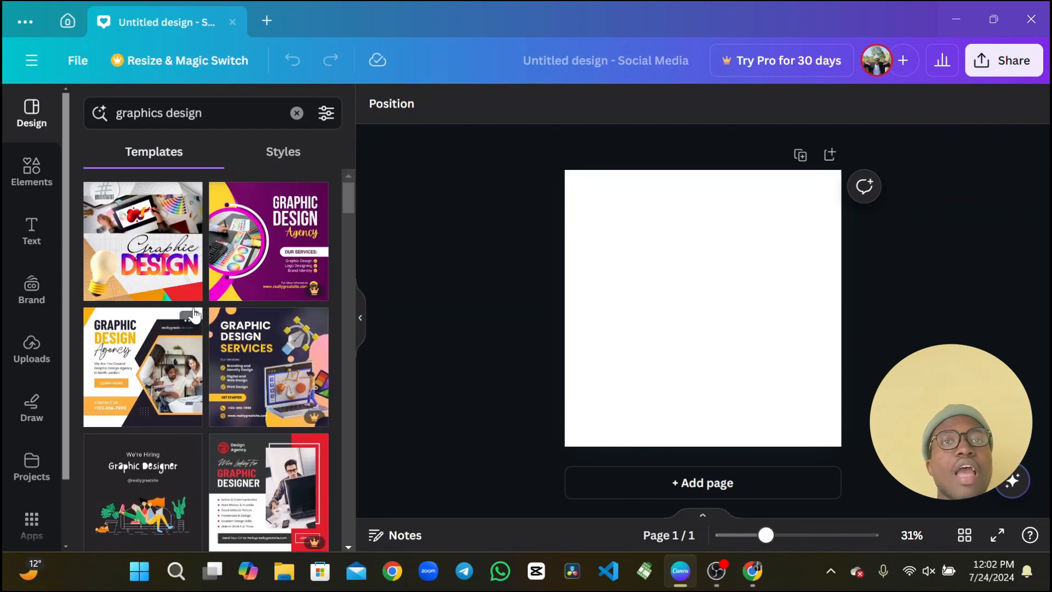
pyautogui.scroll(-5, 196, 315)
pyautogui.scroll(-2, 195, 316)
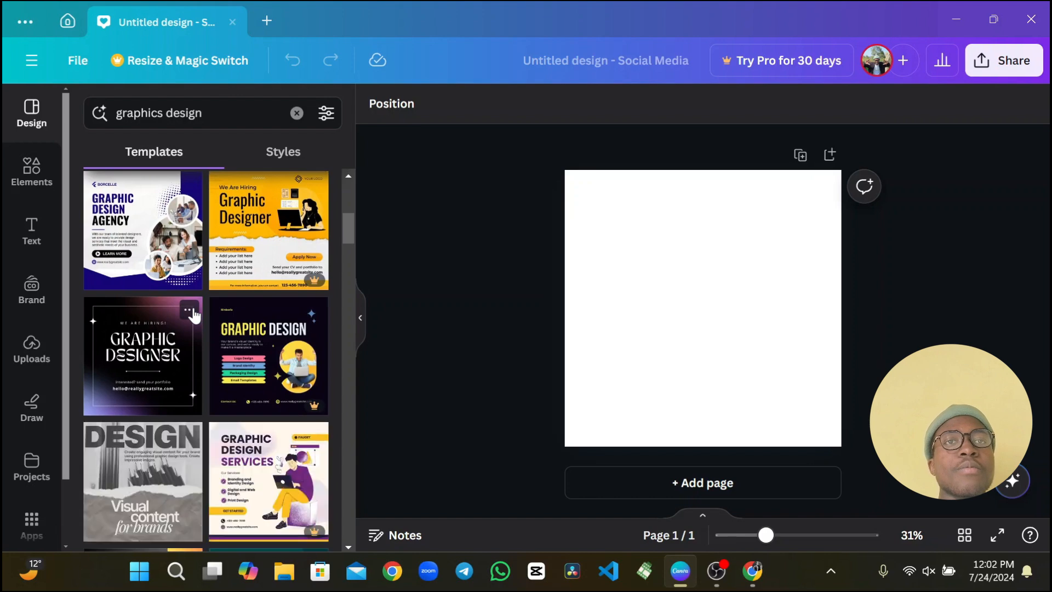
pyautogui.scroll(-6, 182, 290)
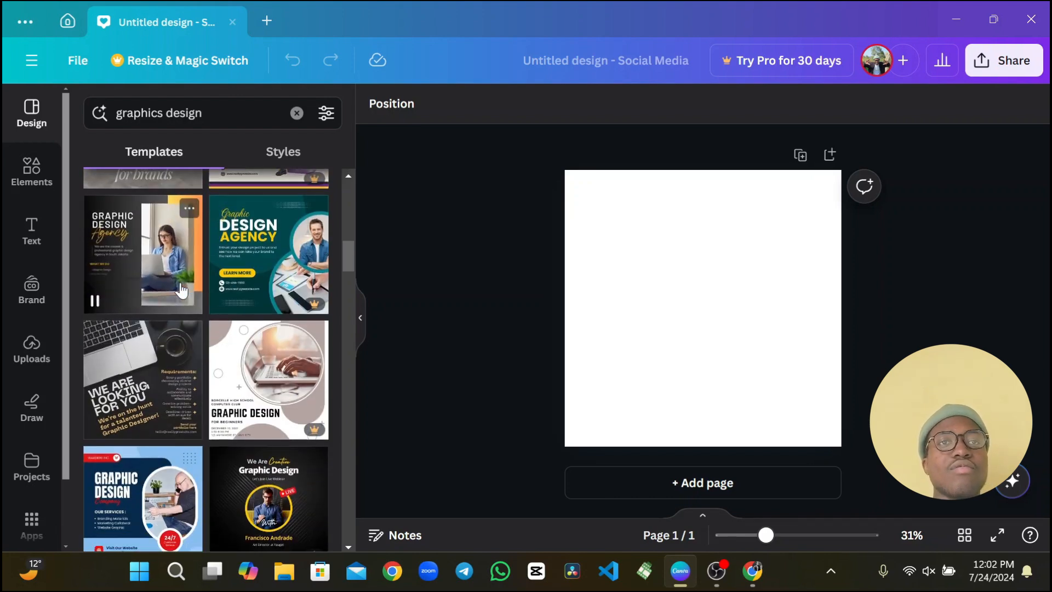
pyautogui.scroll(-2, 182, 291)
pyautogui.scroll(-2, 182, 290)
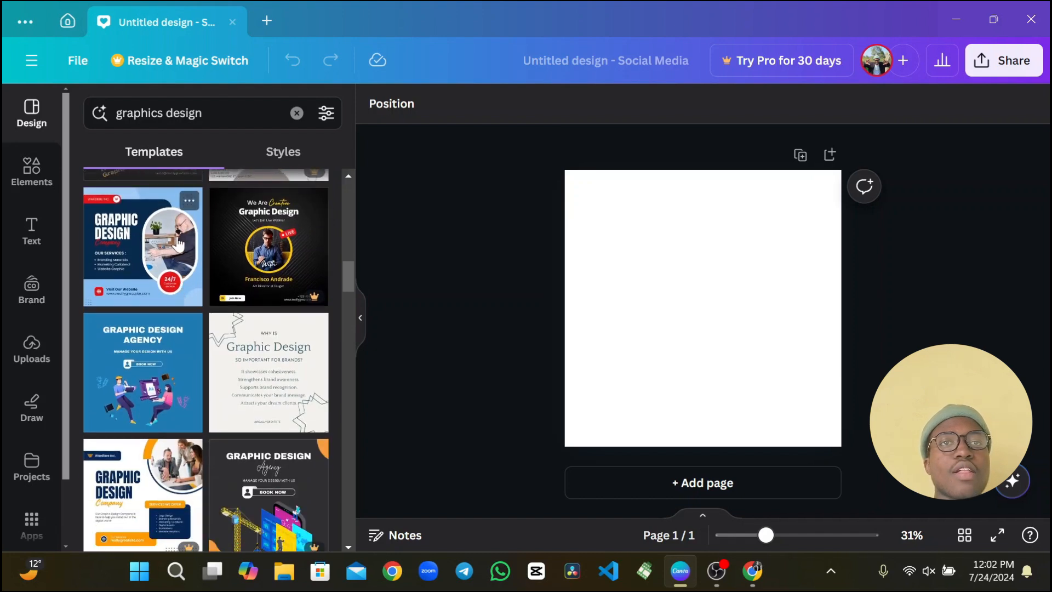
# Apply the Purple and White Minimalist Graphic Design Agency Instagram Post template to the blank page.
pyautogui.scroll(-5, 178, 244)
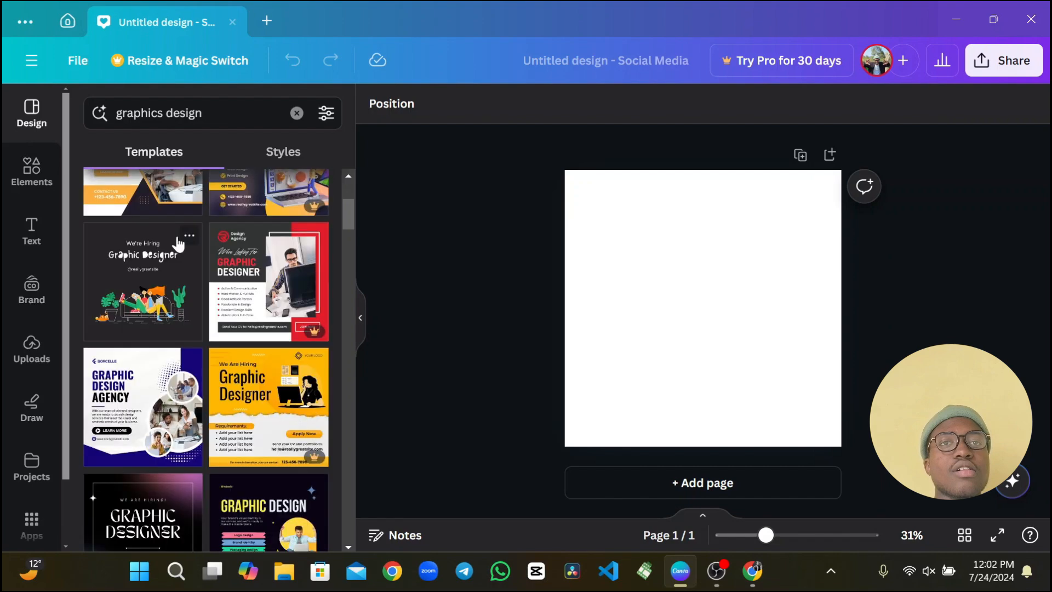
pyautogui.scroll(3, 177, 241)
pyautogui.scroll(-2, 152, 297)
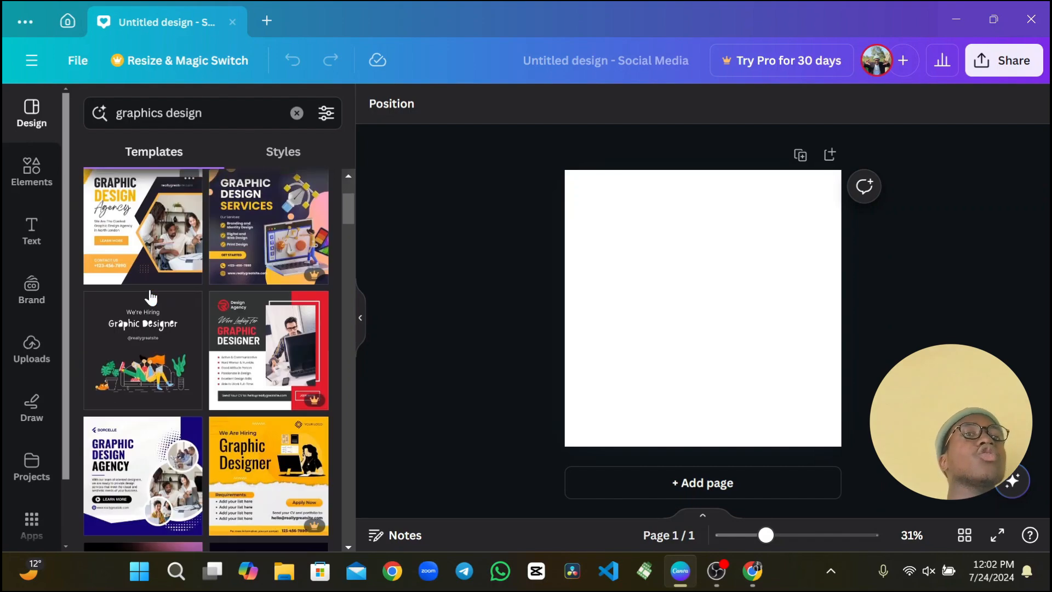
pyautogui.scroll(-3, 152, 298)
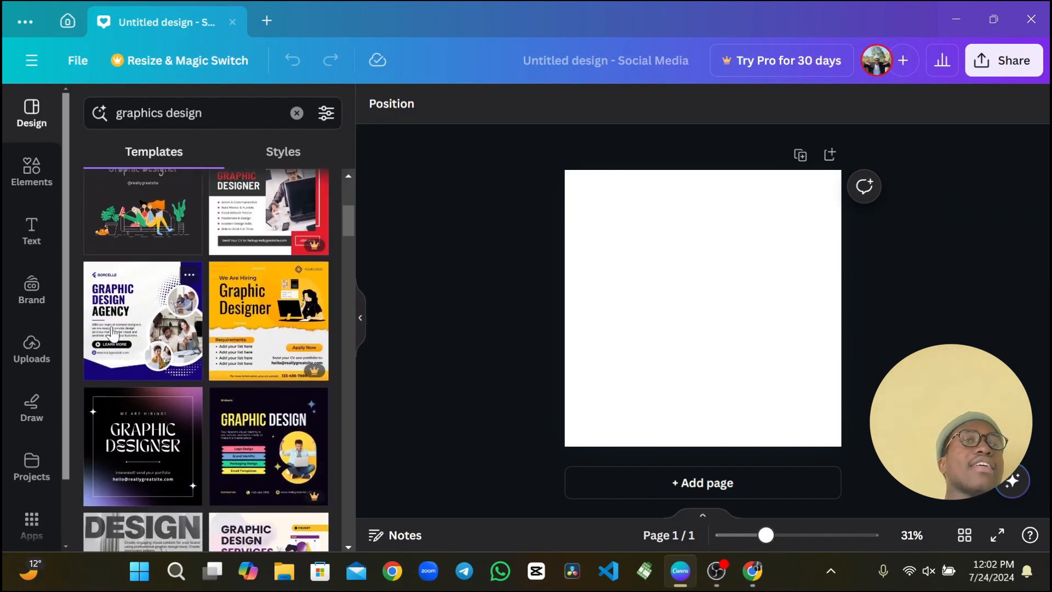
pyautogui.click(111, 330)
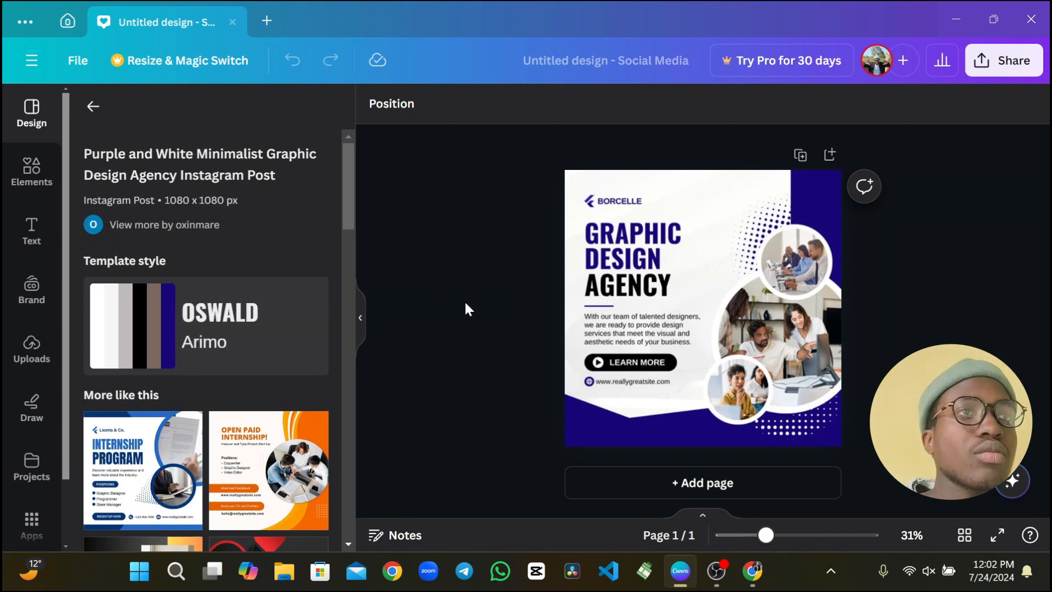
pyautogui.click(501, 343)
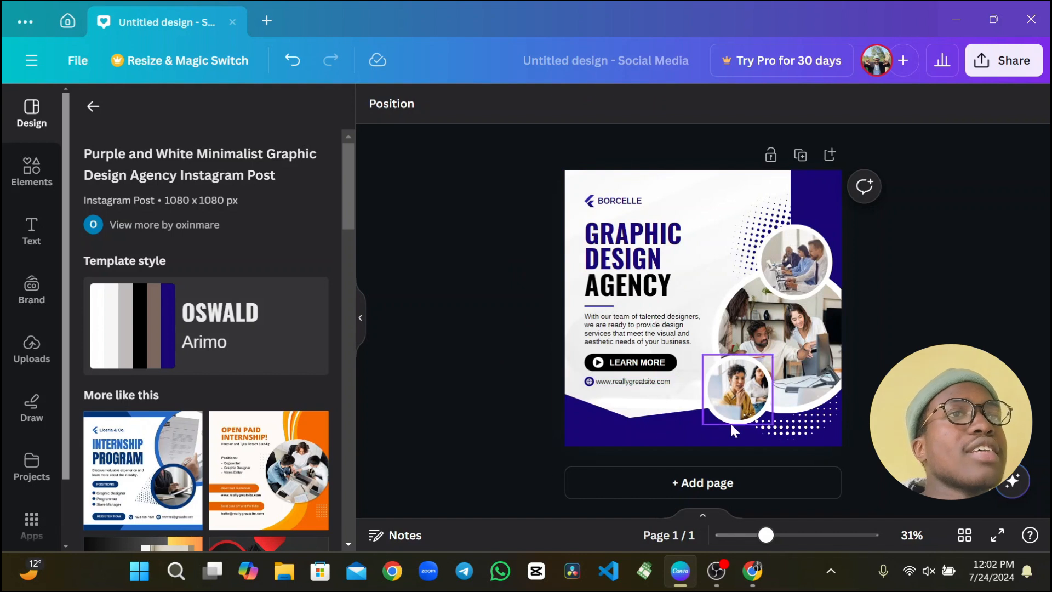
# Try a bulleted and a numbered list on the GRAPHIC headline and return it to plain text.
pyautogui.click(626, 235)
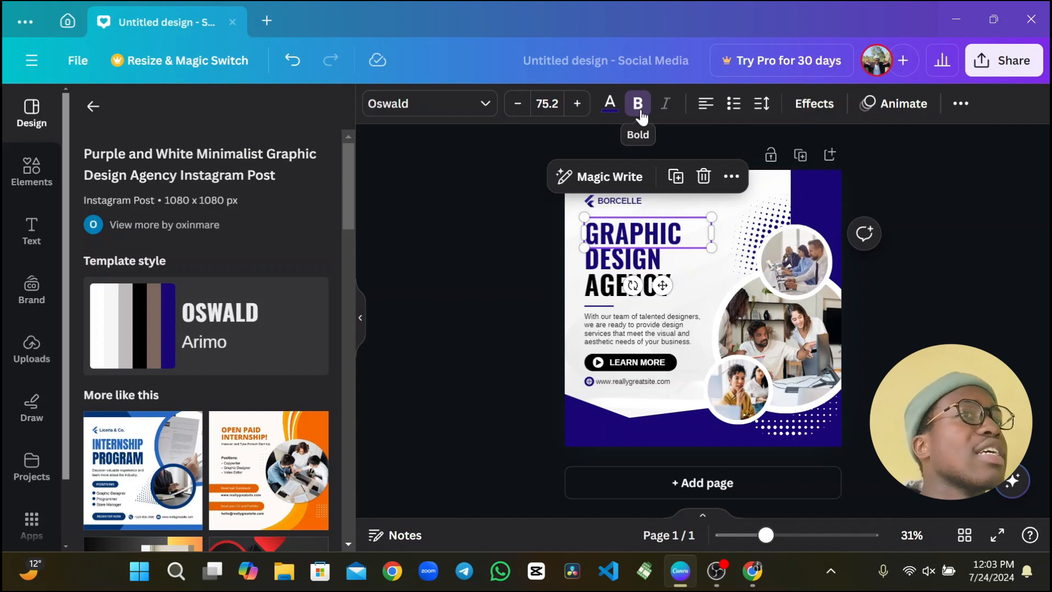
pyautogui.click(735, 105)
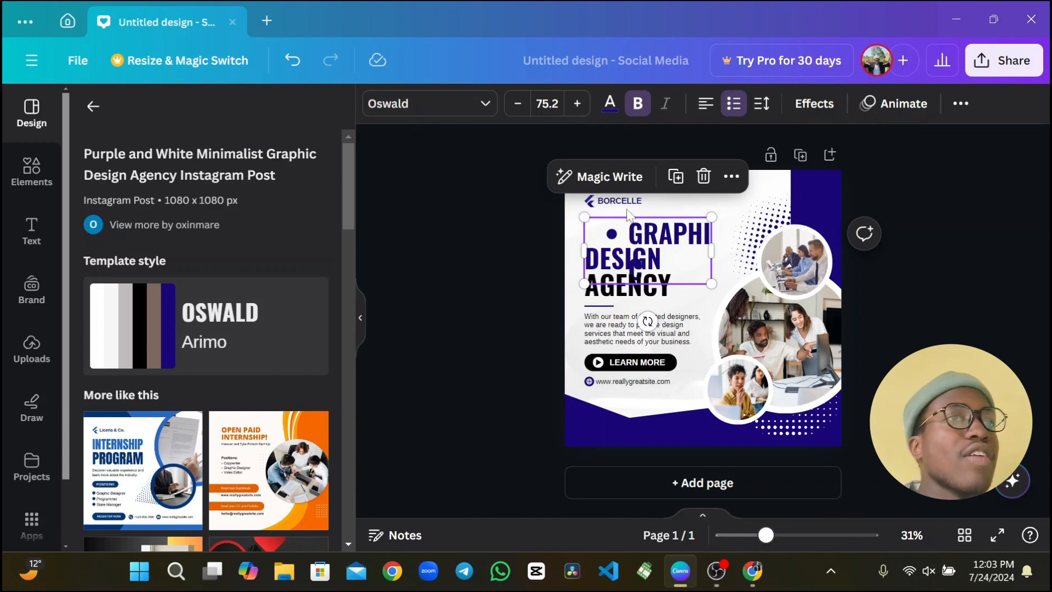
pyautogui.doubleClick(674, 235)
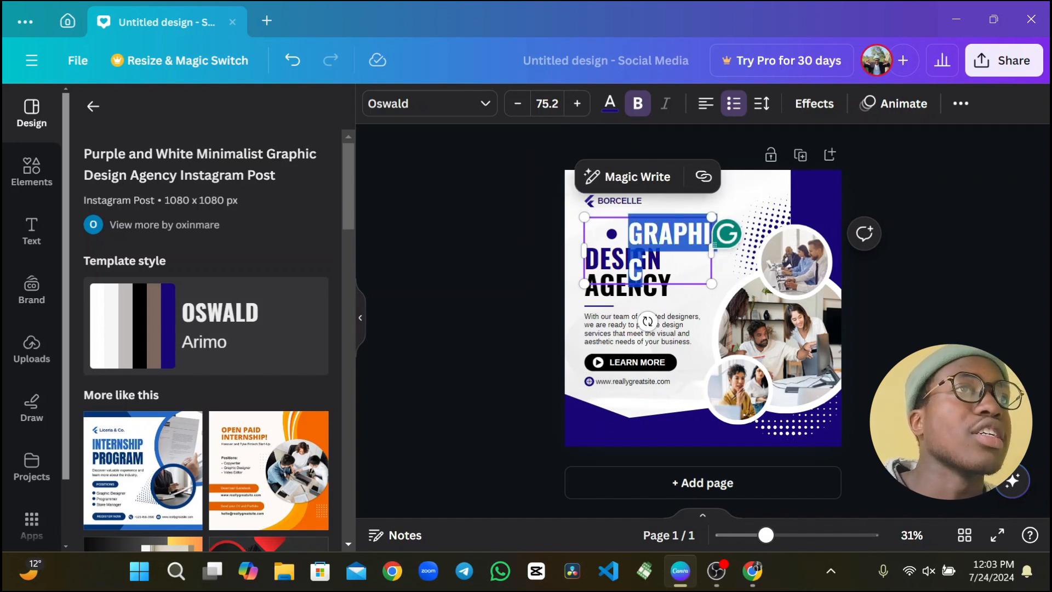
pyautogui.click(733, 112)
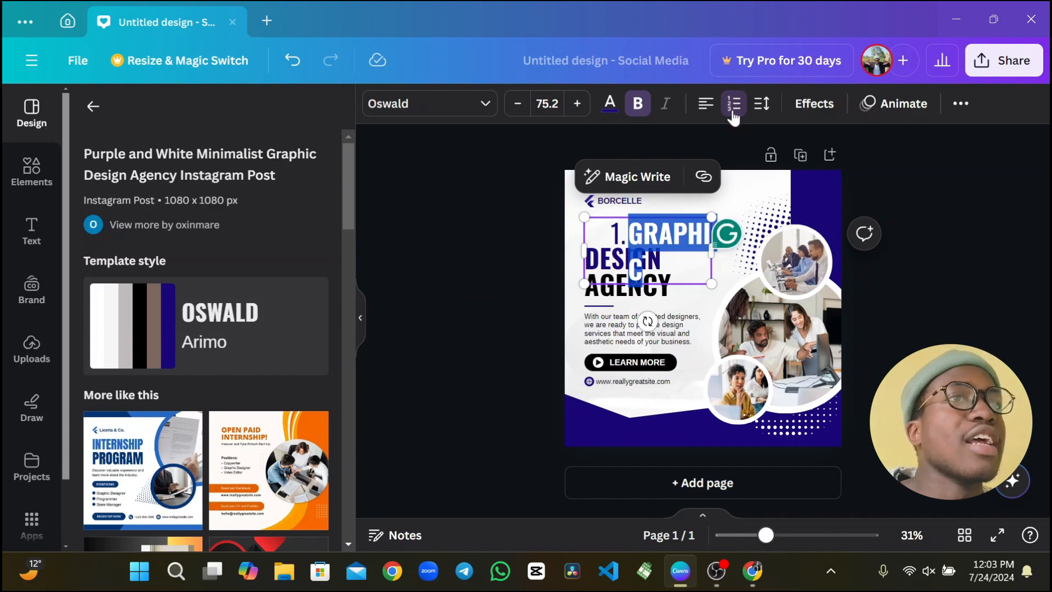
pyautogui.click(733, 112)
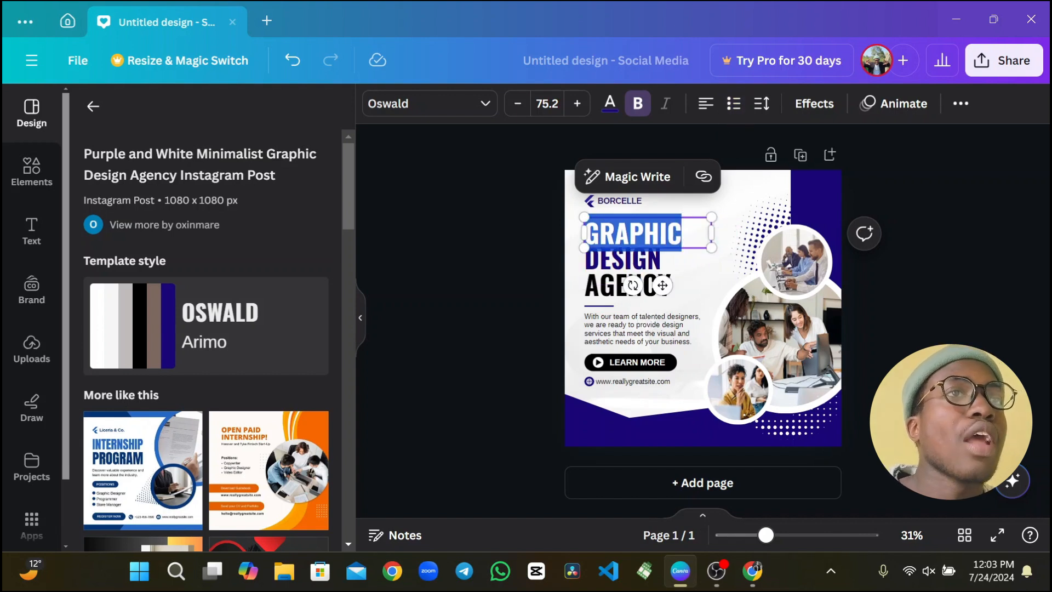
# Recolour the word GRAPHIC in the headline to the custom bright orange #FF7300.
pyautogui.click(609, 115)
pyautogui.scroll(-5, 229, 343)
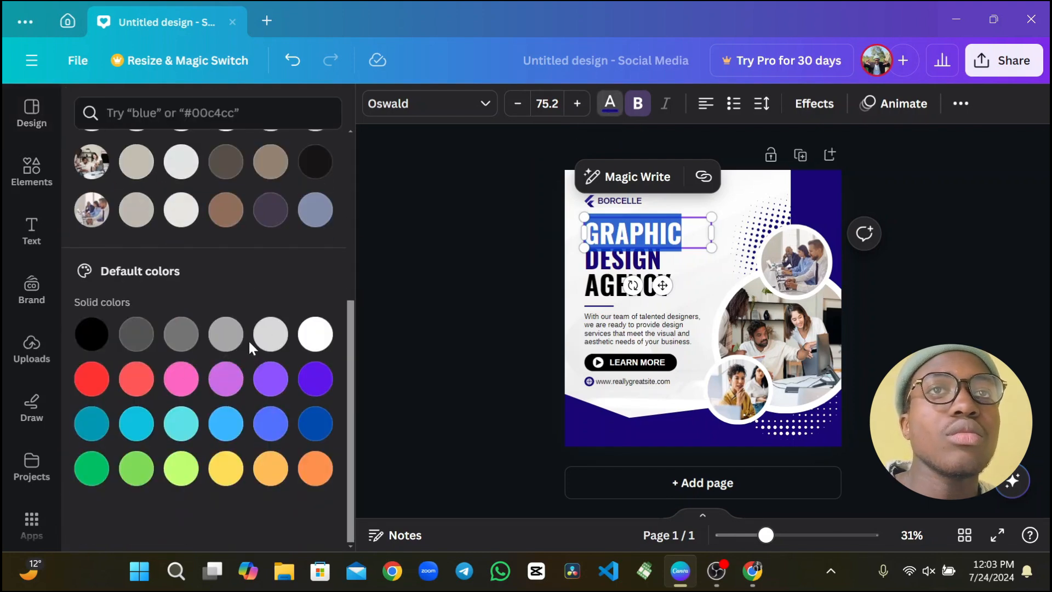
pyautogui.scroll(5, 213, 268)
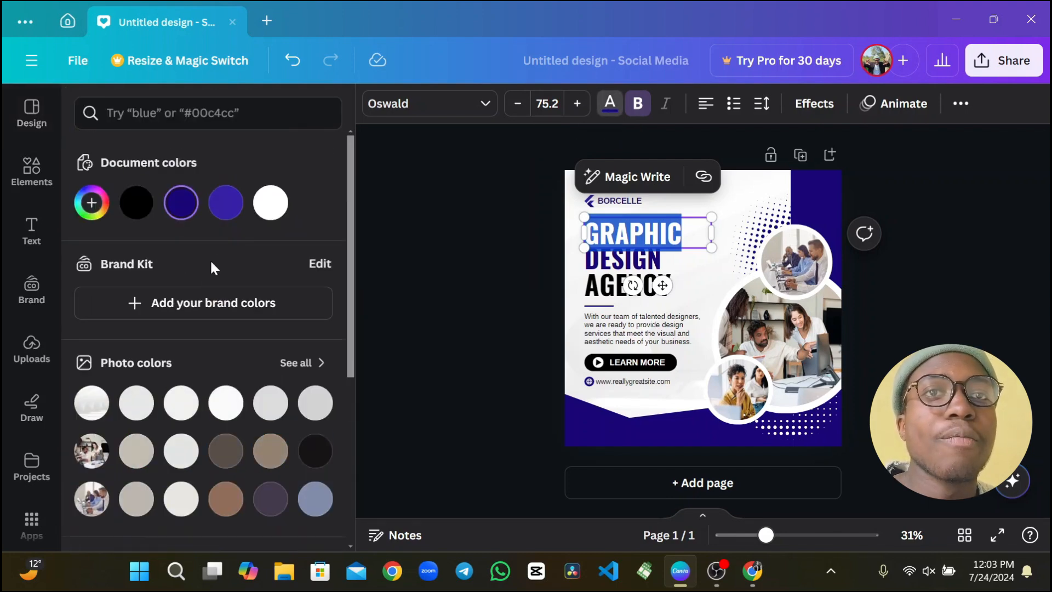
pyautogui.click(92, 203)
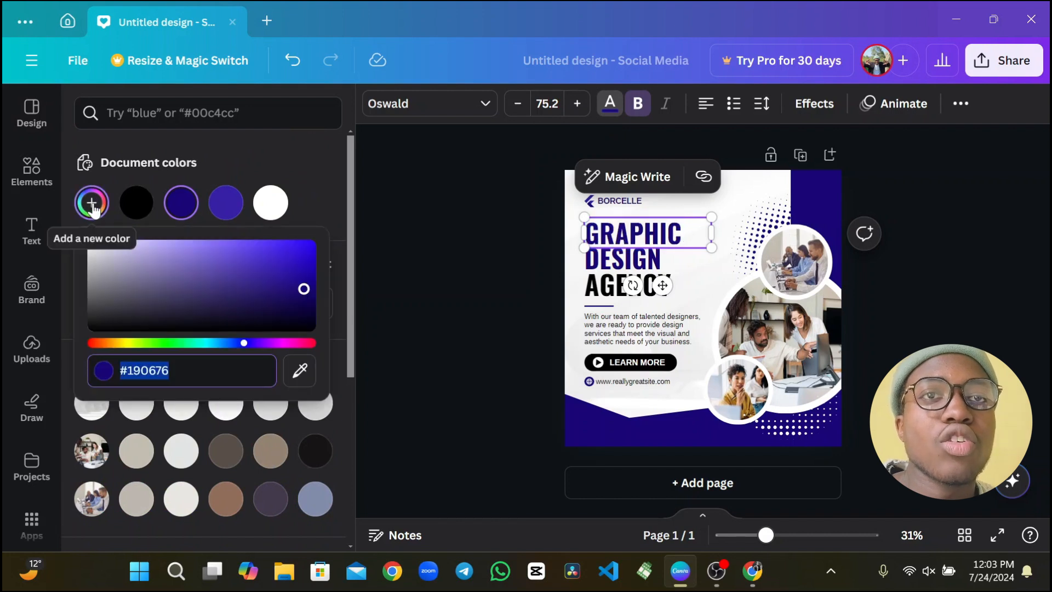
pyautogui.click(125, 344)
pyautogui.click(115, 345)
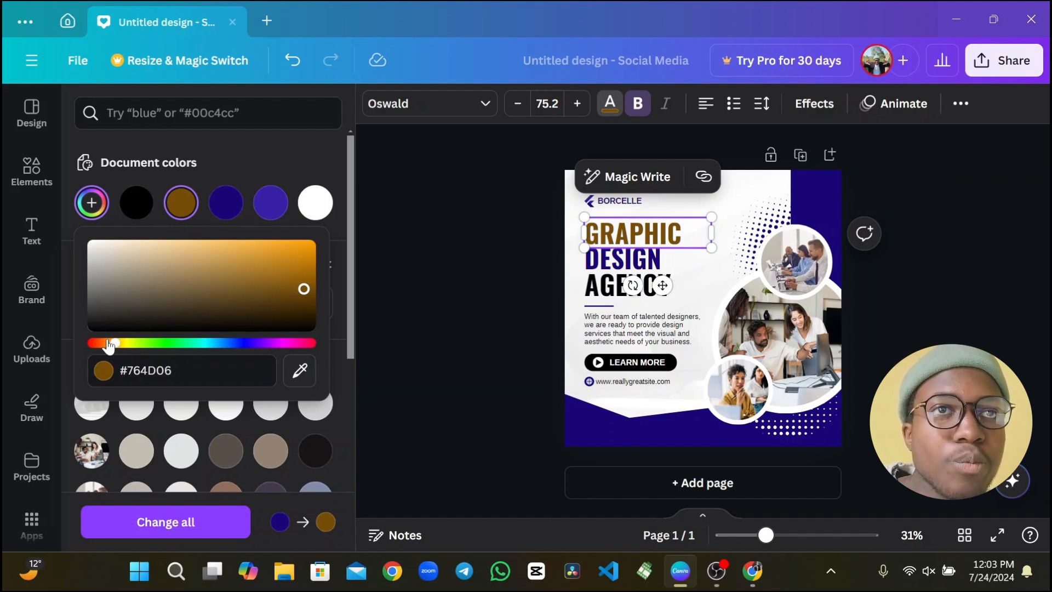
pyautogui.click(103, 344)
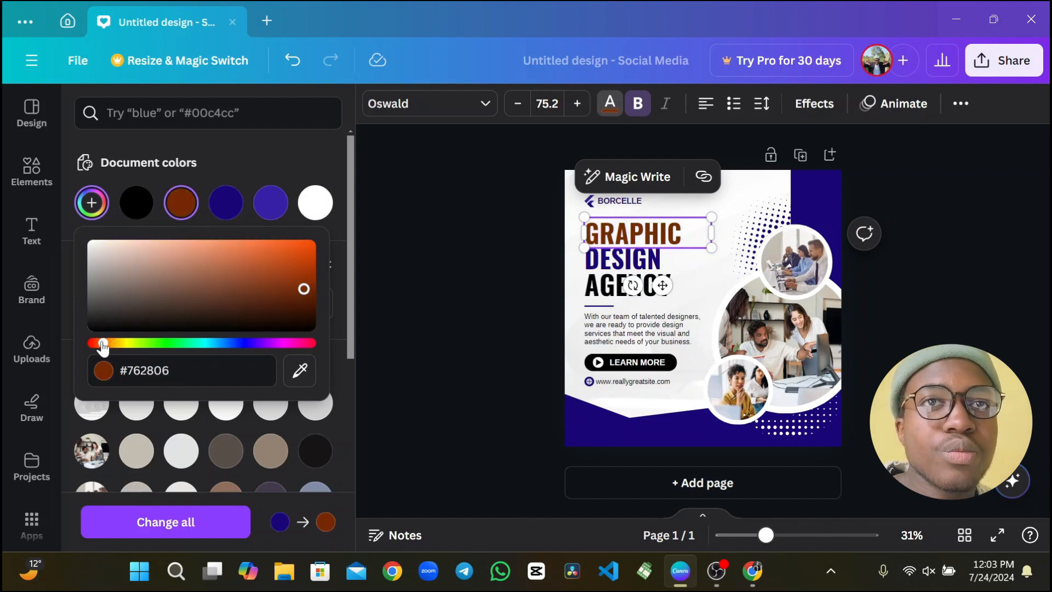
pyautogui.moveTo(108, 345)
pyautogui.mouseDown()
pyautogui.moveTo(125, 344)
pyautogui.moveTo(99, 344)
pyautogui.moveTo(109, 344)
pyautogui.mouseUp()
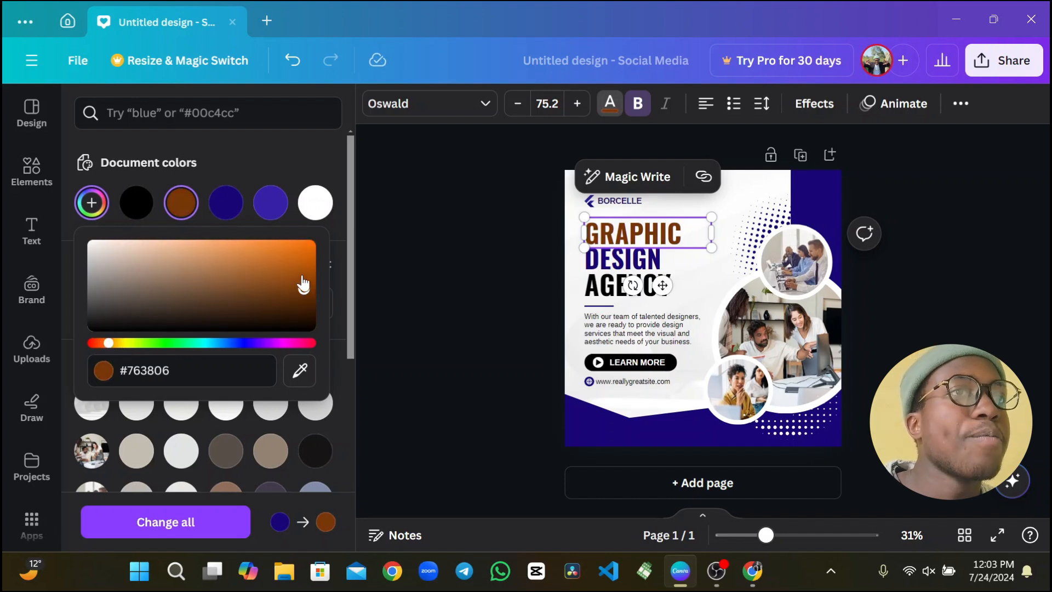
pyautogui.moveTo(304, 291); pyautogui.dragTo(360, 207)
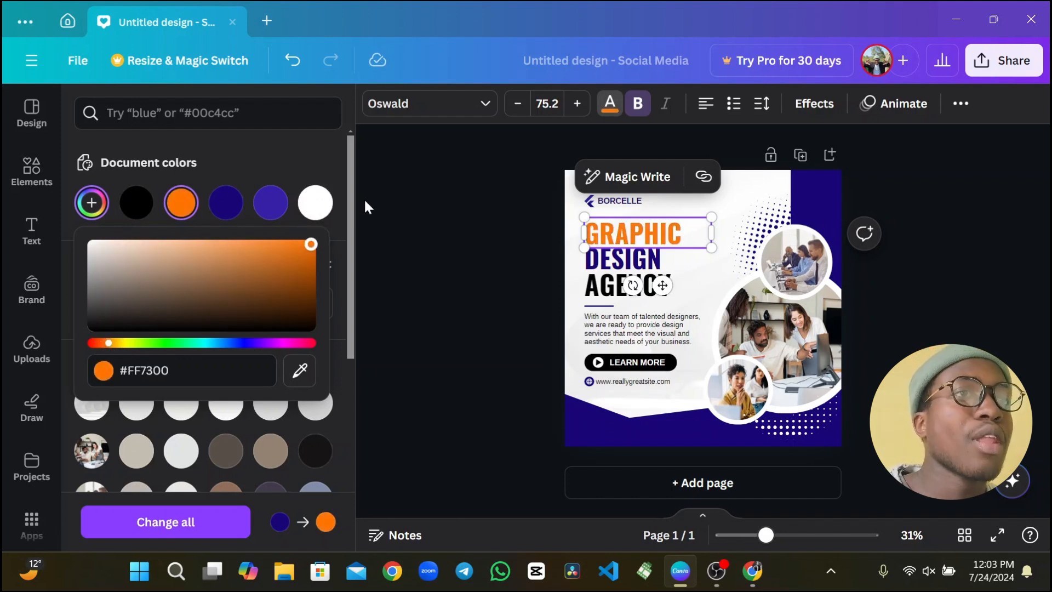
pyautogui.click(524, 300)
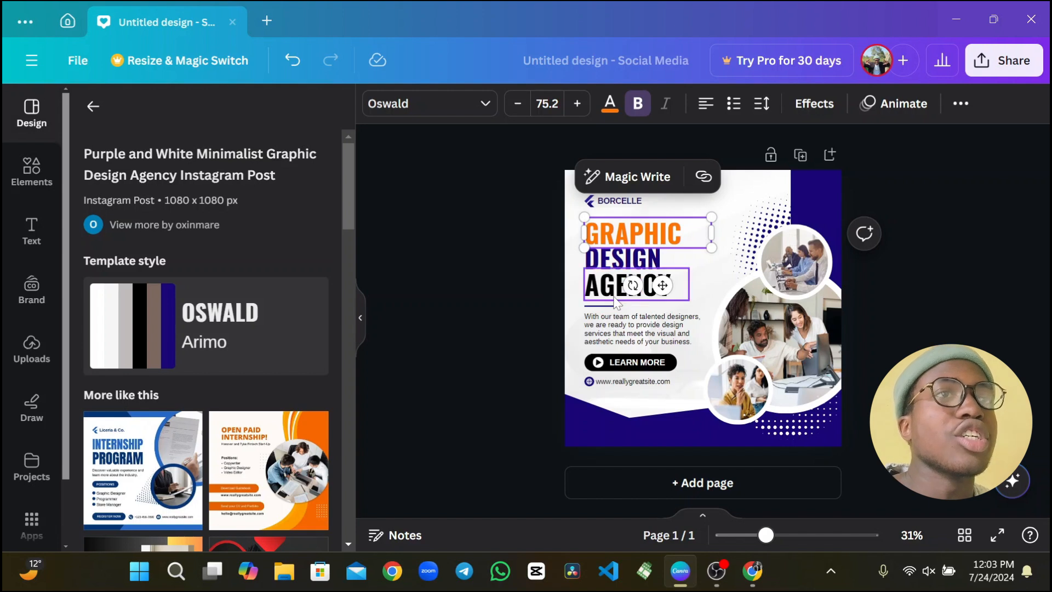
# Recolour the word AGENCY in the headline to the custom dark brown #772A00.
pyautogui.click(613, 295)
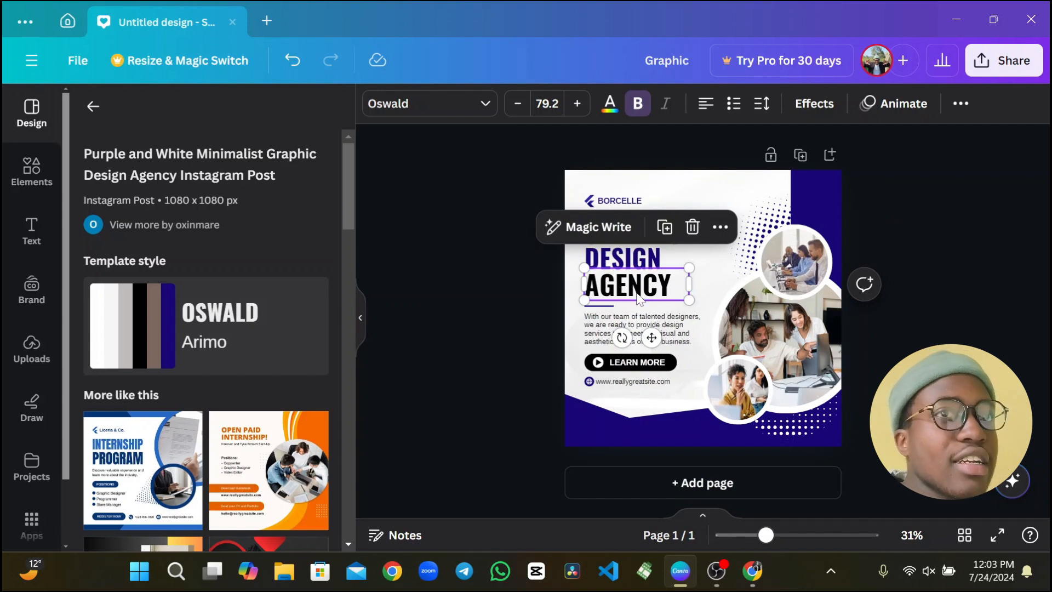
pyautogui.doubleClick(639, 299)
pyautogui.click(610, 104)
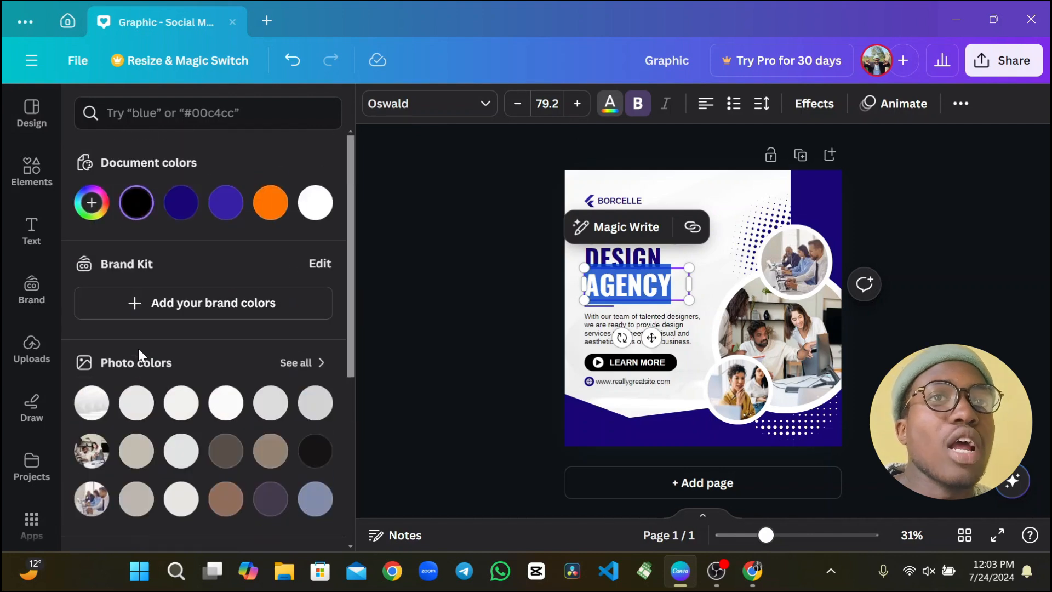
pyautogui.scroll(-5, 224, 365)
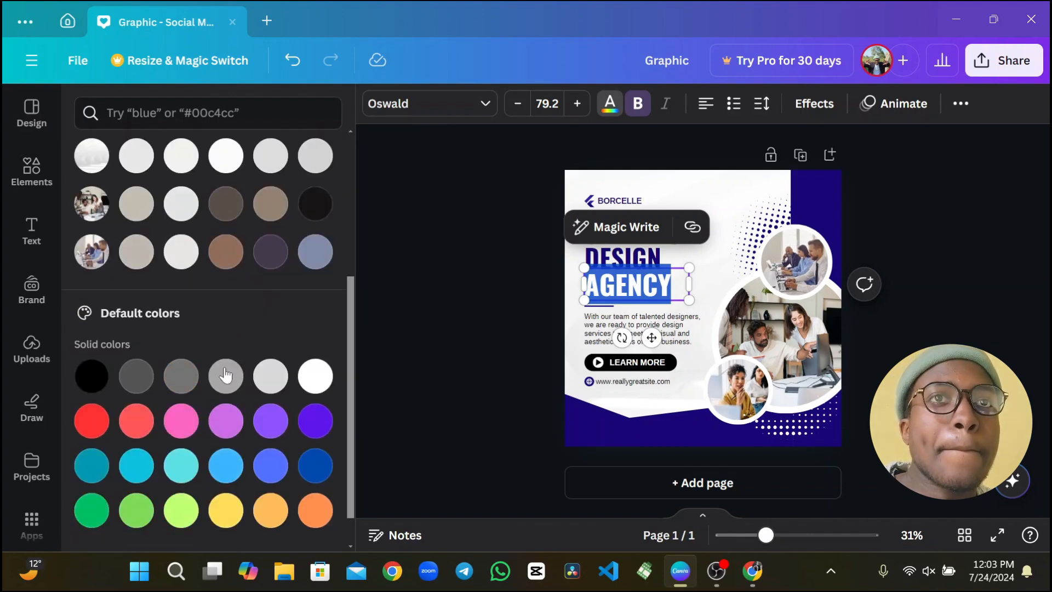
pyautogui.click(225, 253)
pyautogui.scroll(5, 225, 253)
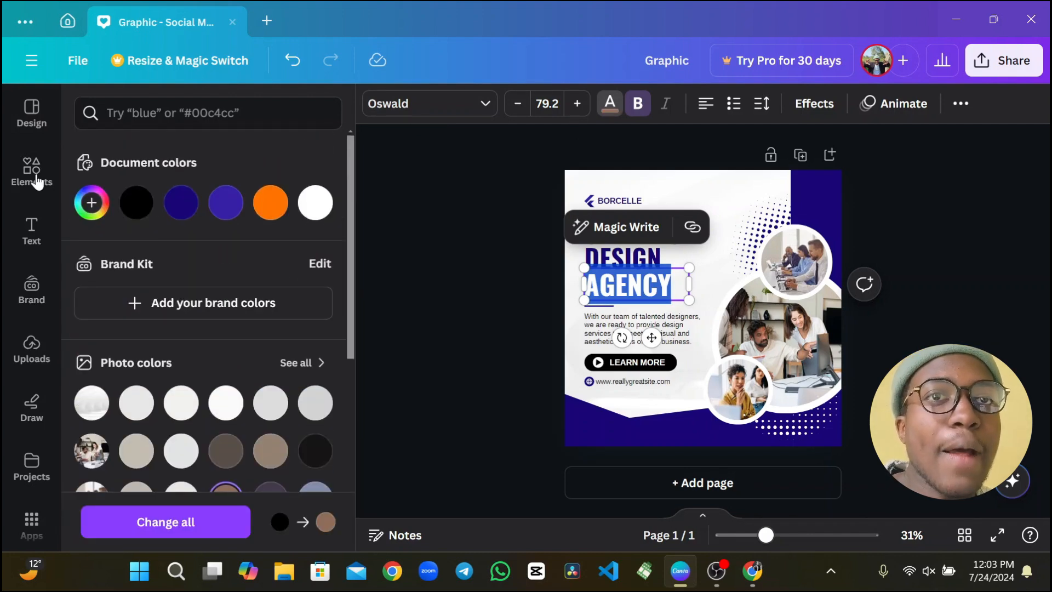
pyautogui.click(91, 202)
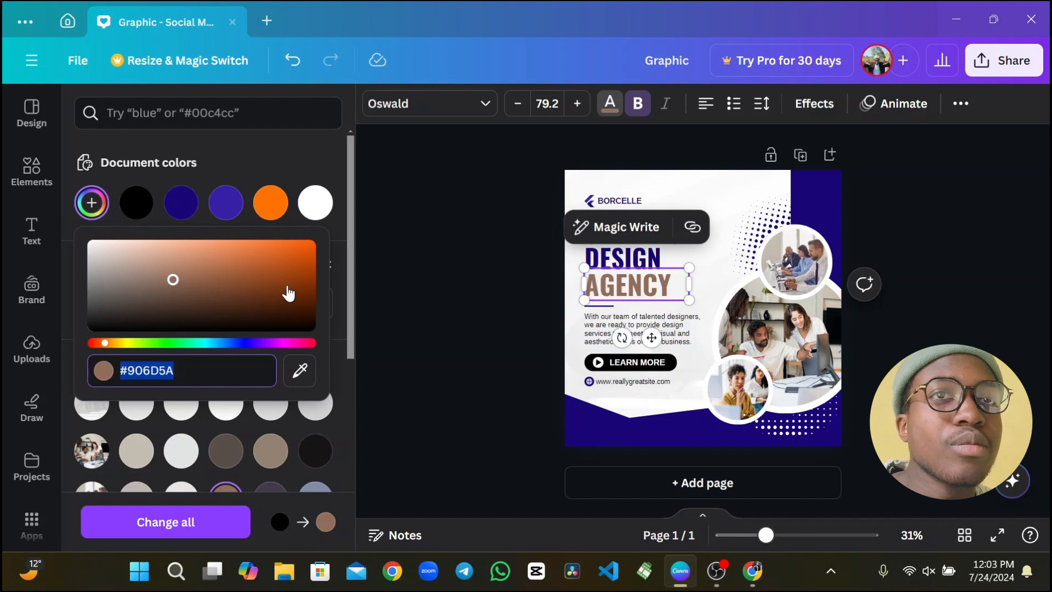
pyautogui.moveTo(169, 280); pyautogui.dragTo(327, 325)
pyautogui.moveTo(333, 296); pyautogui.dragTo(337, 287)
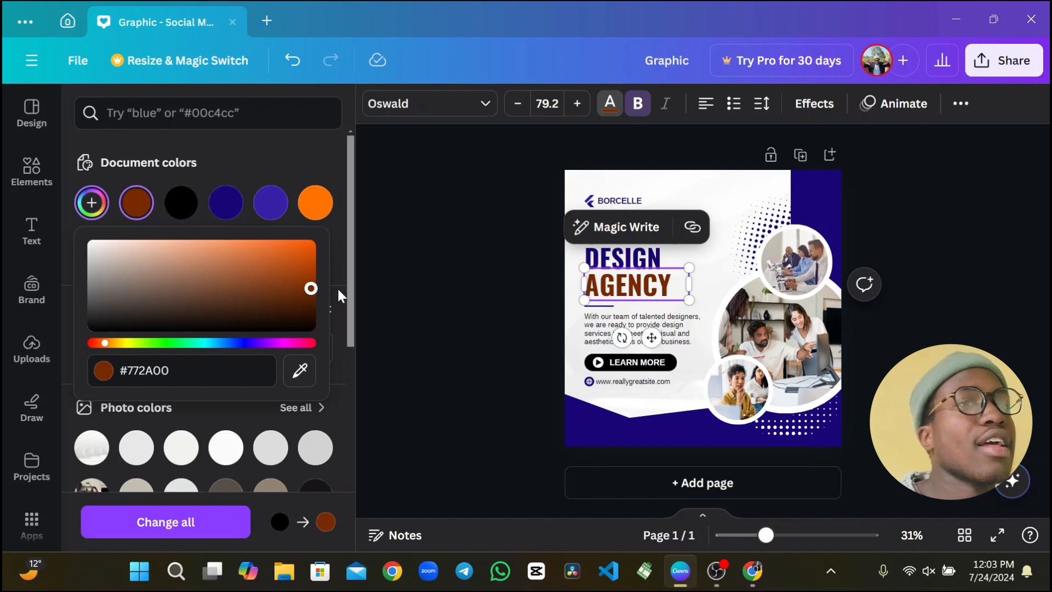
pyautogui.press('Escape')
pyautogui.click(482, 290)
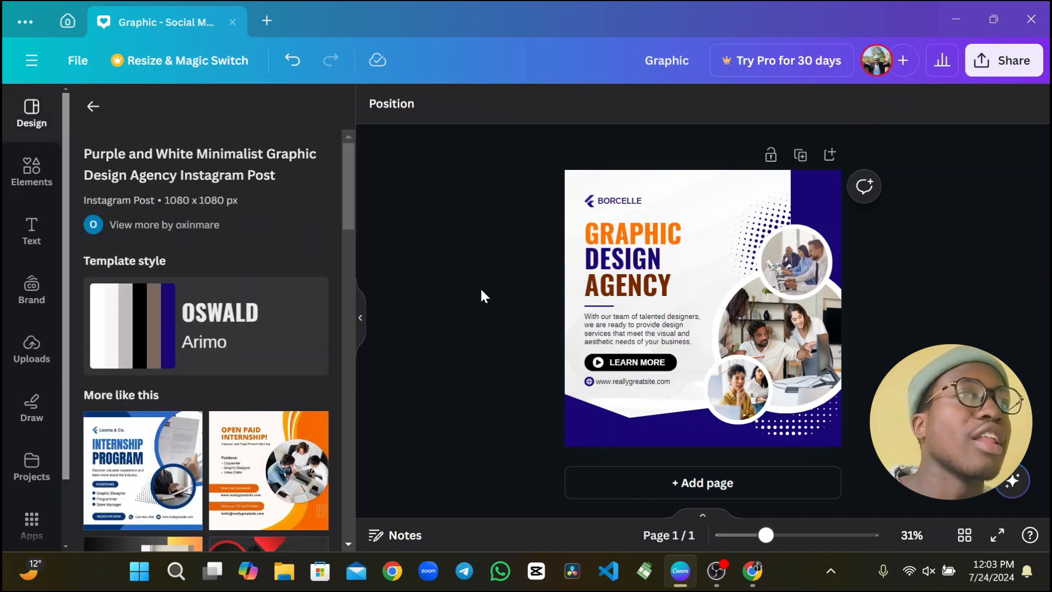
# Replace the BORCELLE brand name with EZI GRAPHICS STUDIO and widen its text box so it fits on one line.
pyautogui.click(629, 202)
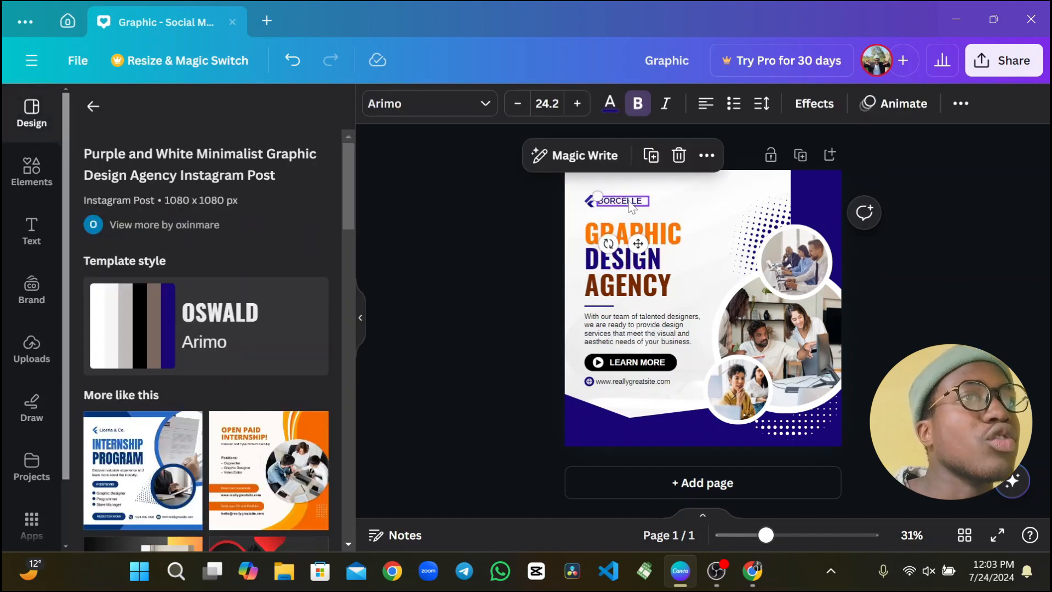
pyautogui.doubleClick(629, 202)
pyautogui.press('BackSpace')
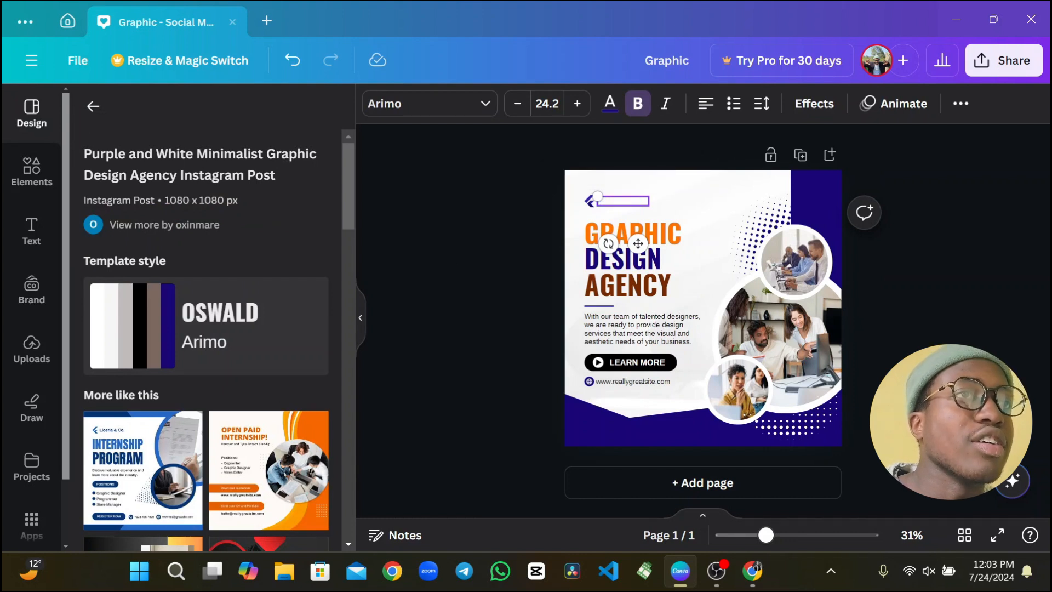
pyautogui.write('EZI GR')
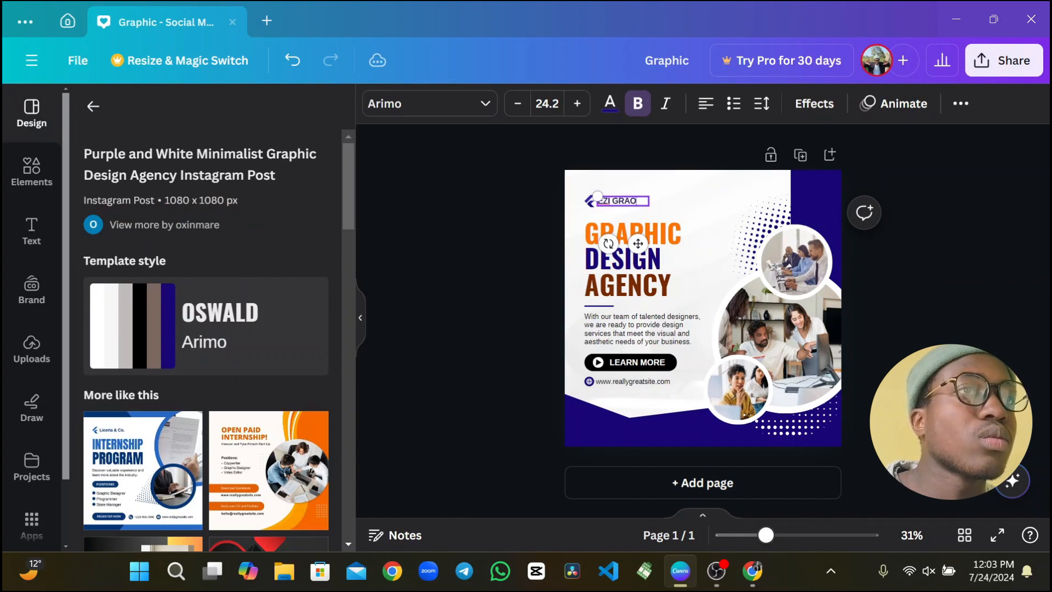
pyautogui.write('AO')
pyautogui.press('BackSpace')
pyautogui.write('PHI')
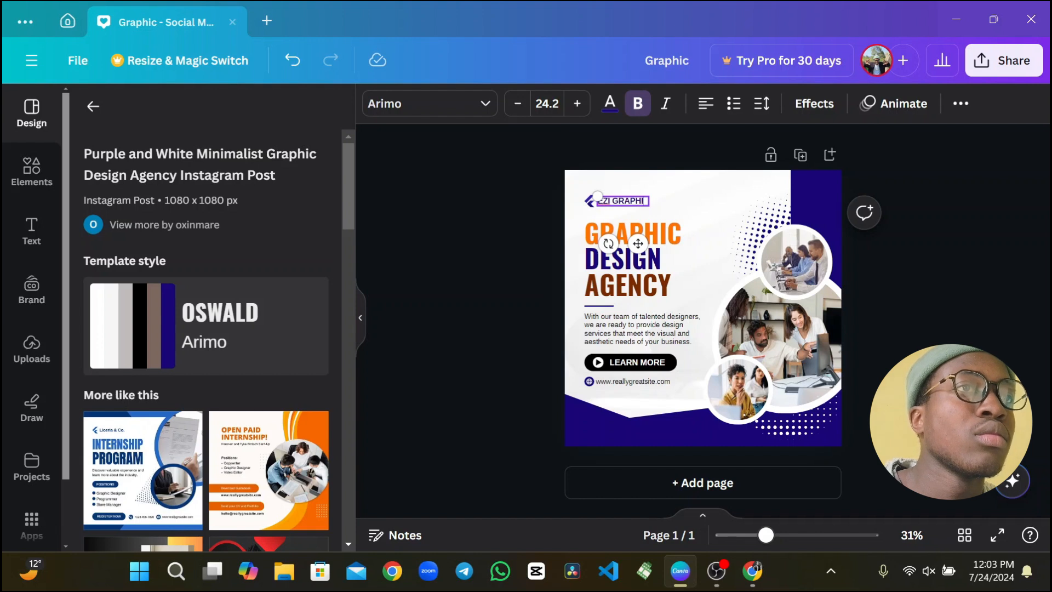
pyautogui.write('CS STUDIO')
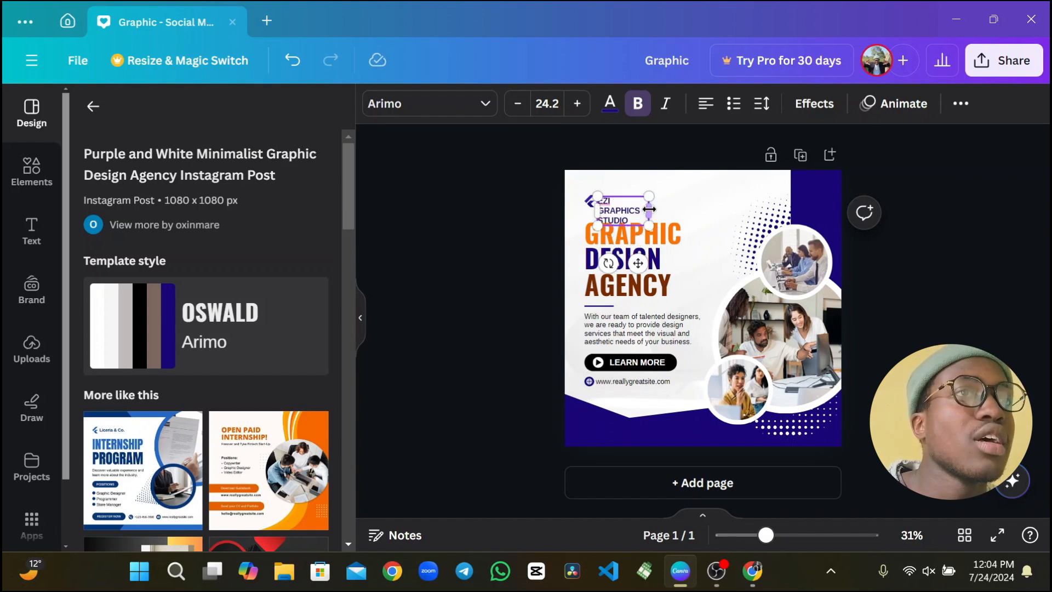
pyautogui.moveTo(649, 210); pyautogui.dragTo(699, 205)
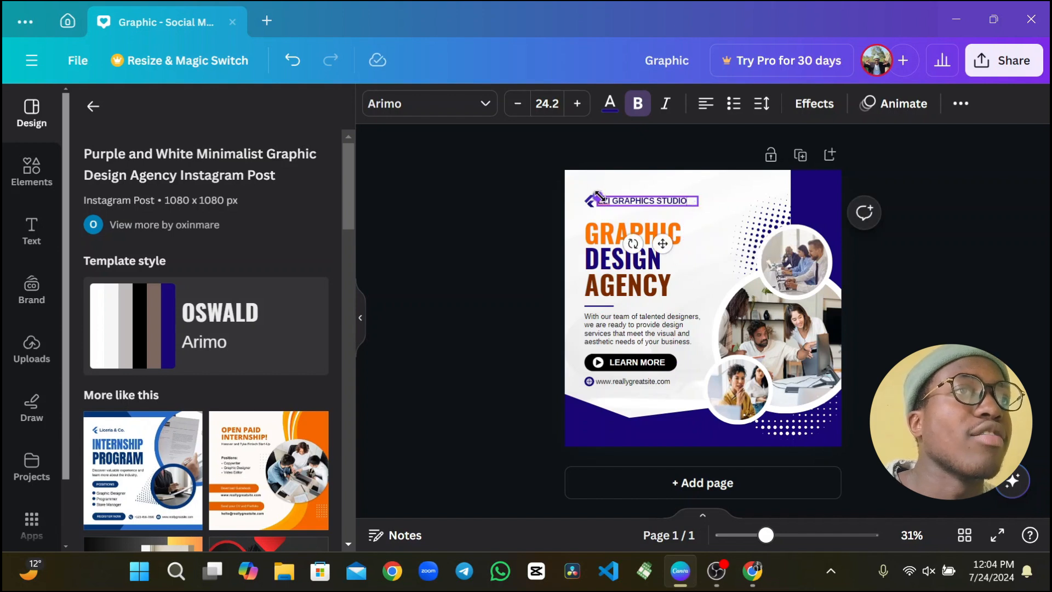
# Enlarge the studio name to font size 32.1, shifting it clear of the logo icon, and delete that icon.
pyautogui.moveTo(597, 195); pyautogui.dragTo(565, 189)
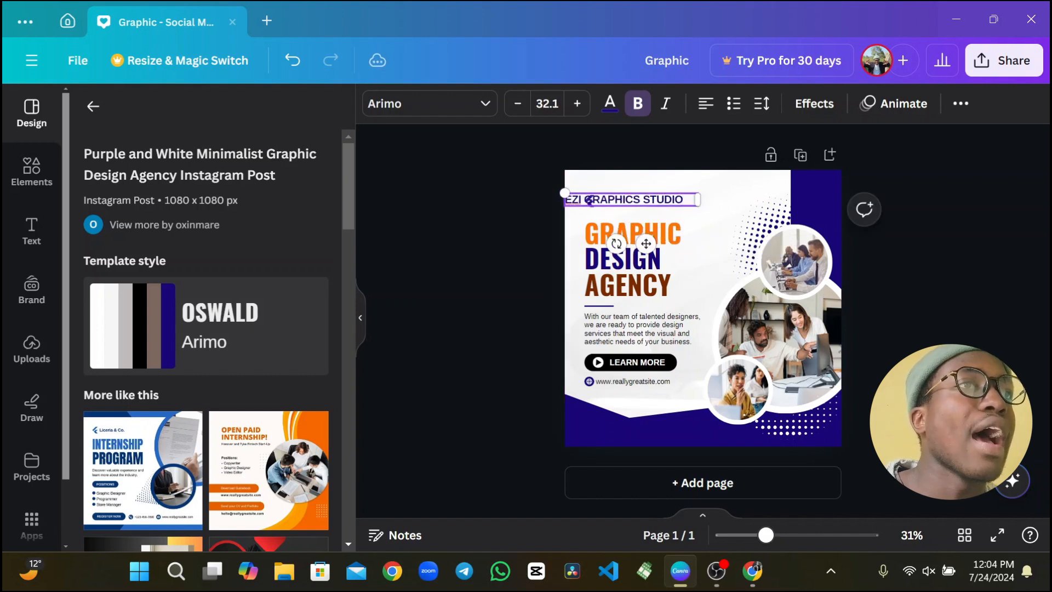
pyautogui.moveTo(647, 242); pyautogui.dragTo(696, 241)
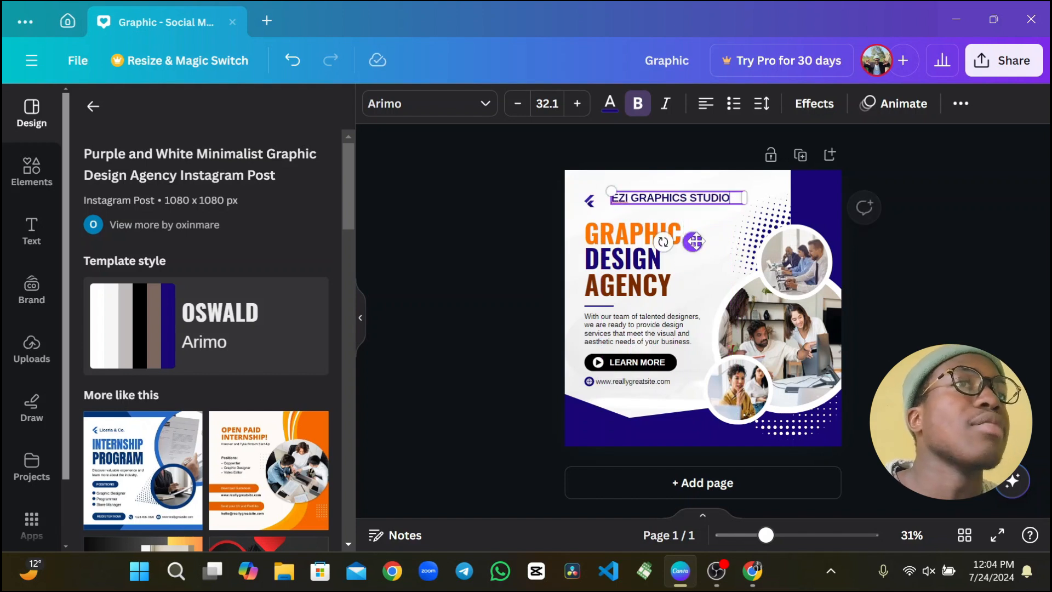
pyautogui.click(592, 203)
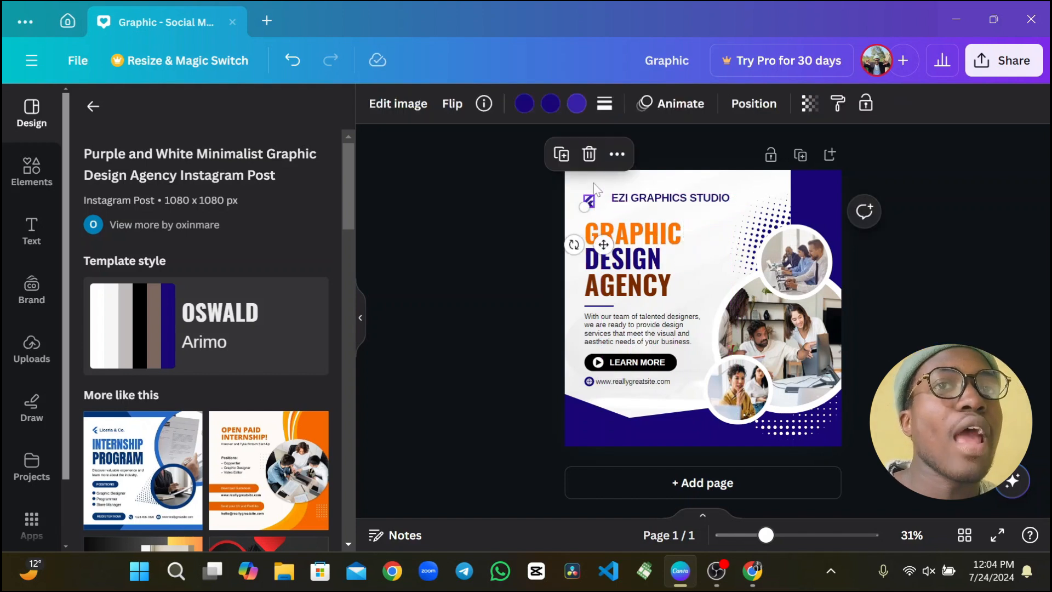
pyautogui.click(588, 155)
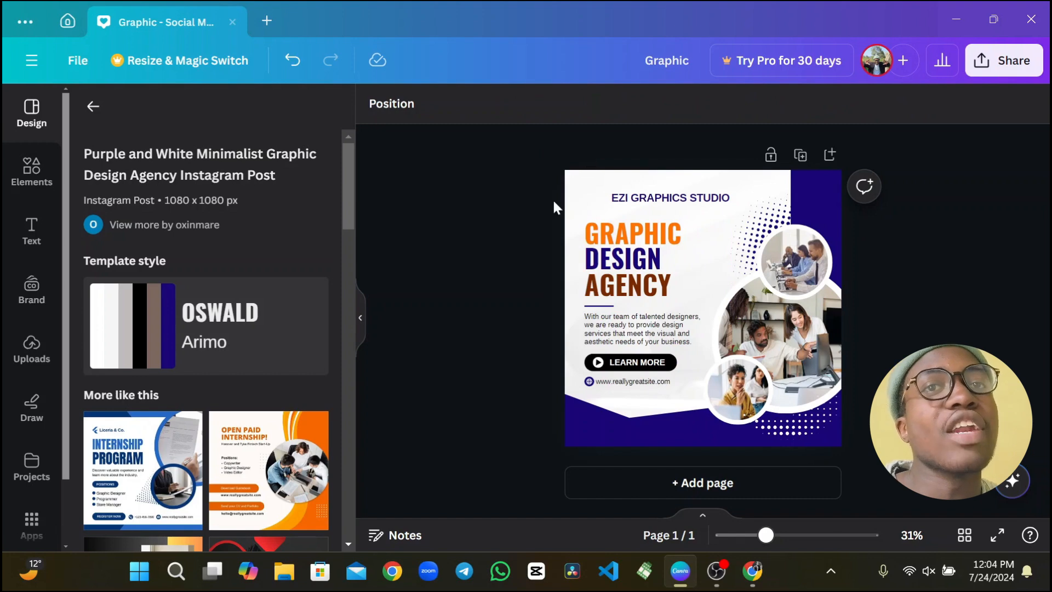
# Add the orange EZI Graphics logo from the uploaded images to the design.
pyautogui.click(31, 358)
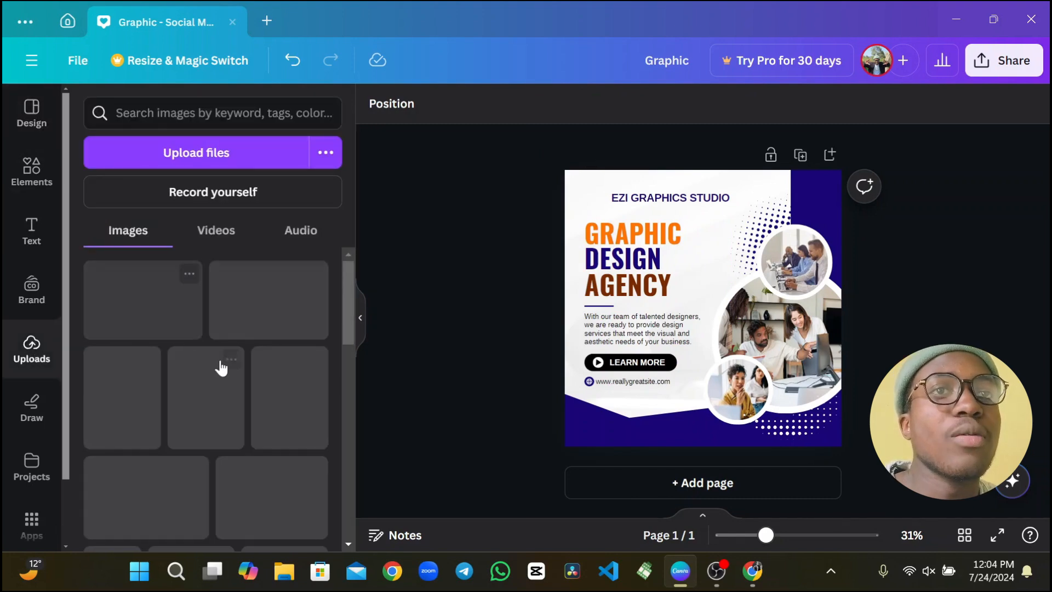
pyautogui.scroll(-10, 222, 369)
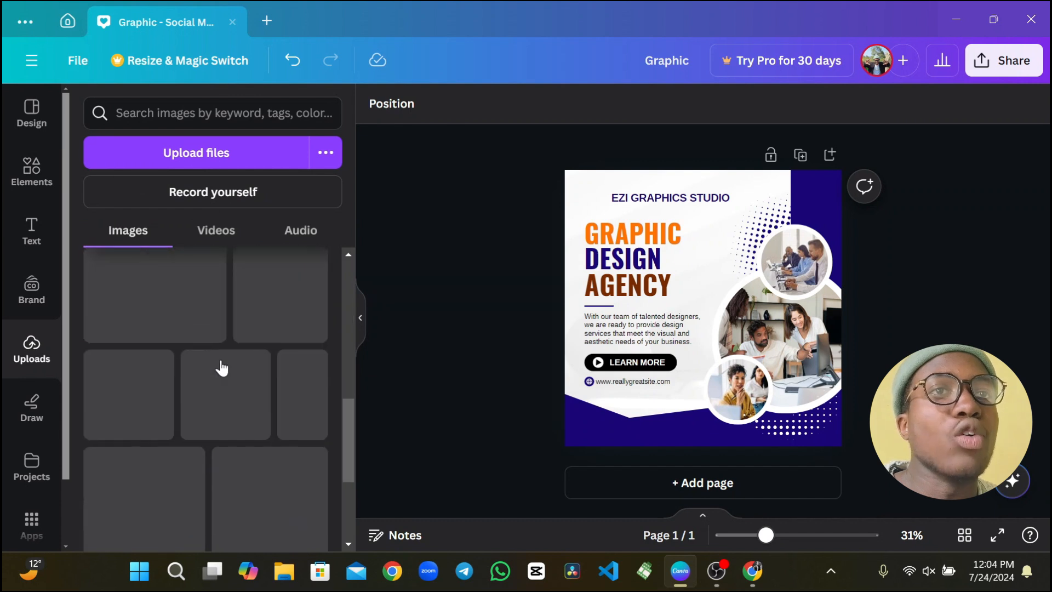
pyautogui.scroll(-10, 222, 368)
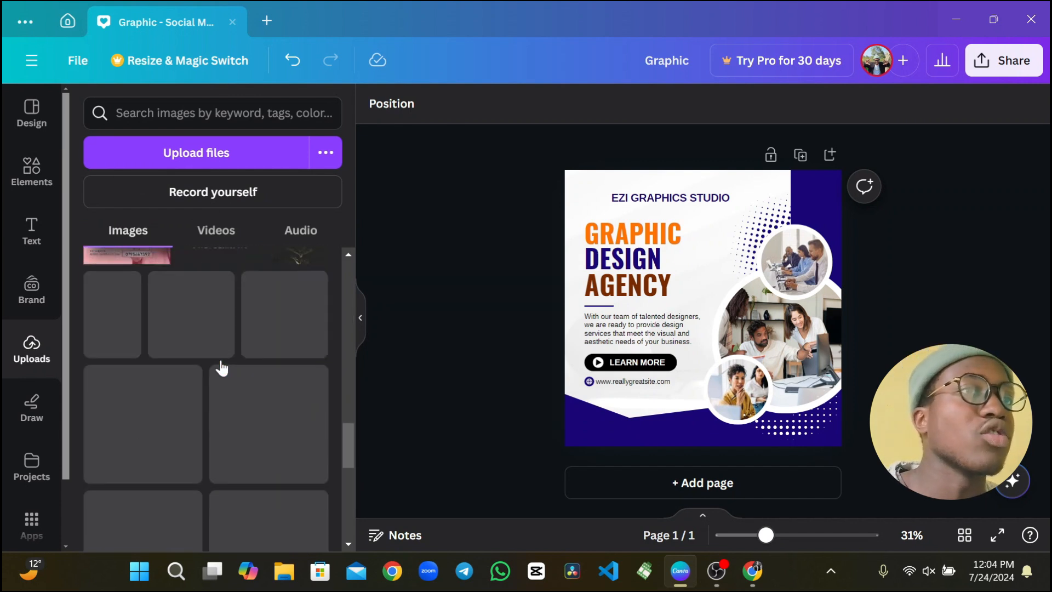
pyautogui.click(297, 324)
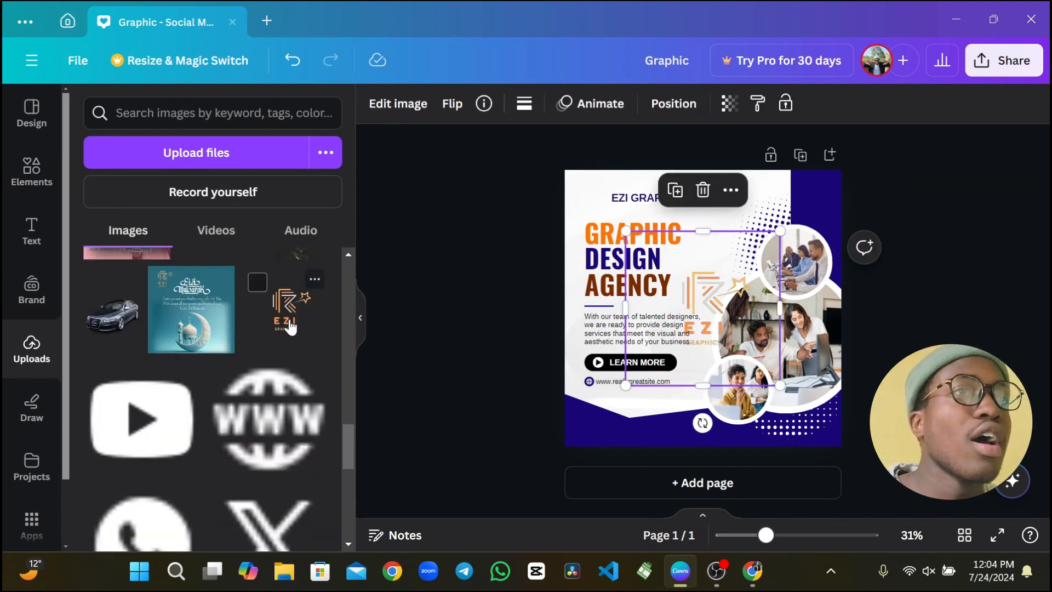
# Shrink the EZI logo and place it just before the studio name, above the headline.
pyautogui.moveTo(782, 387); pyautogui.dragTo(710, 302)
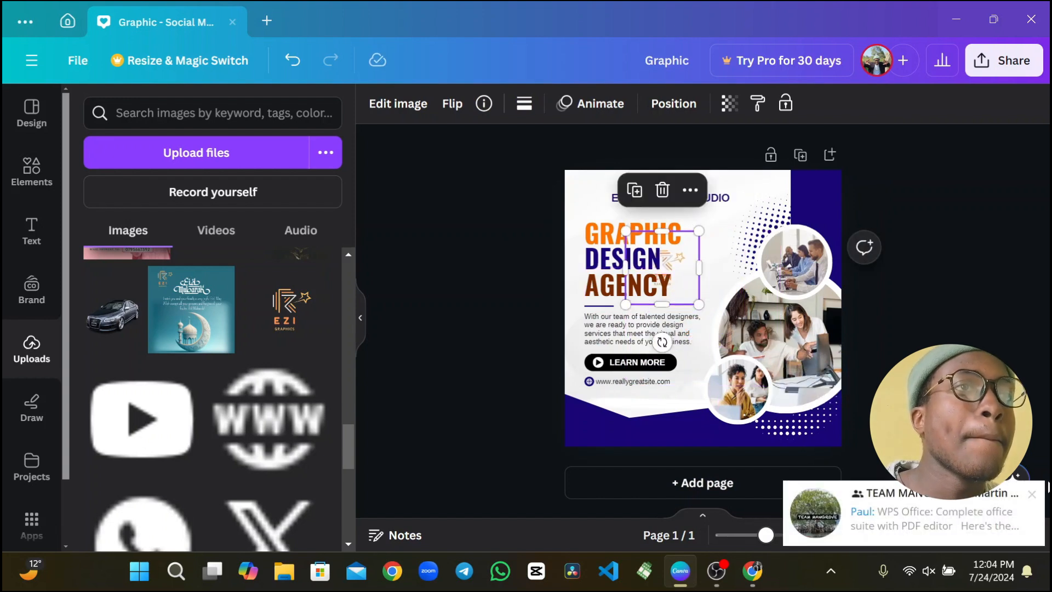
pyautogui.click(1034, 495)
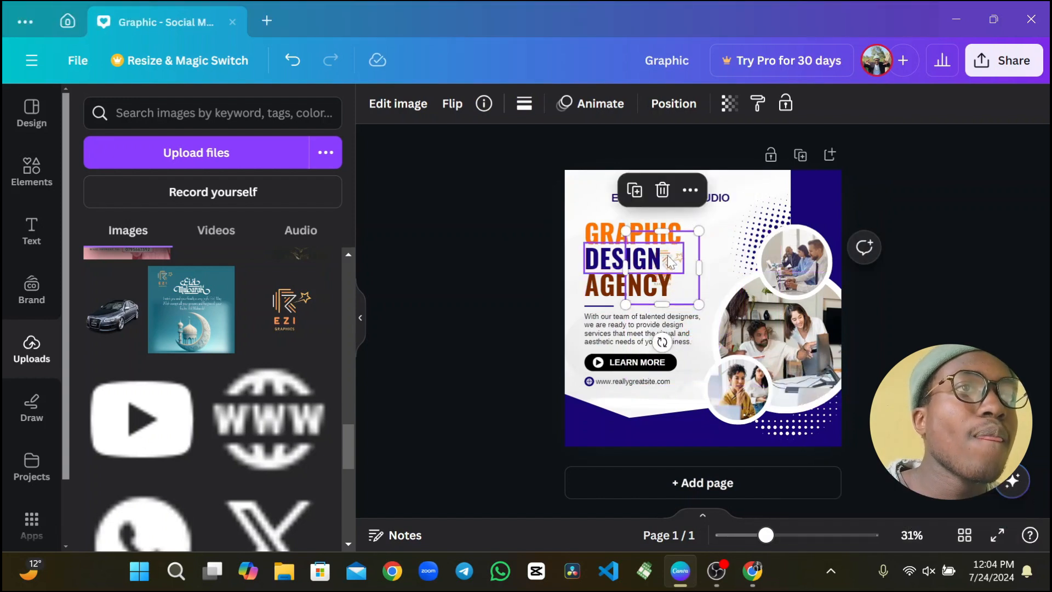
pyautogui.moveTo(688, 258); pyautogui.dragTo(618, 190)
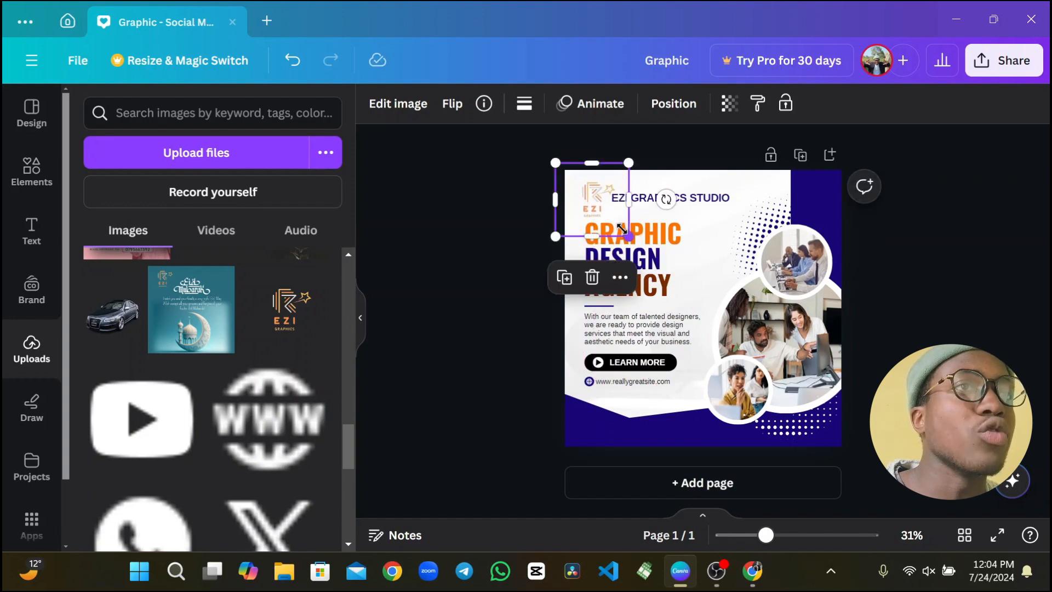
pyautogui.moveTo(629, 236); pyautogui.dragTo(598, 203)
pyautogui.click(489, 229)
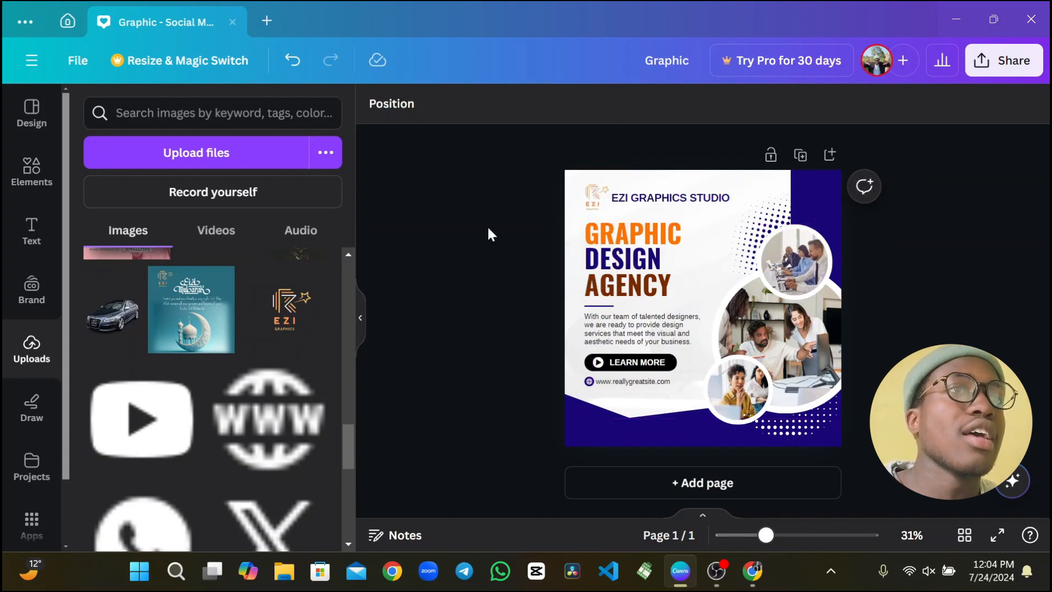
# Shift the studio name slightly away from the logo and change its font to League Spartan.
pyautogui.click(663, 202)
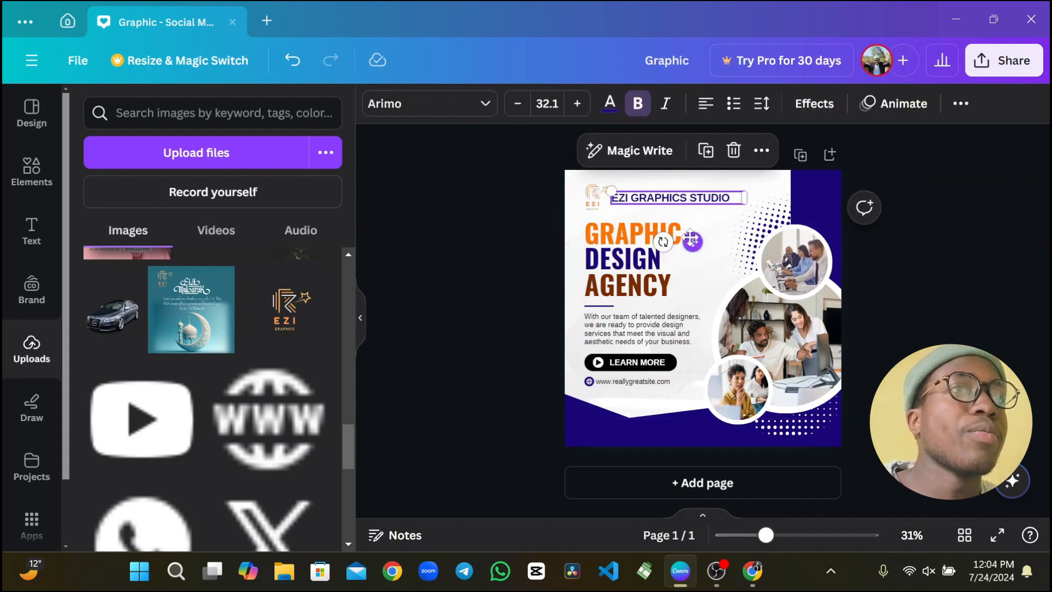
pyautogui.moveTo(693, 241); pyautogui.dragTo(701, 239)
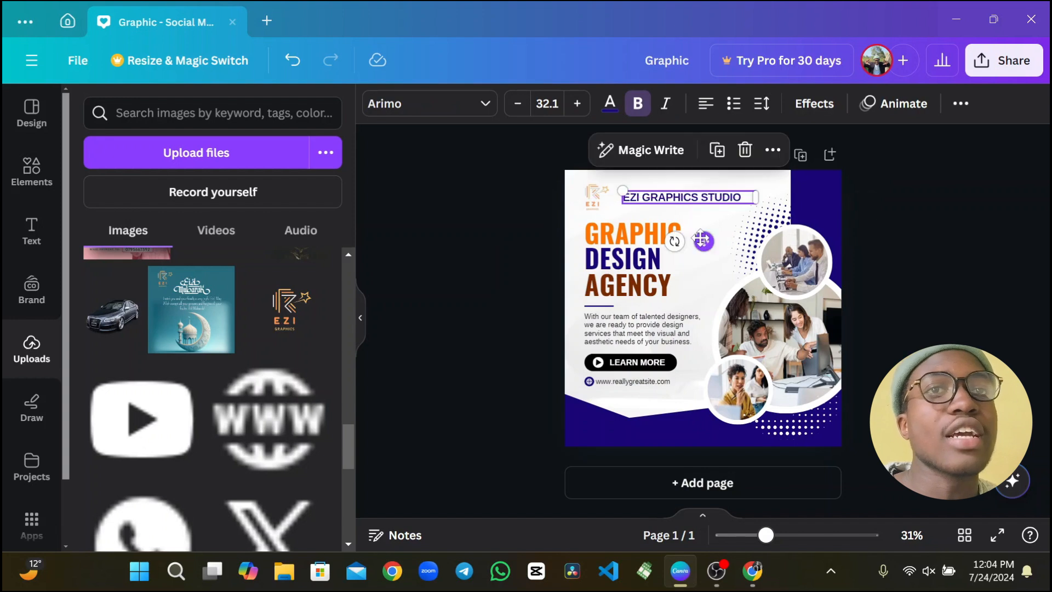
pyautogui.click(491, 113)
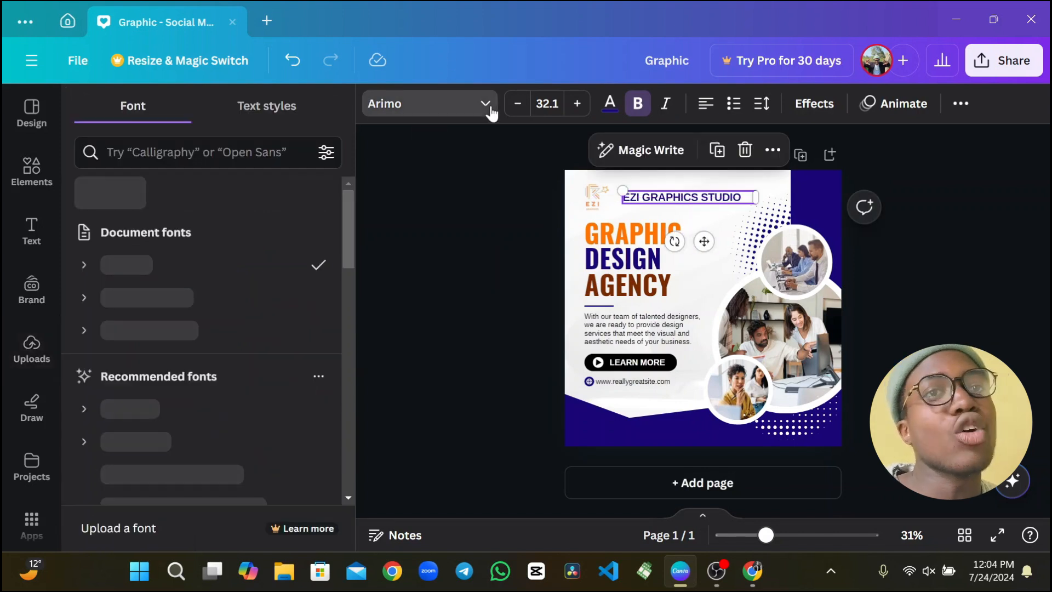
pyautogui.scroll(-3, 159, 346)
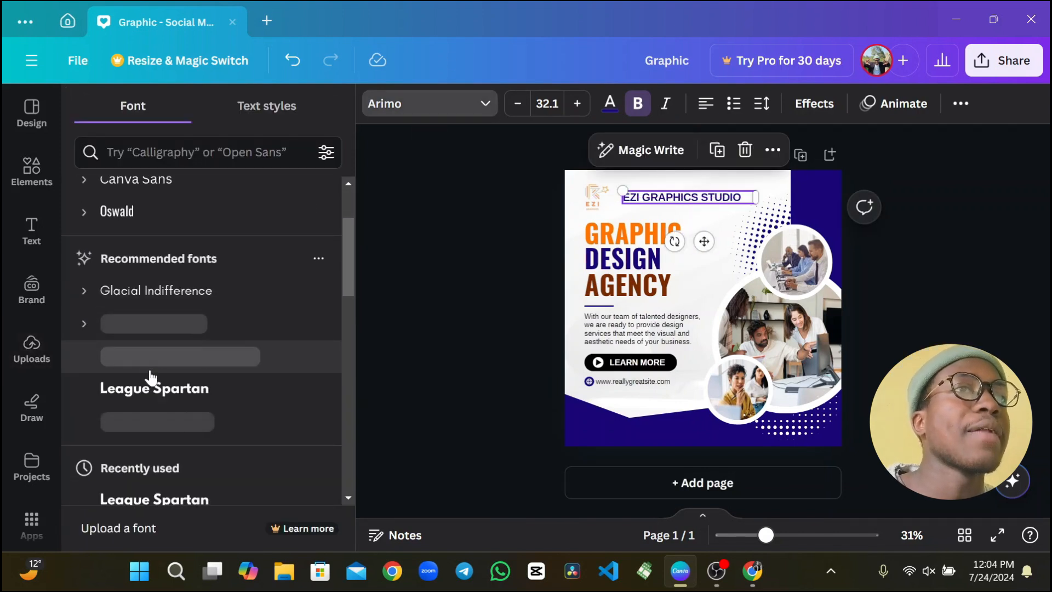
pyautogui.click(154, 389)
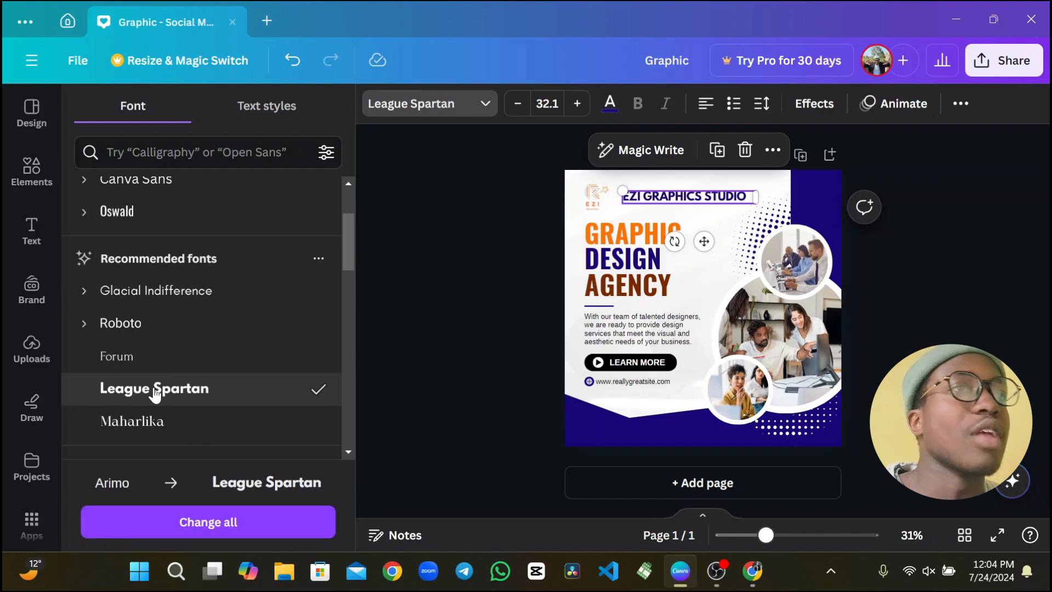
pyautogui.click(443, 373)
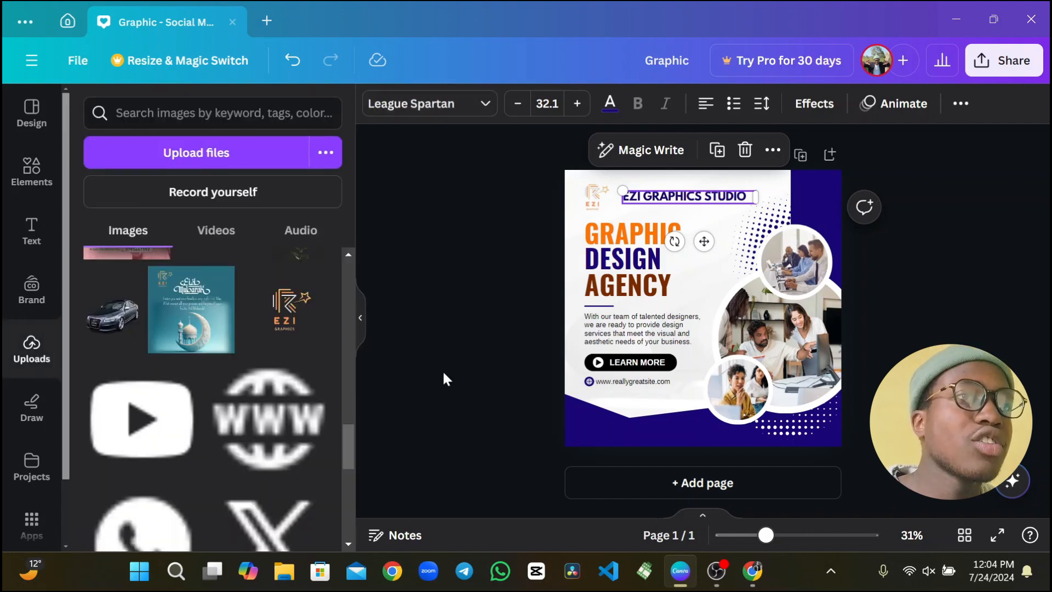
pyautogui.click(443, 374)
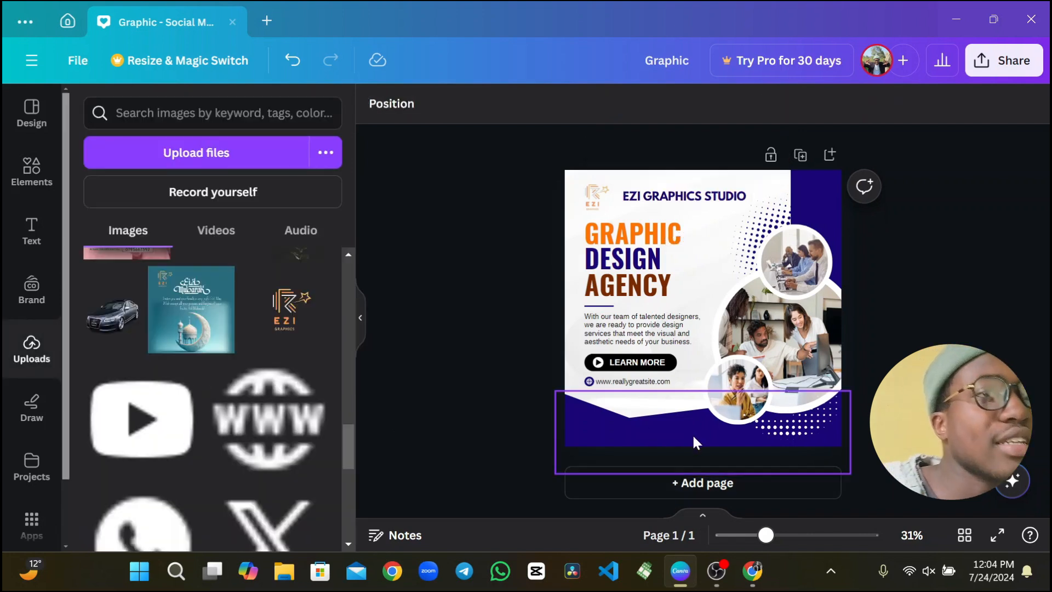
pyautogui.click(642, 383)
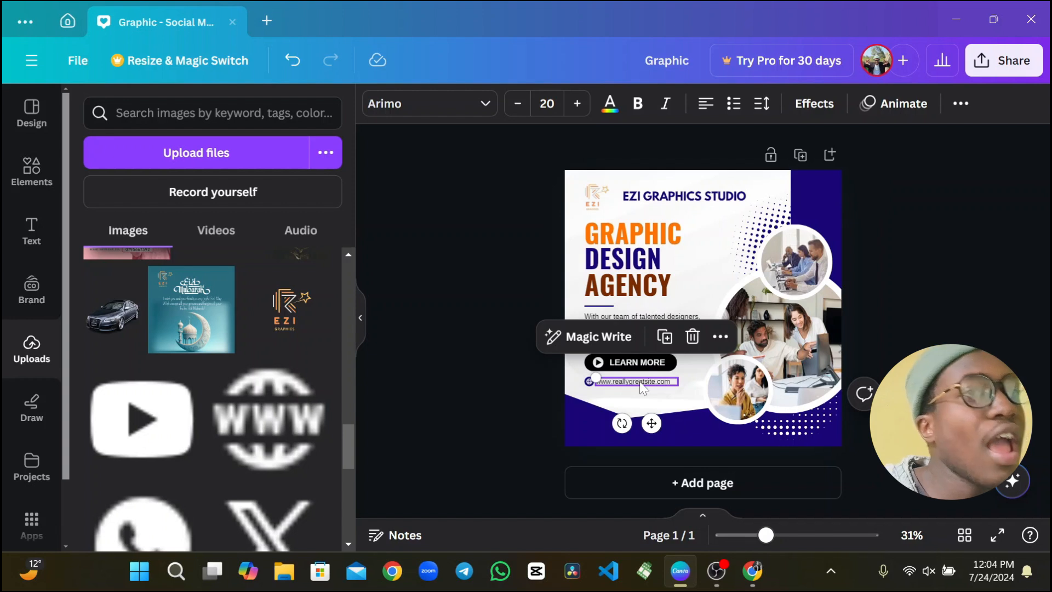
pyautogui.click(641, 383)
pyautogui.press('BackSpace')
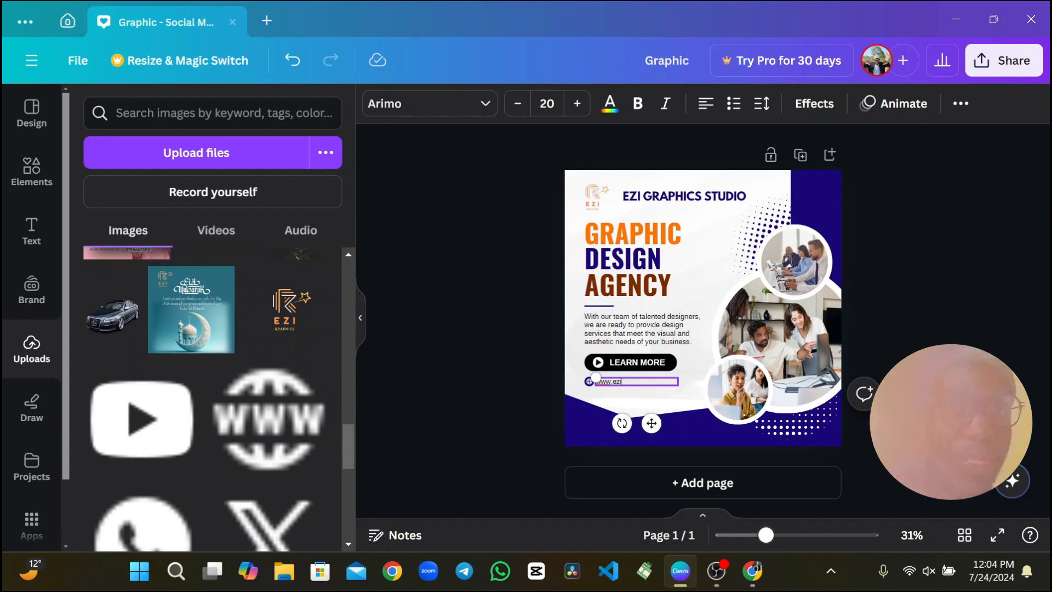
pyautogui.write('grap')
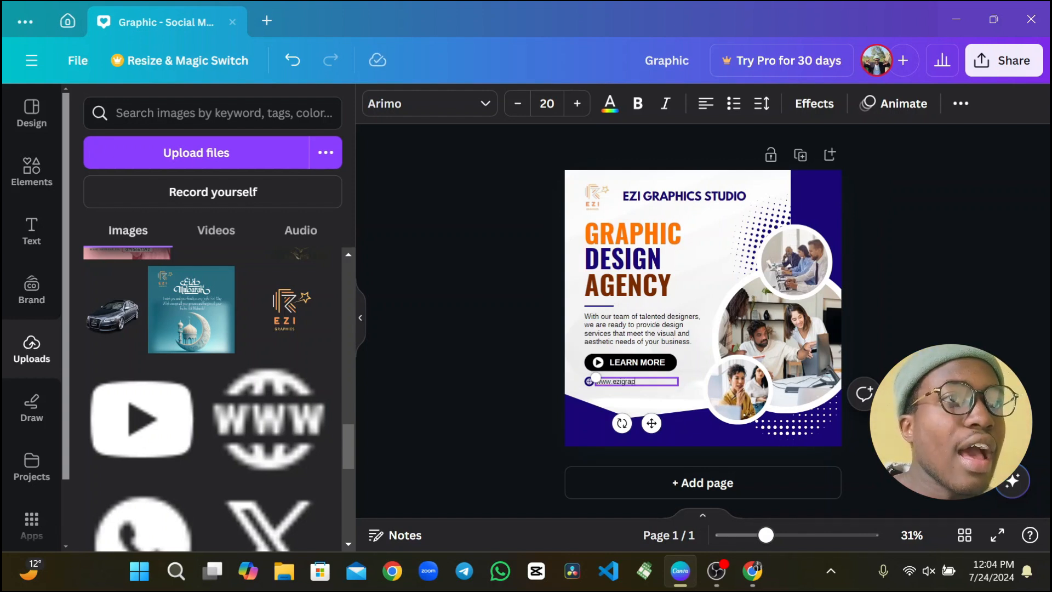
pyautogui.write('hics')
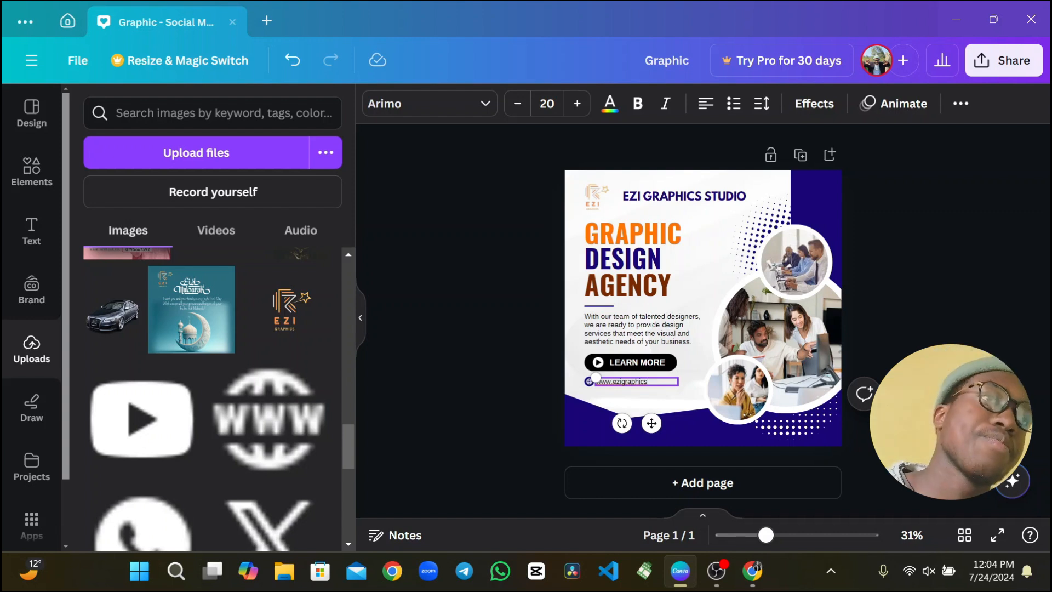
pyautogui.write('studio')
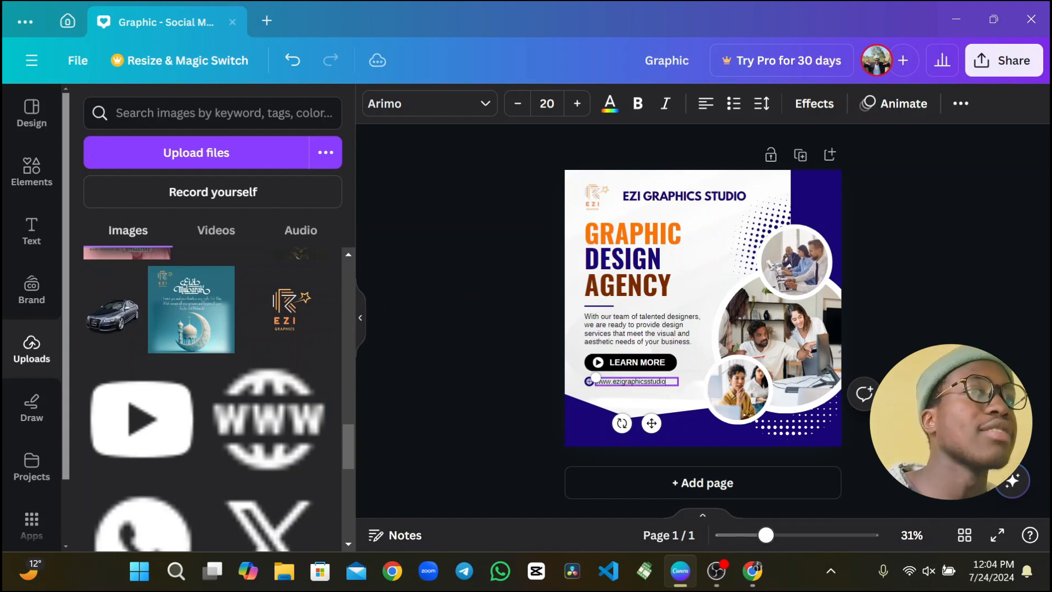
pyautogui.write('.c')
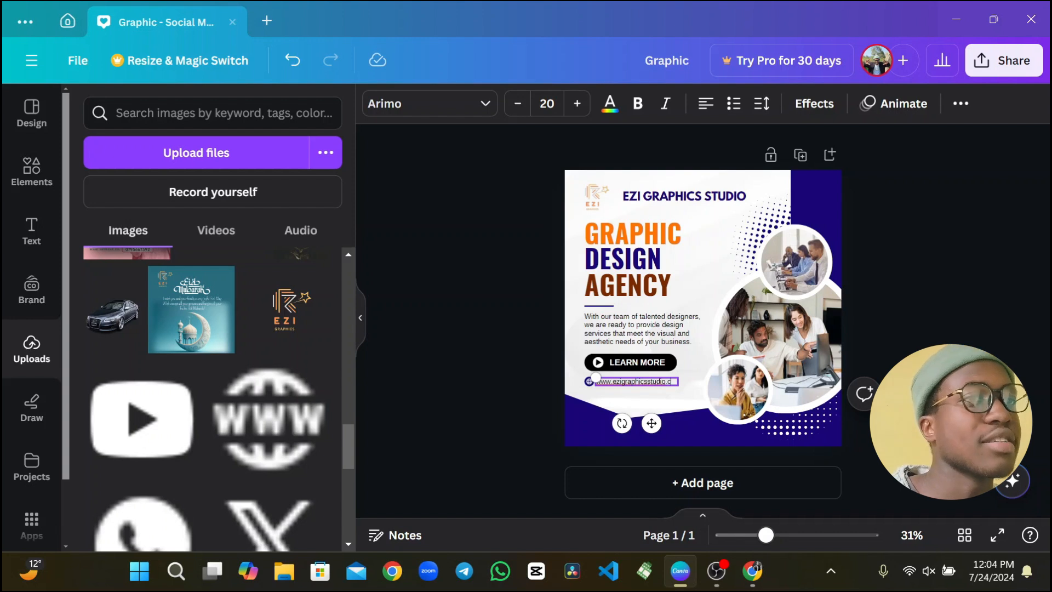
pyautogui.write('om')
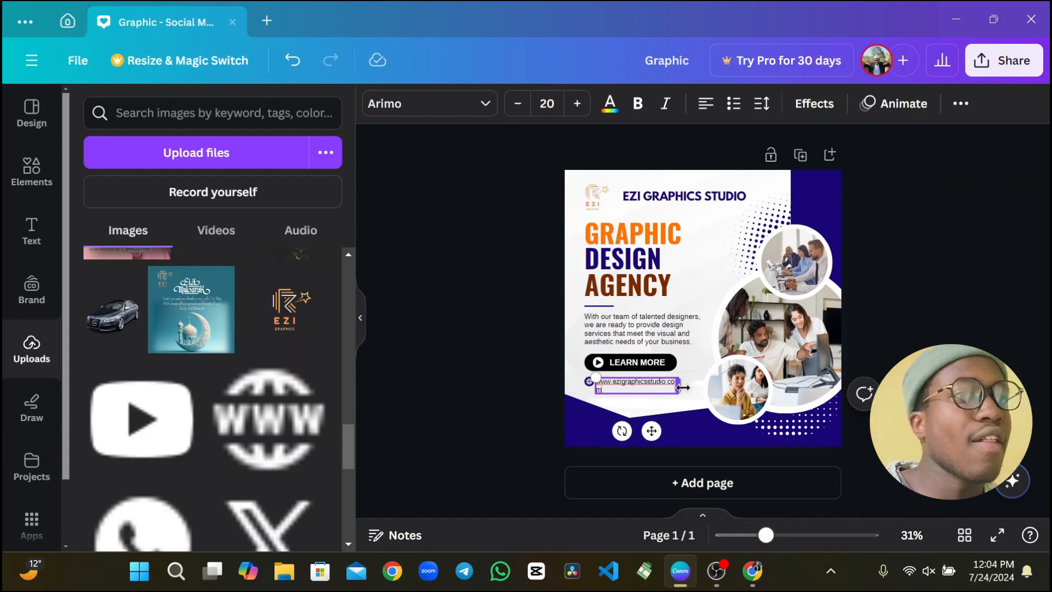
pyautogui.moveTo(683, 387); pyautogui.dragTo(693, 387)
pyautogui.press('Escape')
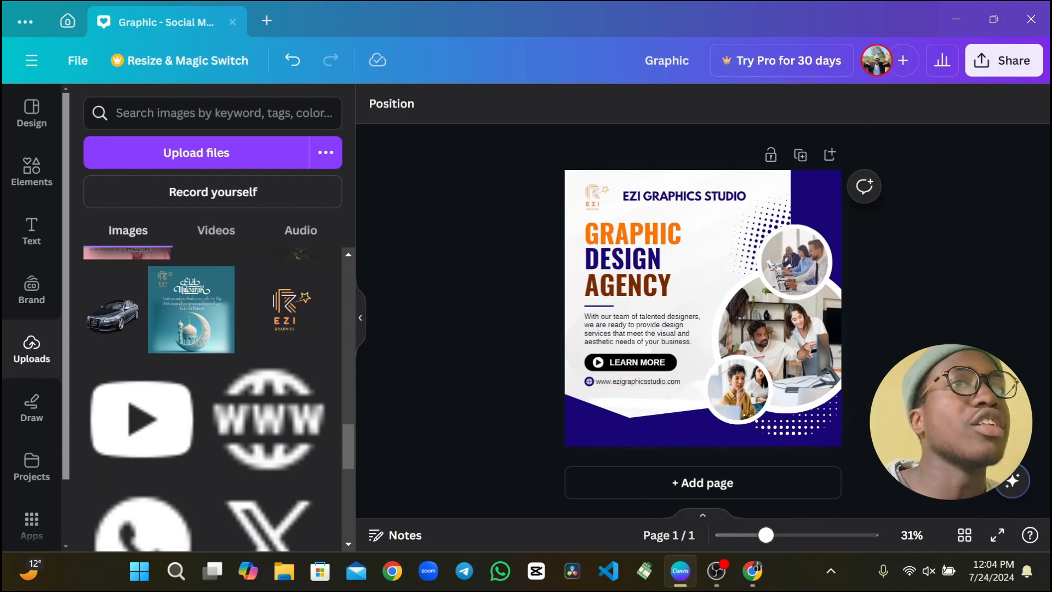
# Change the font of the description paragraph below the headline to Etna Sans Serif.
pyautogui.click(644, 341)
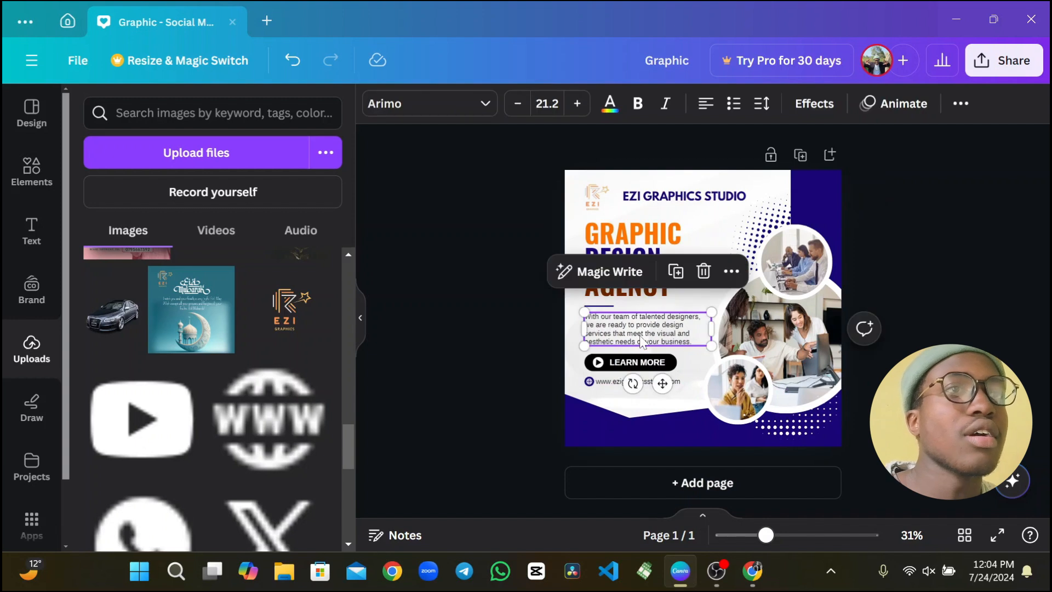
pyautogui.click(485, 104)
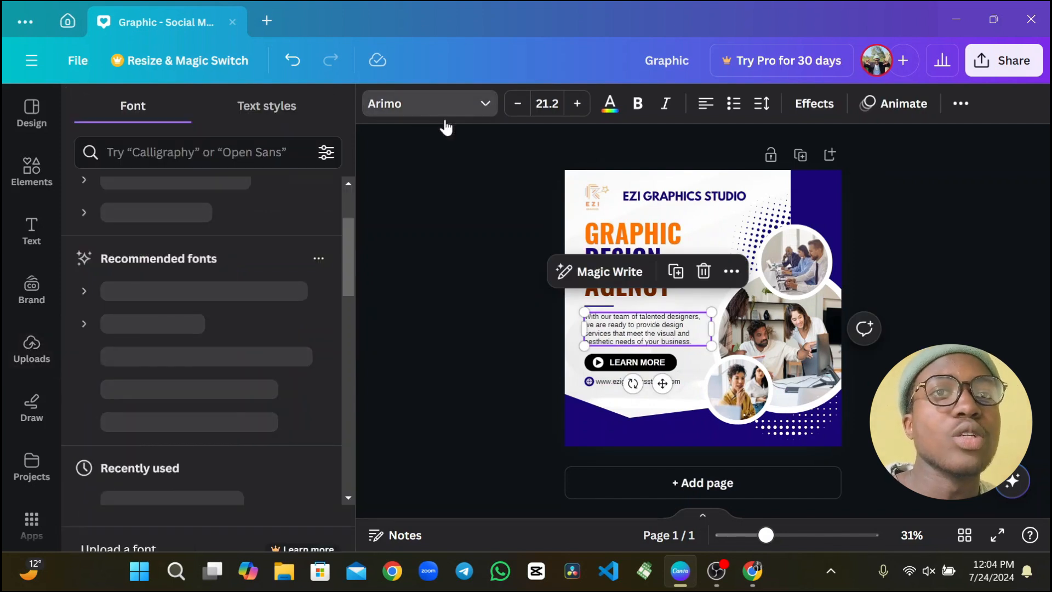
pyautogui.scroll(-5, 251, 323)
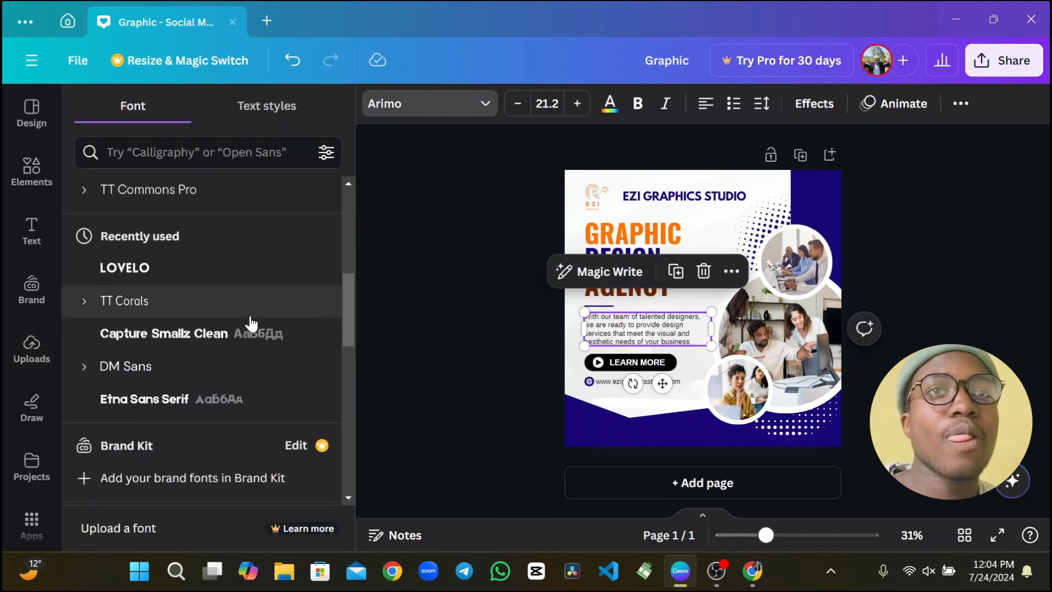
pyautogui.scroll(-3, 265, 291)
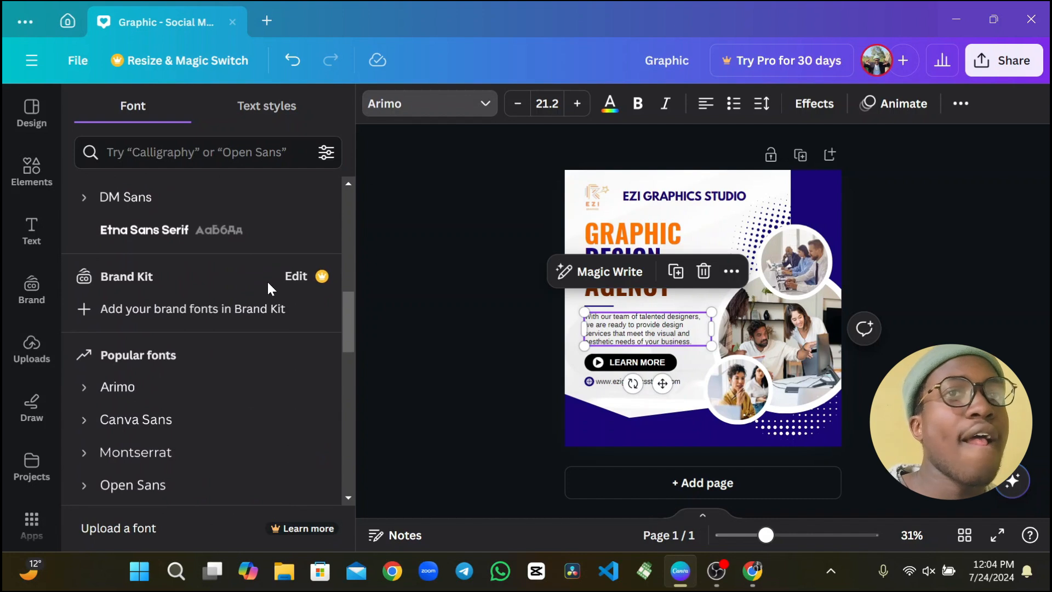
pyautogui.click(176, 232)
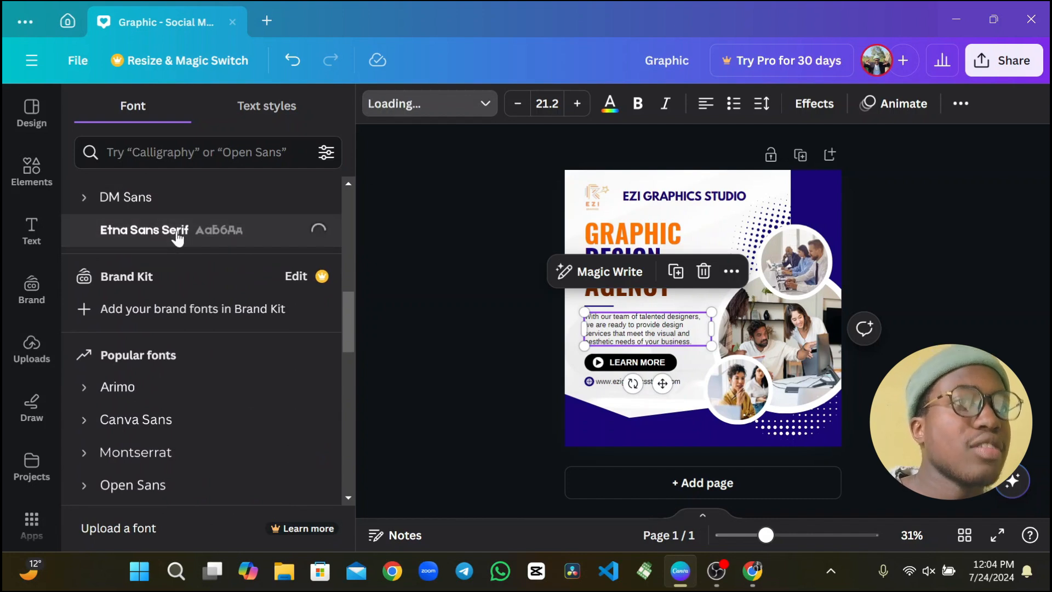
pyautogui.click(464, 364)
pyautogui.click(463, 364)
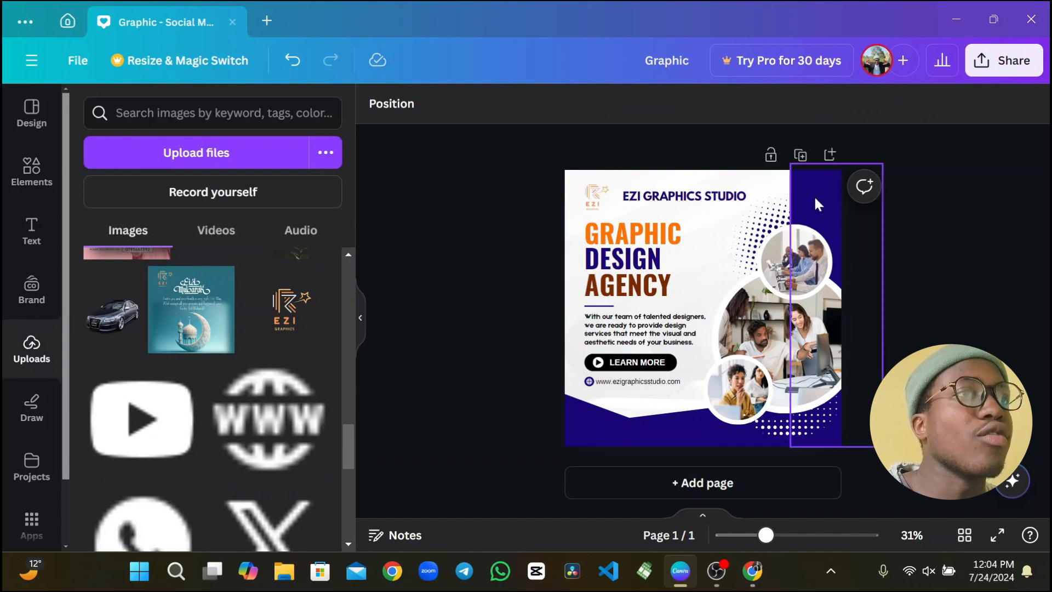
# Recolour the halftone dot pattern behind the upper circular photo to the document's bright orange.
pyautogui.click(753, 244)
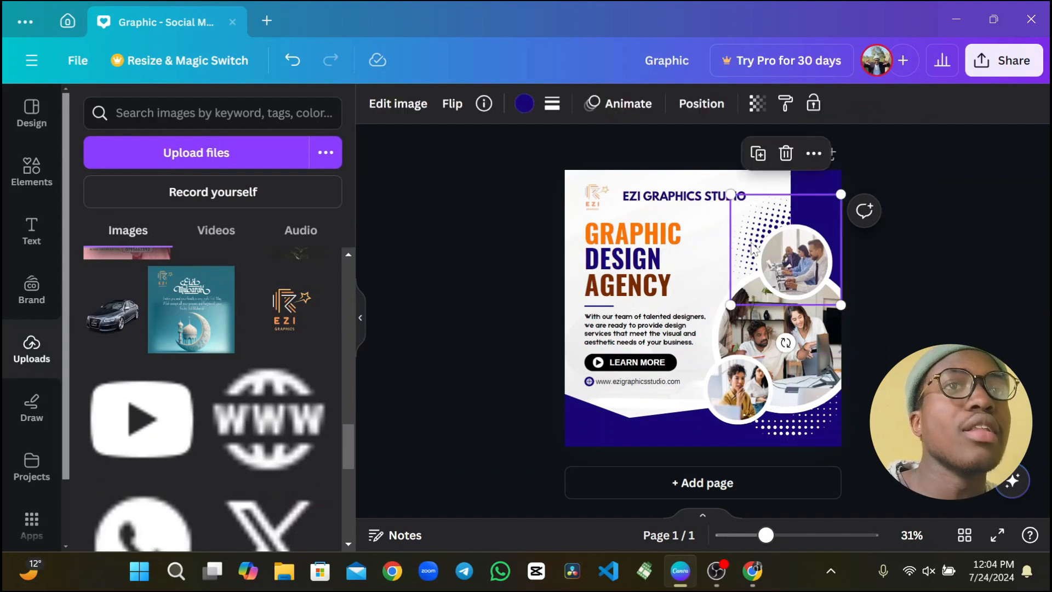
pyautogui.click(524, 104)
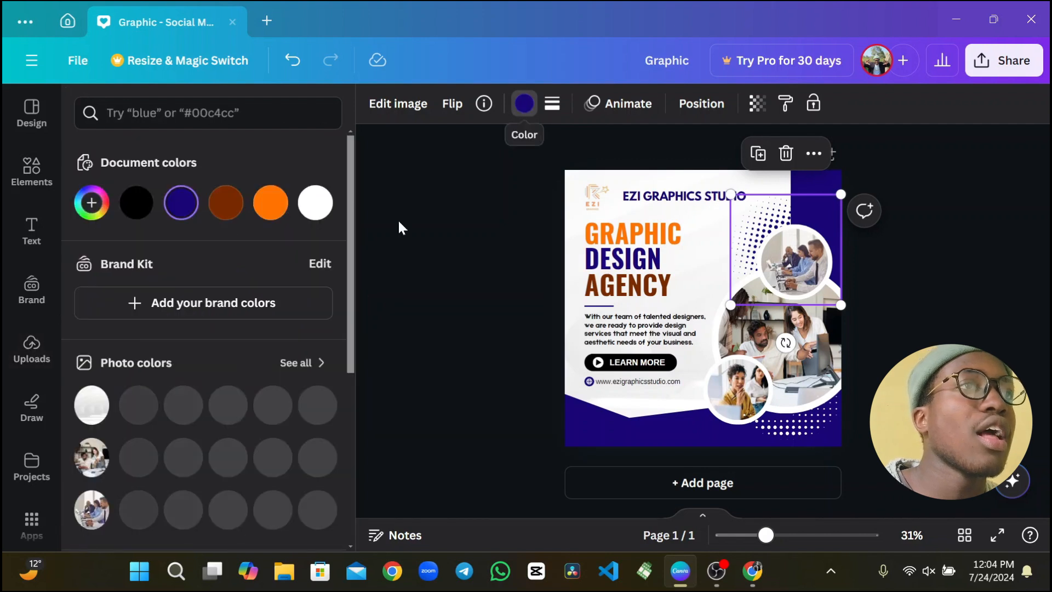
pyautogui.click(277, 207)
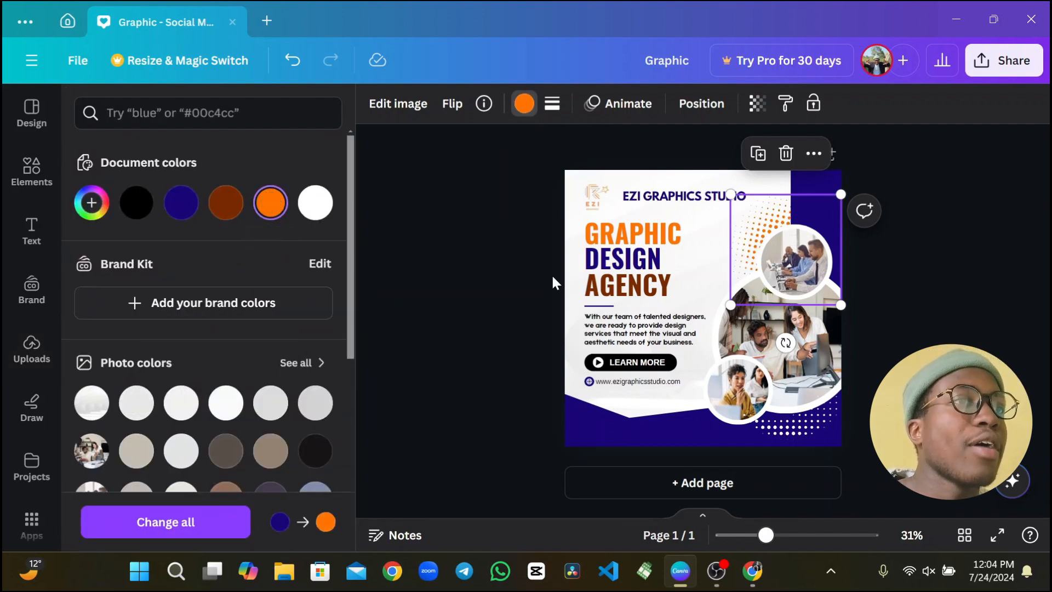
pyautogui.click(522, 265)
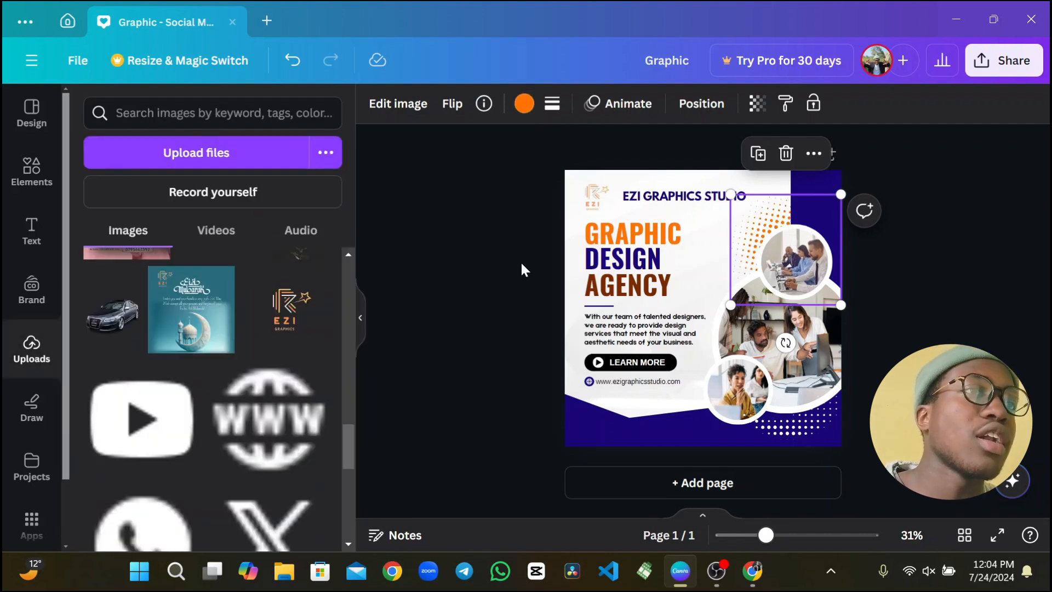
# Recolour both colours of the halftone dot pattern in the lower corner of the design to bright orange #ff7300.
pyautogui.click(790, 425)
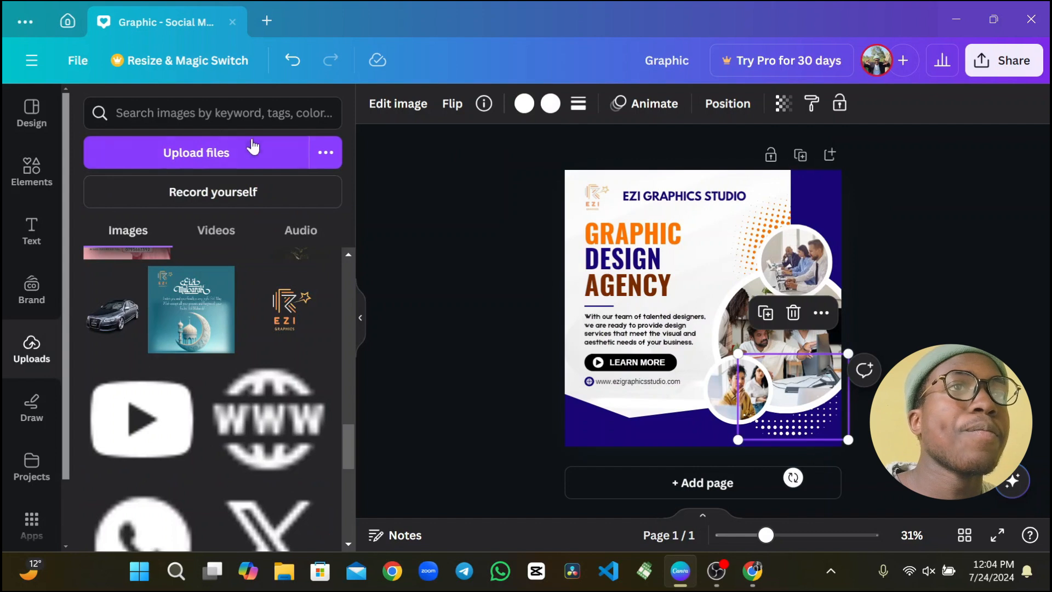
pyautogui.click(551, 103)
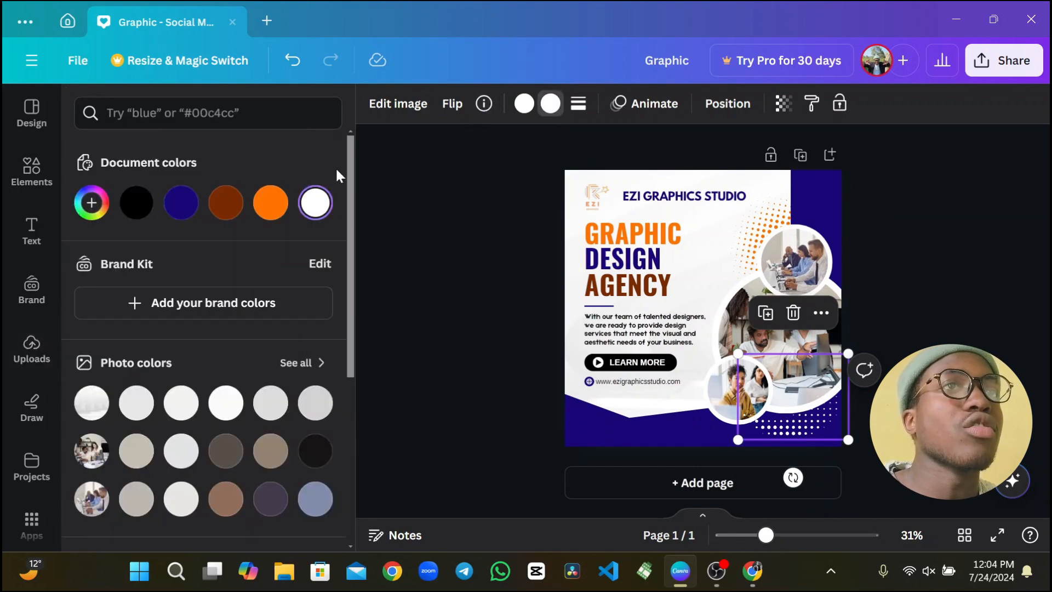
pyautogui.click(271, 212)
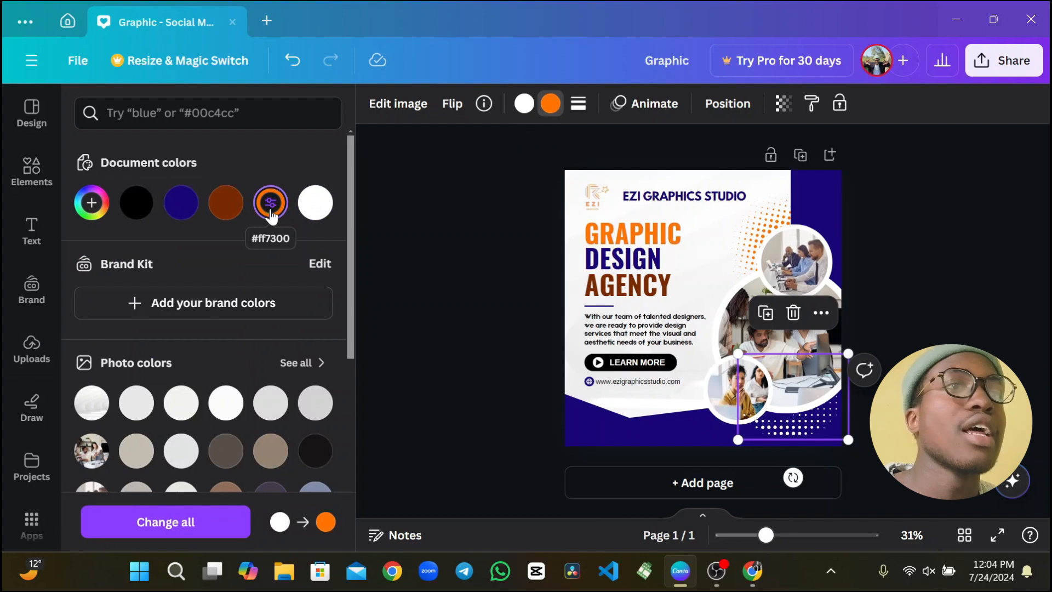
pyautogui.click(524, 103)
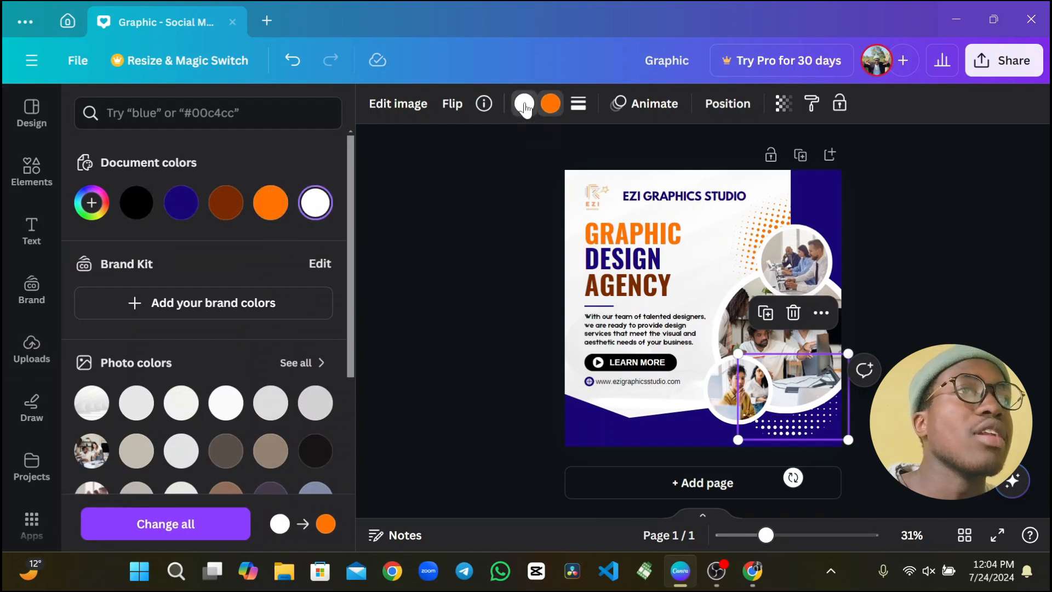
pyautogui.click(273, 211)
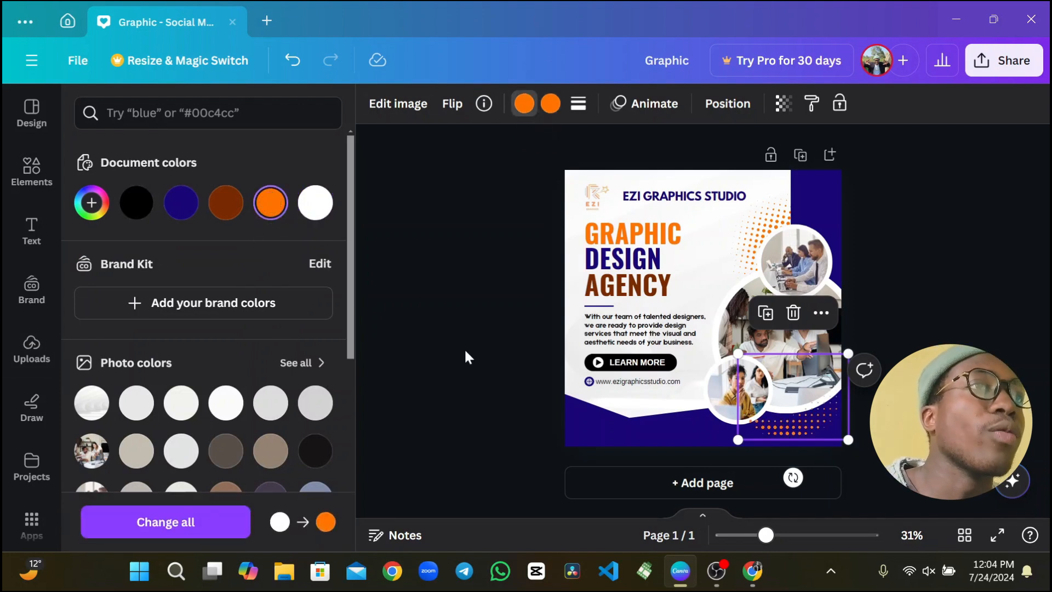
pyautogui.press('Escape')
pyautogui.press('Escape')
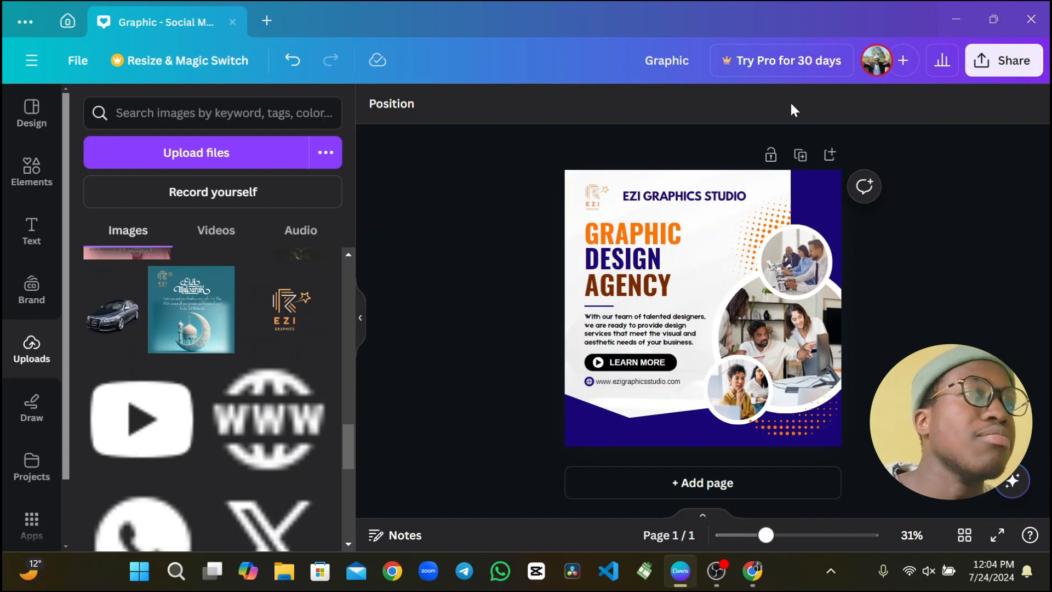
# Try bright orange #ff7300 on the angular shape along the design's bottom edge, and return it to dark blue #190676.
pyautogui.click(665, 435)
pyautogui.click(522, 104)
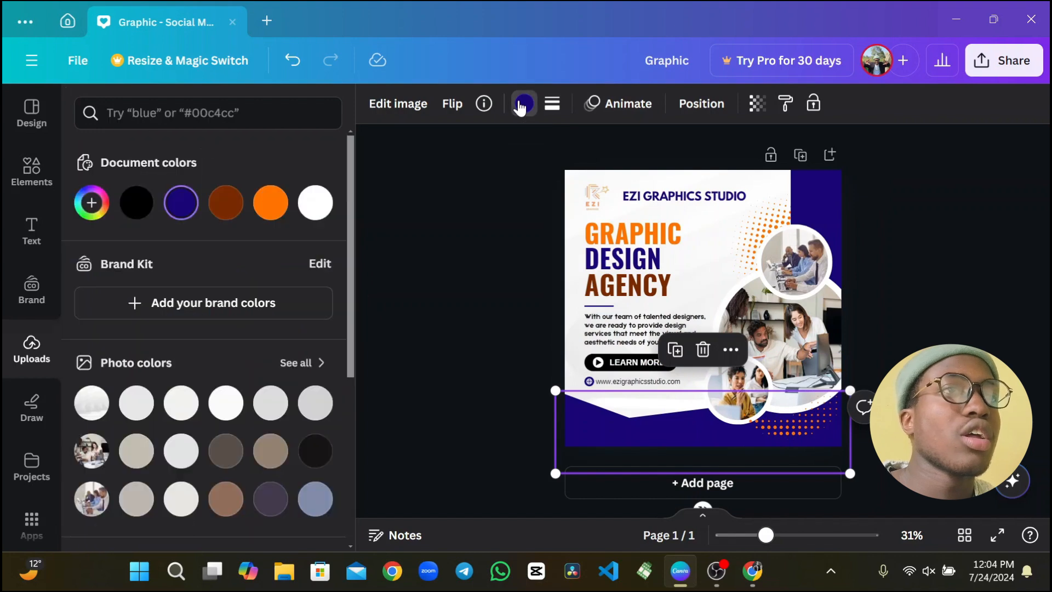
pyautogui.scroll(-5, 218, 285)
pyautogui.scroll(5, 218, 285)
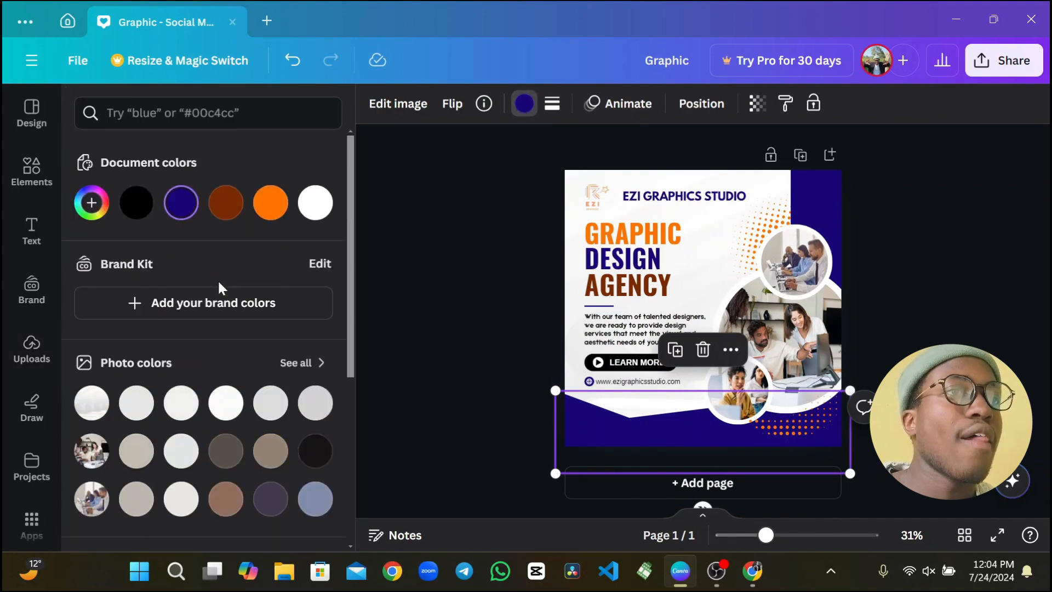
pyautogui.click(277, 213)
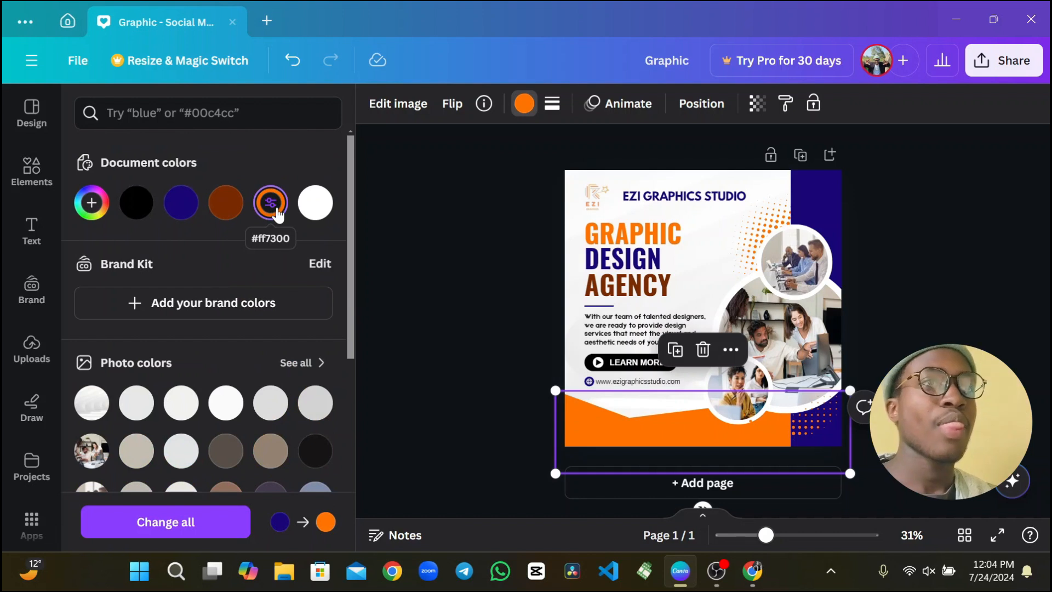
pyautogui.click(181, 203)
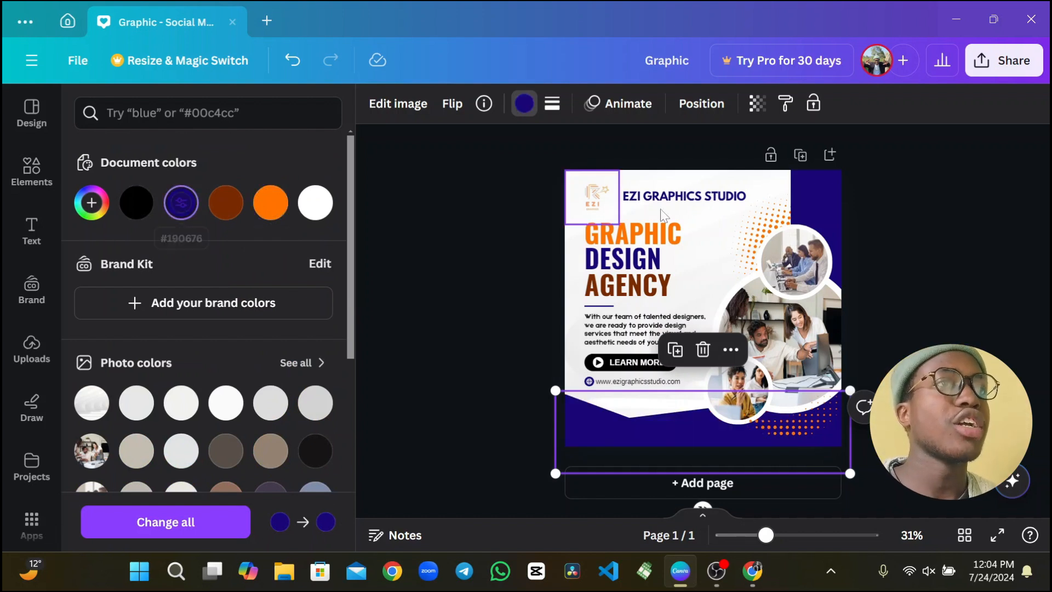
# Recolour the vertical rectangular band behind the circular photos to bright orange #ff7300.
pyautogui.click(808, 188)
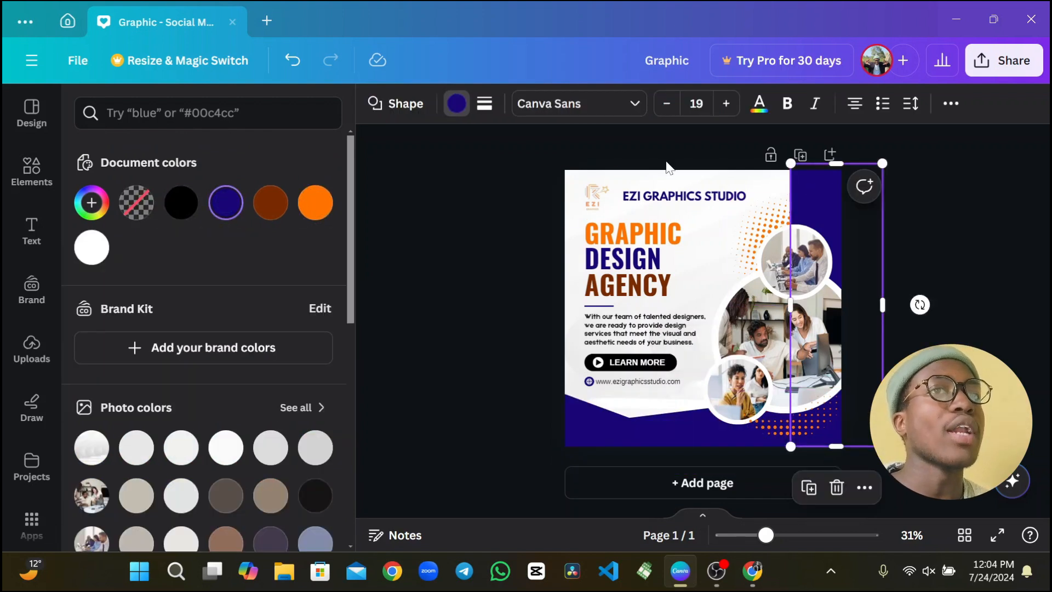
pyautogui.click(316, 208)
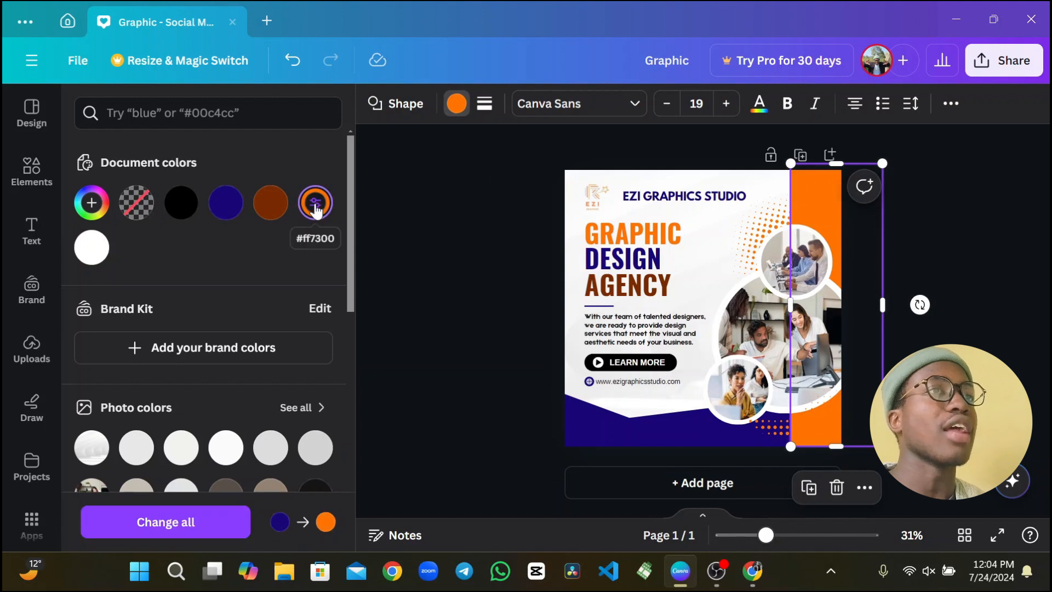
pyautogui.click(457, 288)
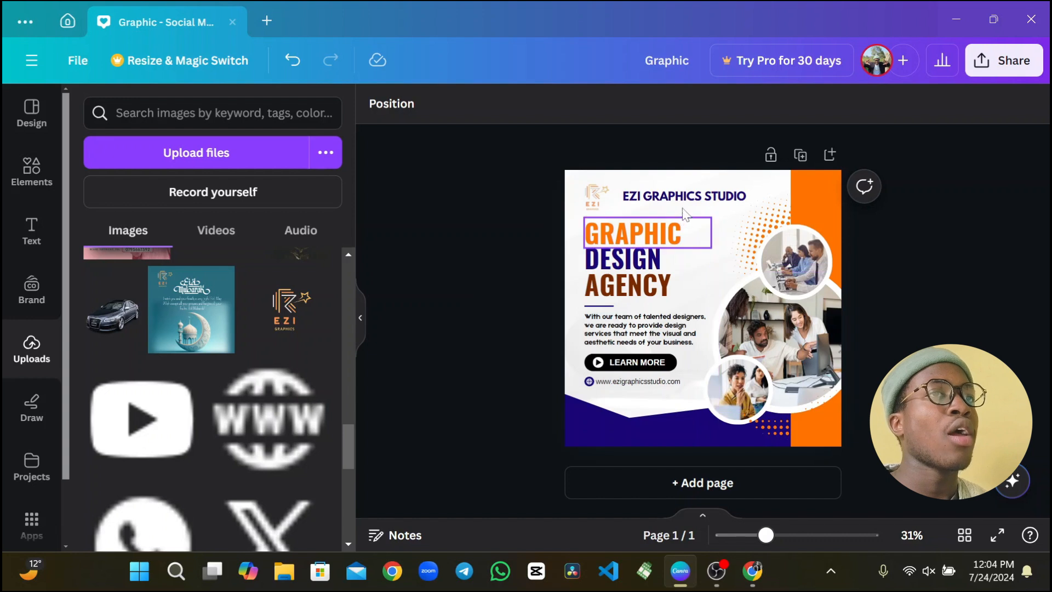
# Colour only the word GRAPHICS in the studio name EZI GRAPHICS STUDIO bright orange #ff7300.
pyautogui.click(703, 200)
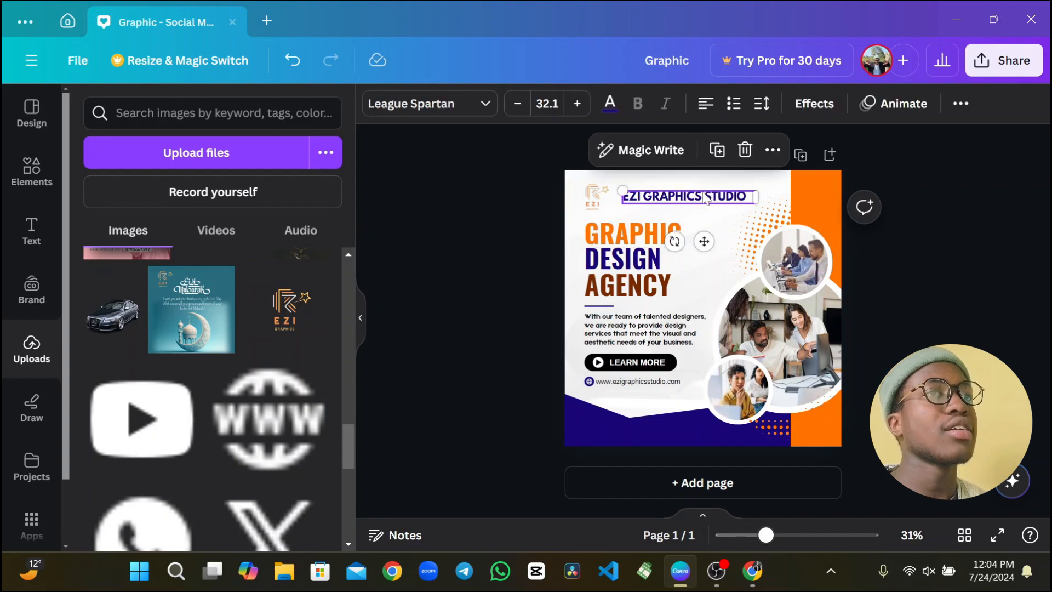
pyautogui.click(704, 199)
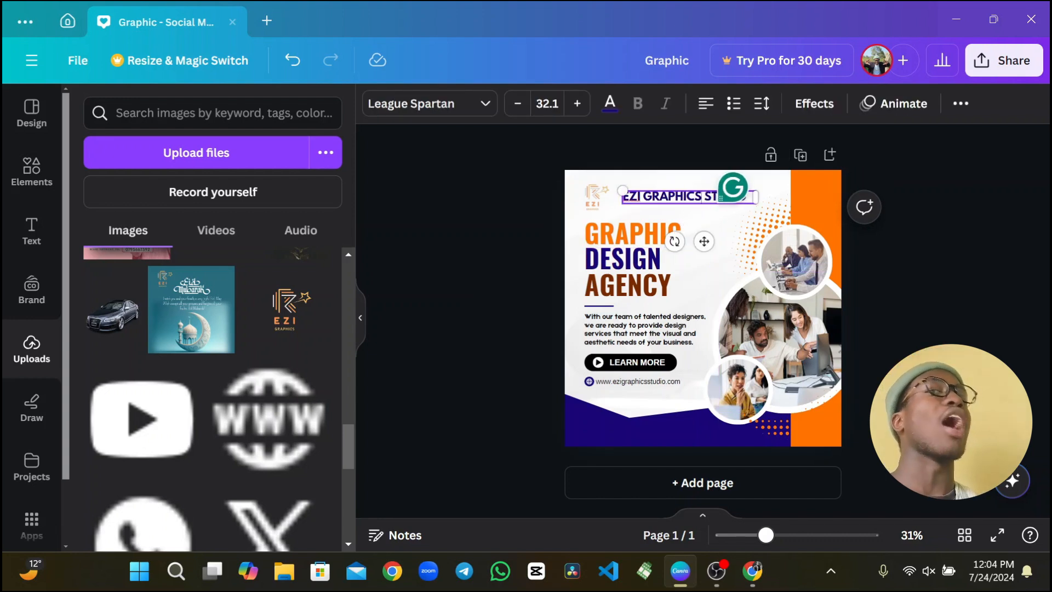
pyautogui.hotkey('shift', 'Left')
pyautogui.hotkey('shift', 'Left')
pyautogui.hotkey('shift', 'Left')
pyautogui.hotkey('shift', 'Left')
pyautogui.hotkey('shift', 'Left')
pyautogui.hotkey('shift', 'Left')
pyautogui.hotkey('shift', 'Left')
pyautogui.hotkey('shift', 'Left')
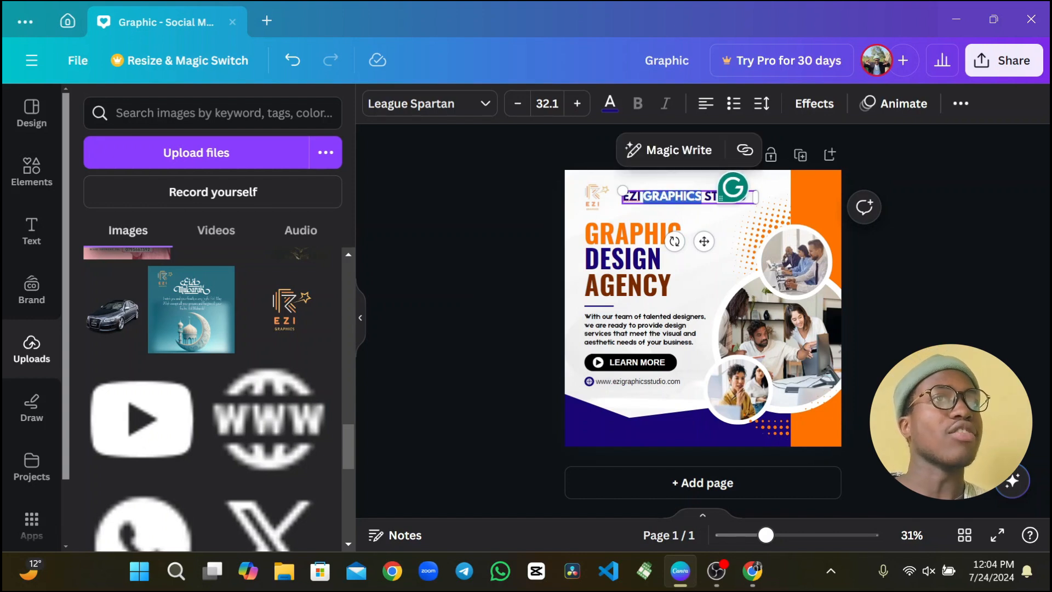
pyautogui.click(607, 112)
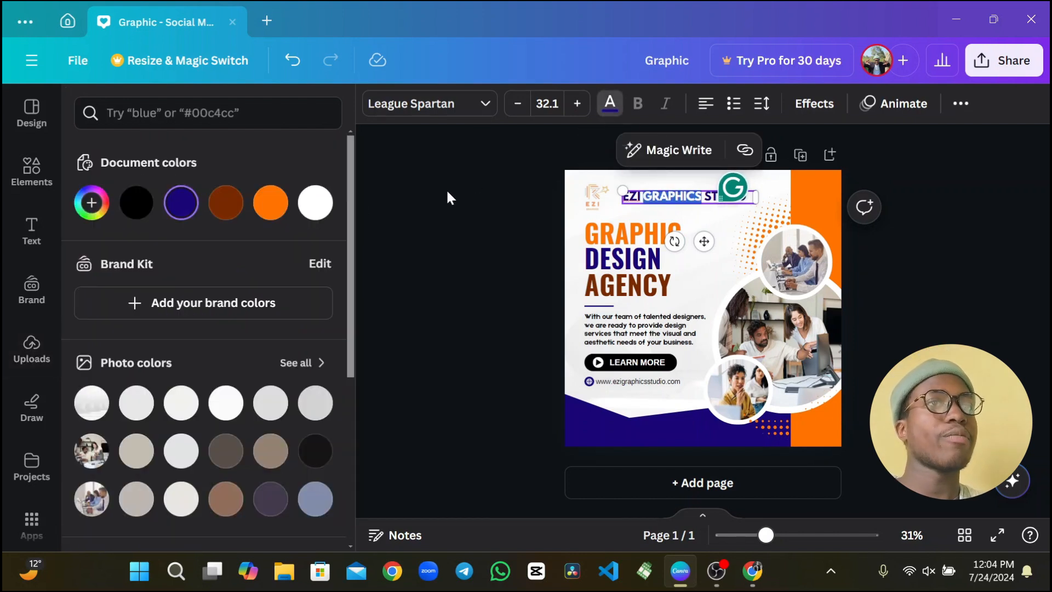
pyautogui.click(271, 202)
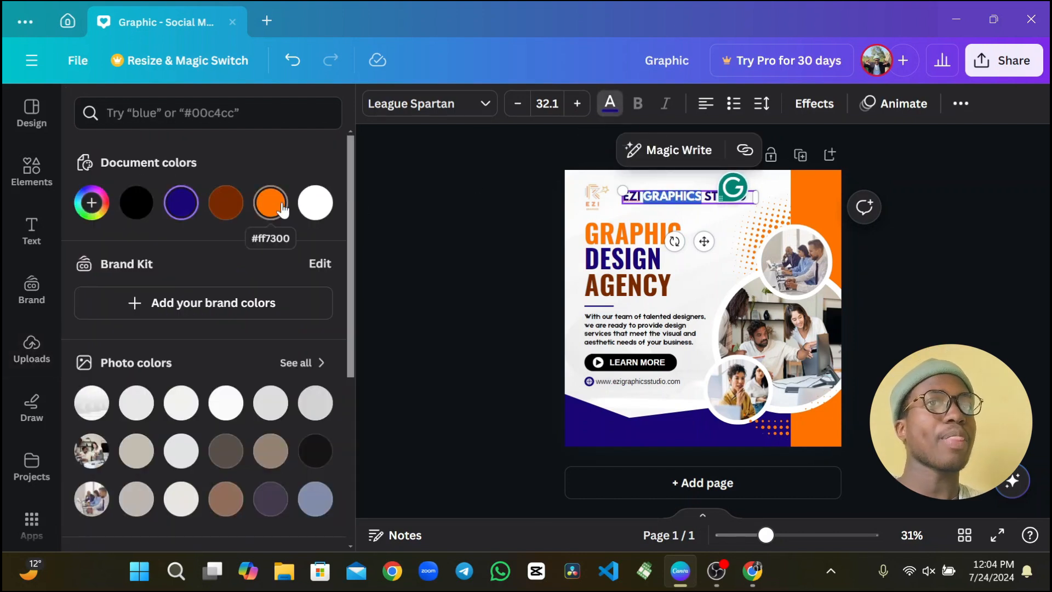
pyautogui.click(476, 271)
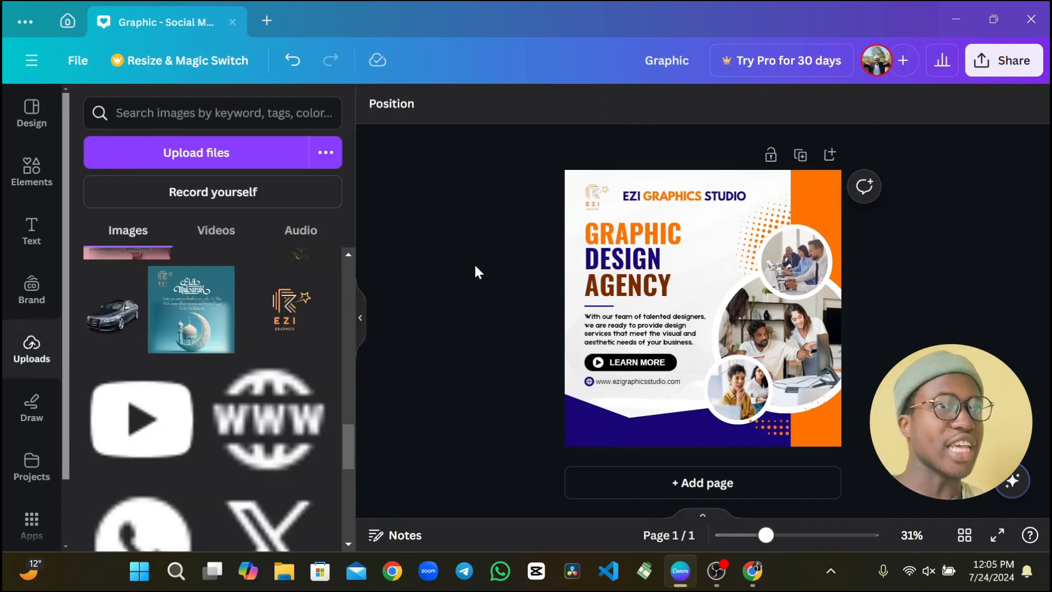
# Set both colours of the halftone dot pattern in the lower corner of the design to white.
pyautogui.click(779, 425)
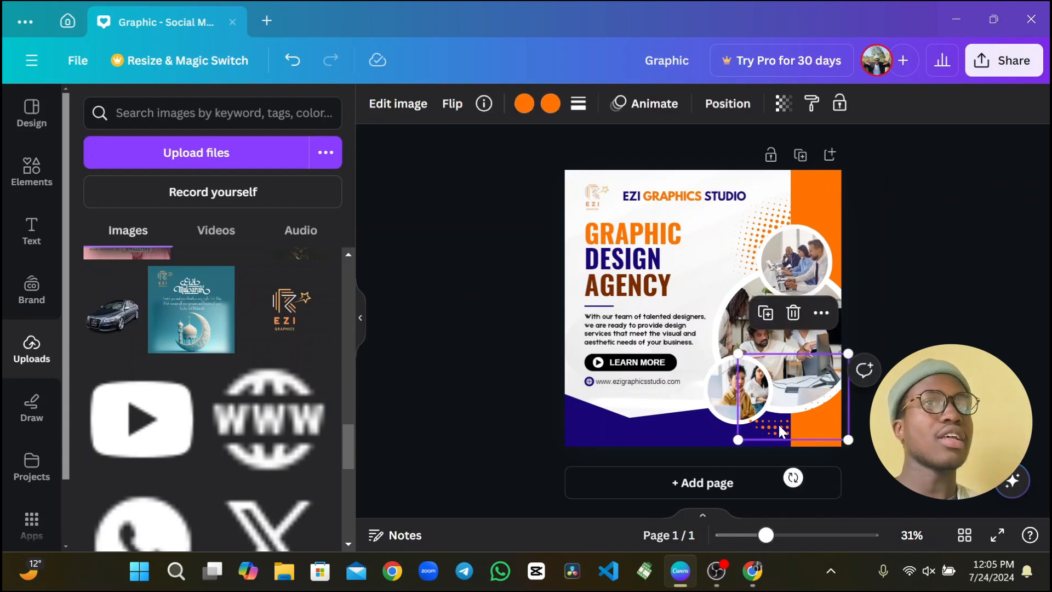
pyautogui.click(551, 103)
pyautogui.click(315, 203)
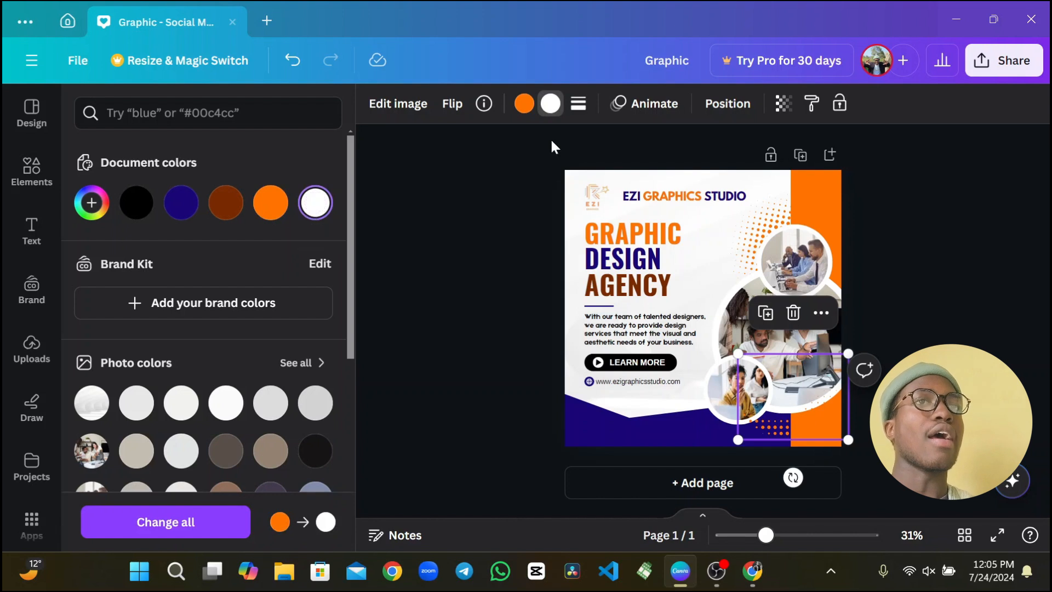
pyautogui.click(524, 104)
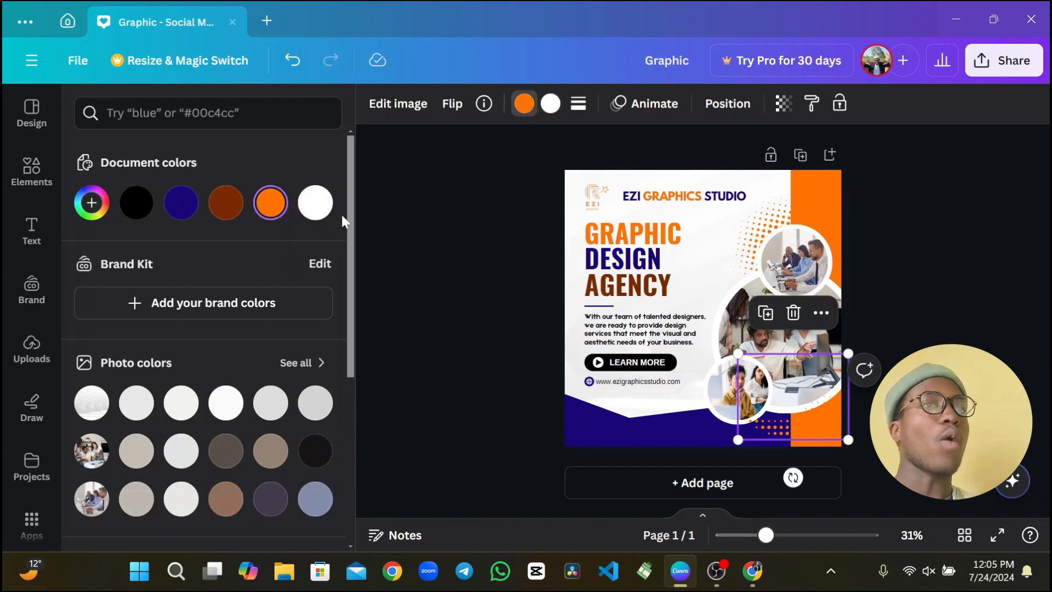
pyautogui.click(310, 211)
pyautogui.press('Escape')
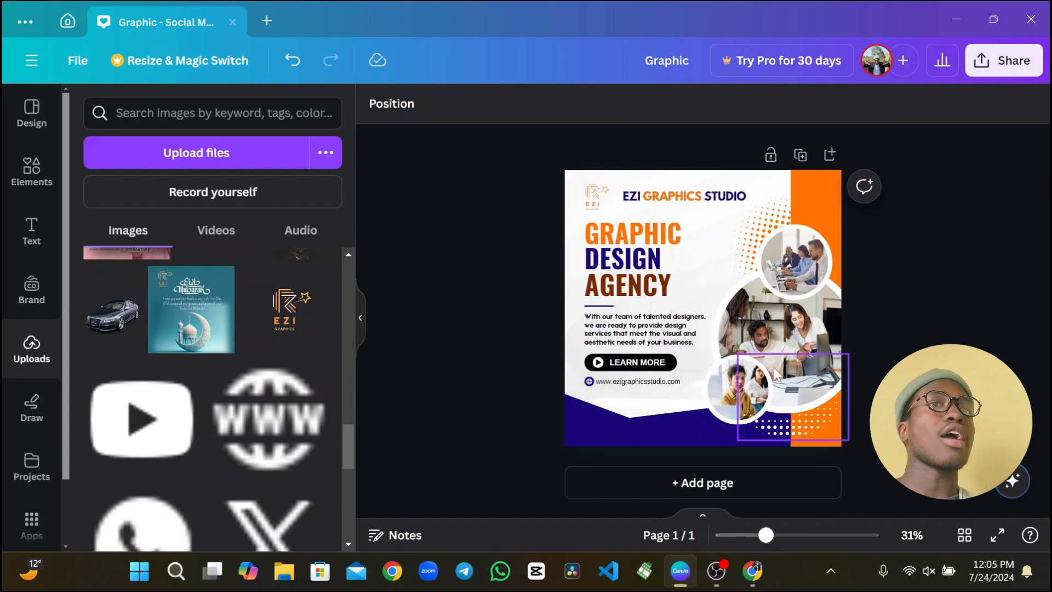
# Detach the photo from the upper circular frame and delete the detached image, leaving the frame empty.
pyautogui.click(812, 282)
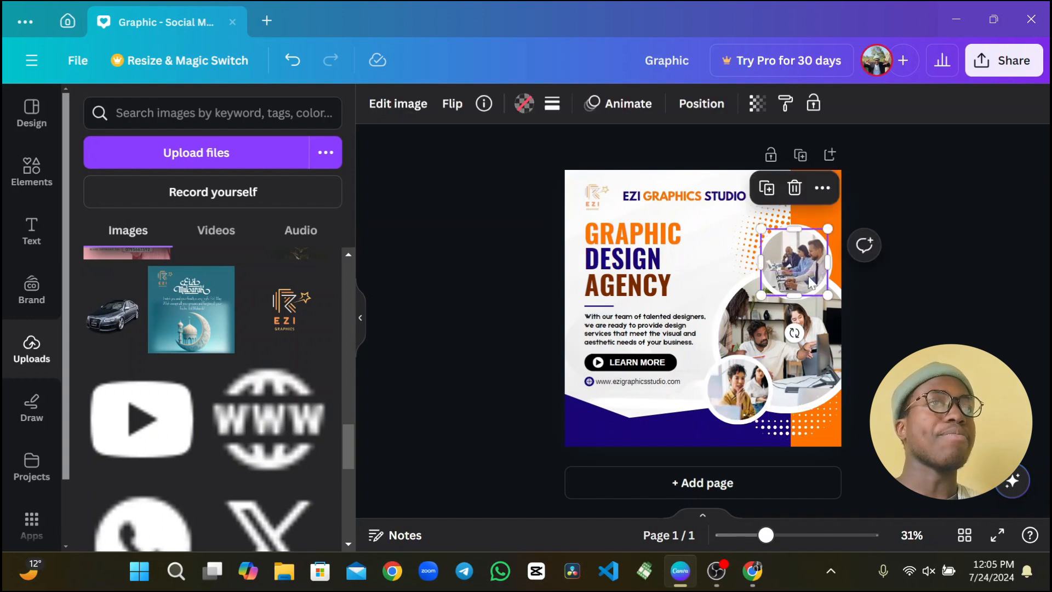
pyautogui.click(822, 188)
pyautogui.click(870, 511)
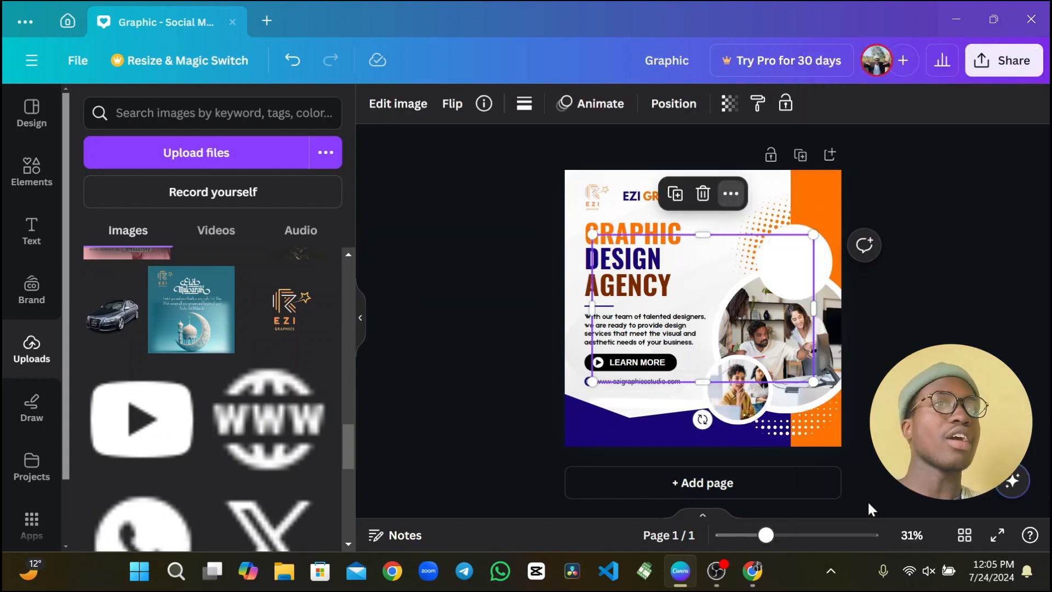
pyautogui.click(702, 193)
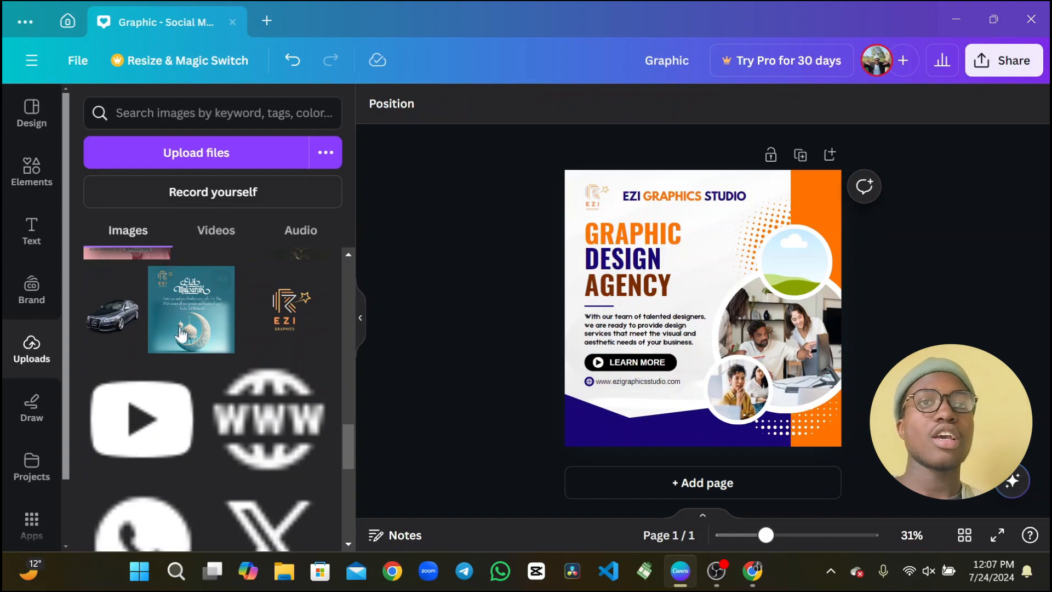
# Look through the uploaded images for a photo suited to the empty circular frame.
pyautogui.scroll(-1, 213, 341)
pyautogui.scroll(5, 214, 341)
pyautogui.scroll(2, 214, 340)
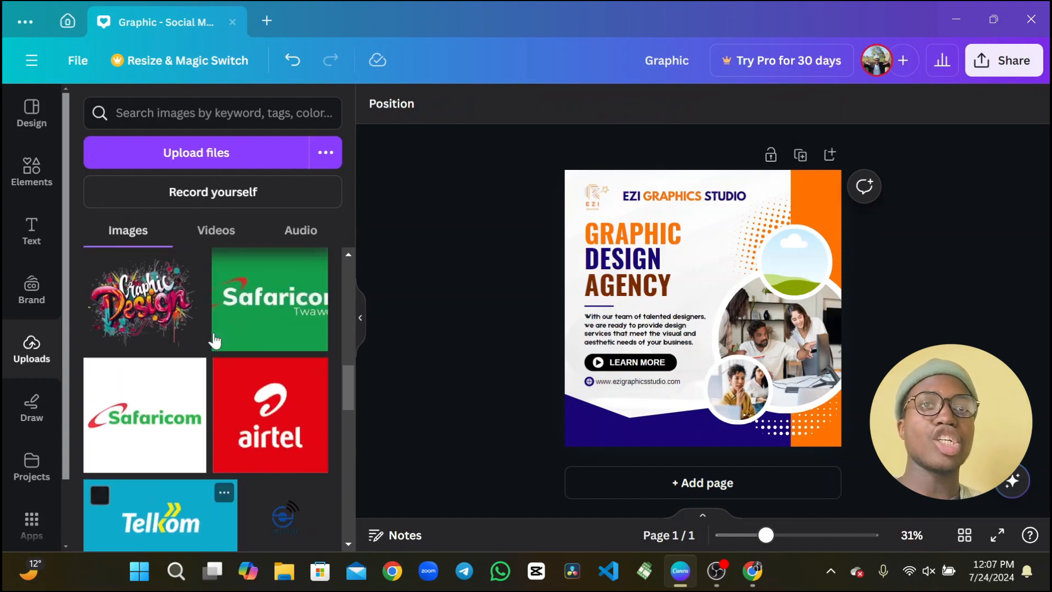
pyautogui.scroll(-10, 215, 340)
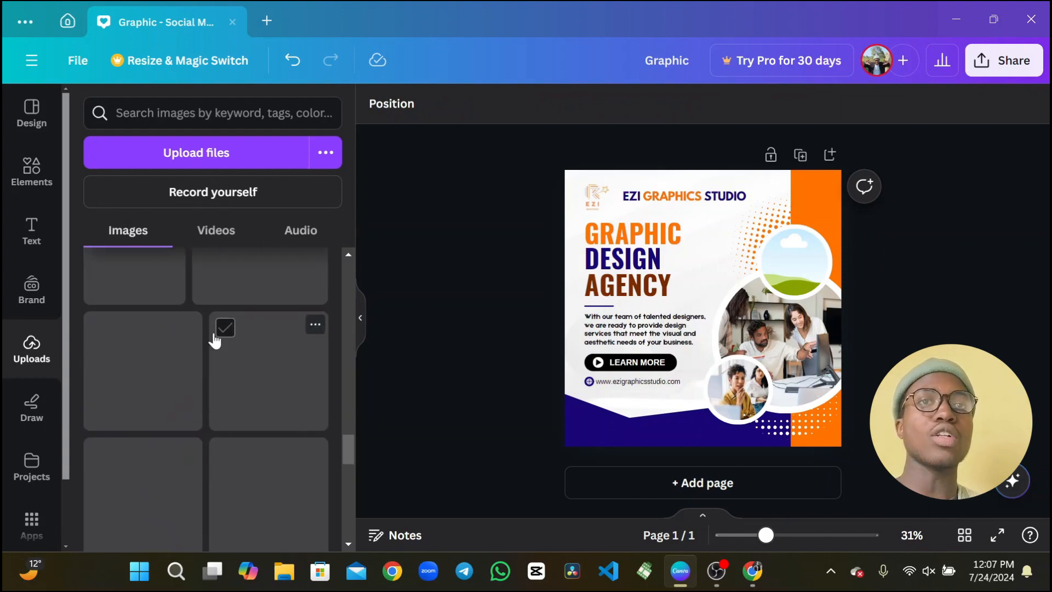
pyautogui.scroll(-3, 212, 340)
pyautogui.scroll(3, 219, 324)
pyautogui.scroll(-1, 226, 307)
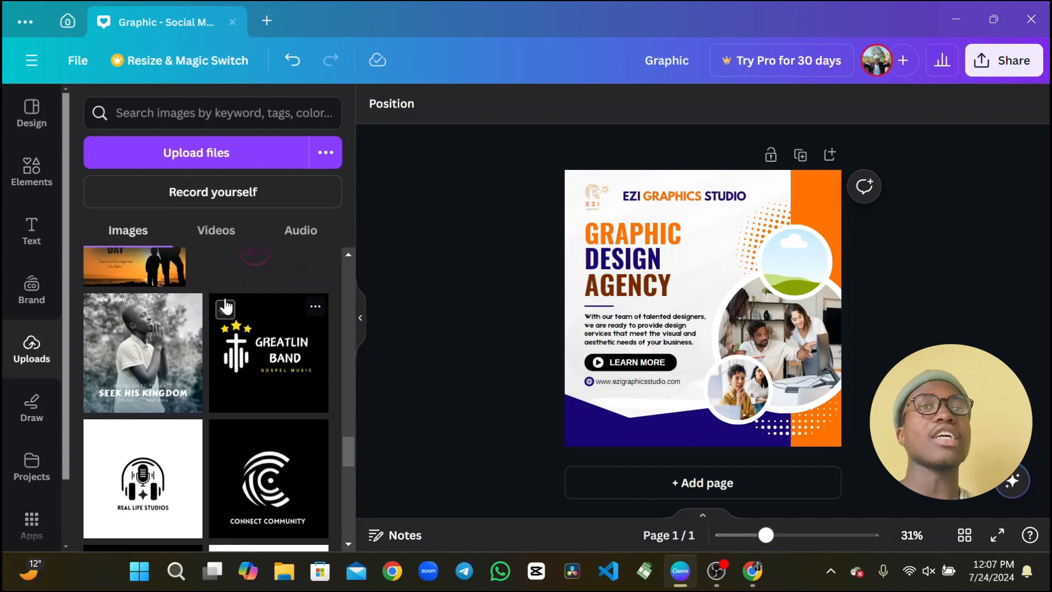
pyautogui.scroll(-4, 226, 307)
pyautogui.scroll(-3, 226, 307)
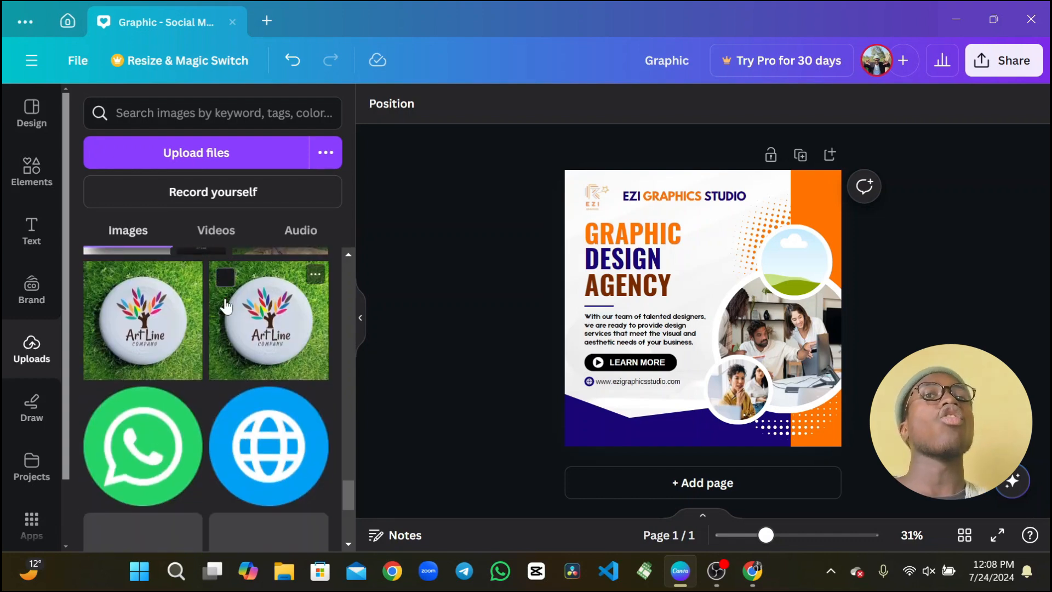
pyautogui.scroll(2, 226, 307)
pyautogui.scroll(-5, 226, 307)
pyautogui.scroll(-5, 225, 307)
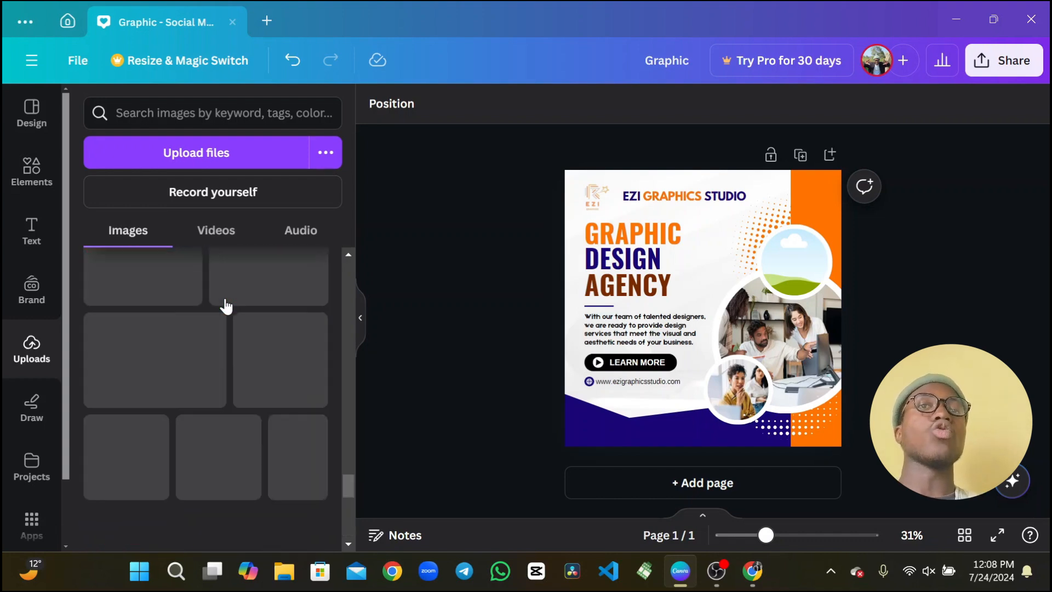
pyautogui.scroll(-5, 226, 307)
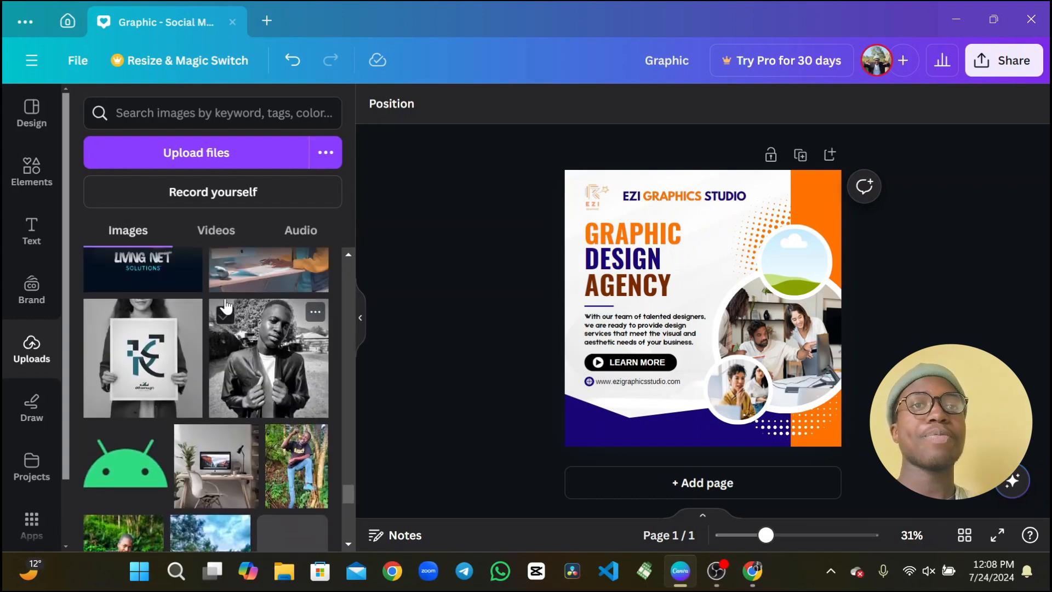
pyautogui.scroll(-5, 225, 307)
pyautogui.scroll(-5, 226, 307)
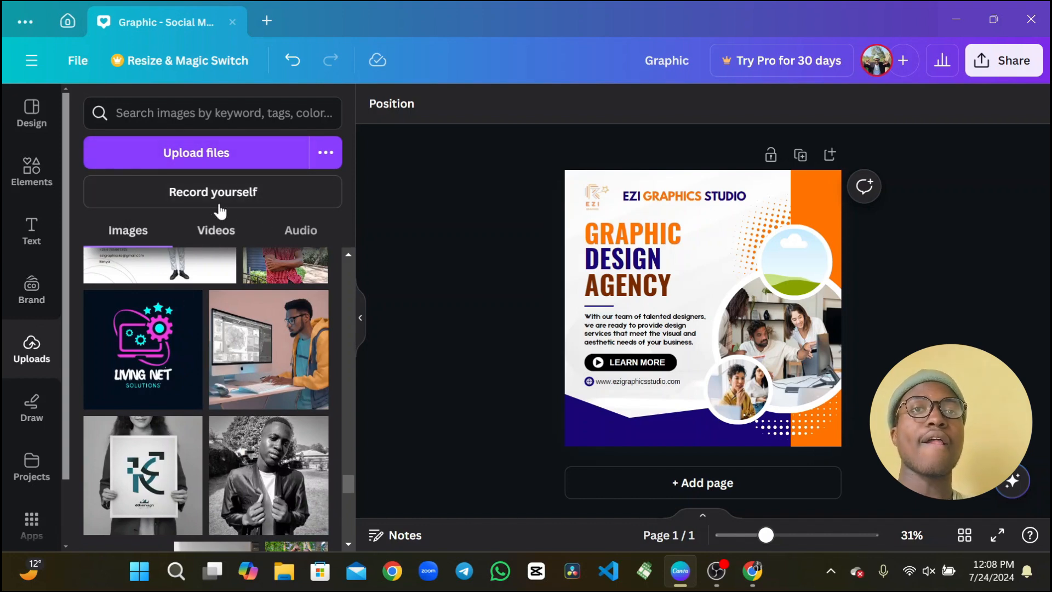
pyautogui.scroll(5, 263, 281)
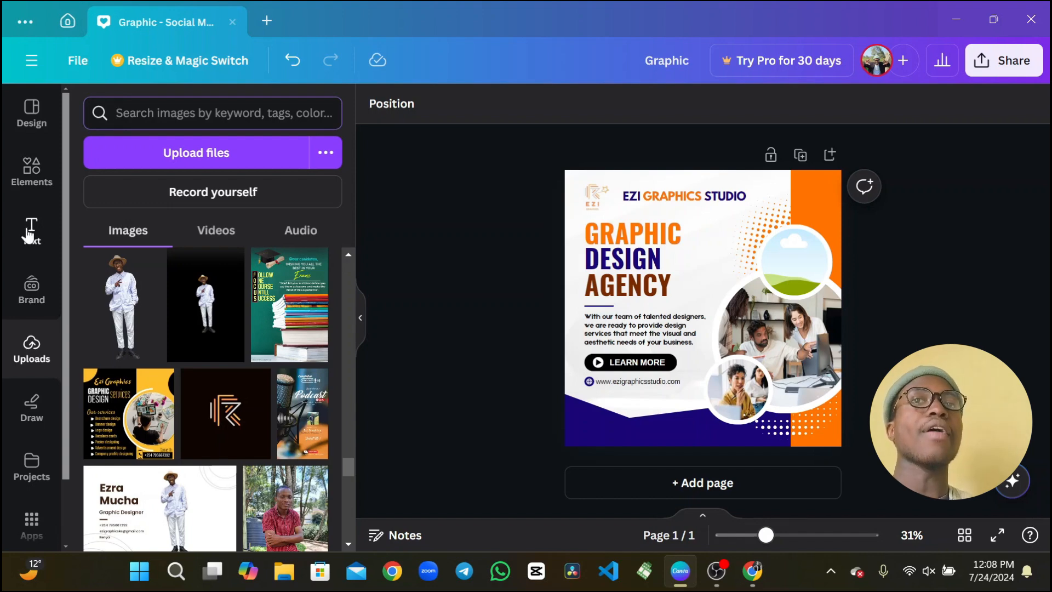
# Search the stock photos for graphic design, and refine the search to graphic designer.
pyautogui.click(31, 186)
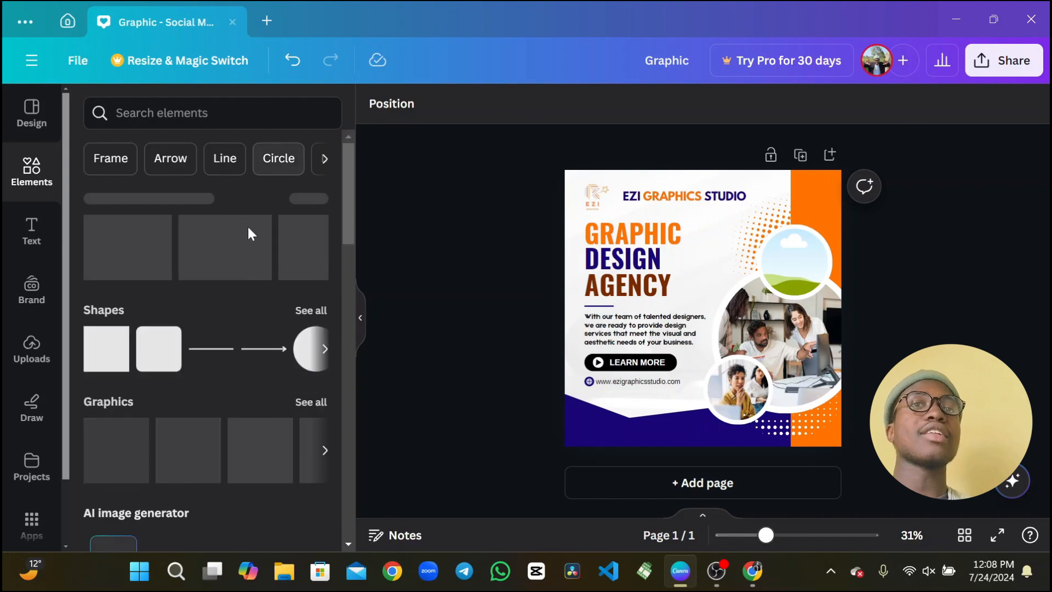
pyautogui.scroll(-5, 222, 318)
pyautogui.scroll(1, 222, 318)
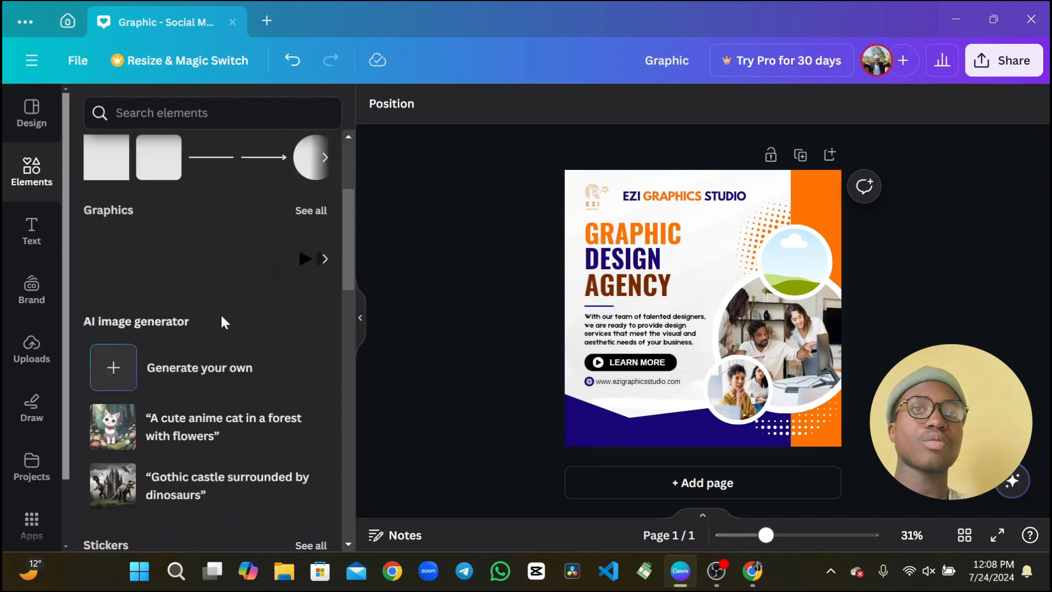
pyautogui.scroll(-8, 222, 320)
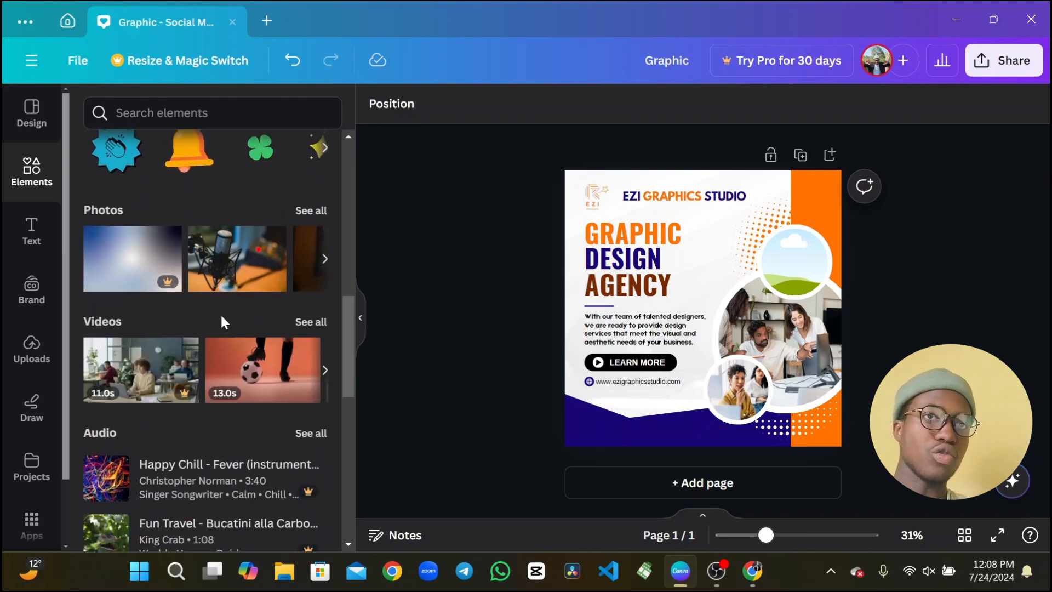
pyautogui.click(323, 212)
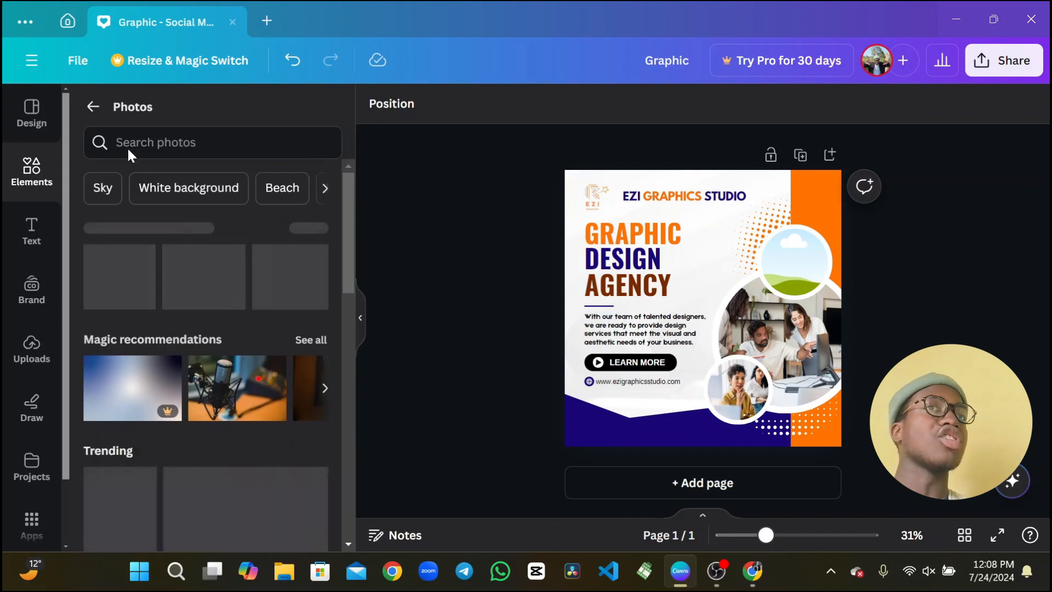
pyautogui.click(124, 144)
pyautogui.write('gra')
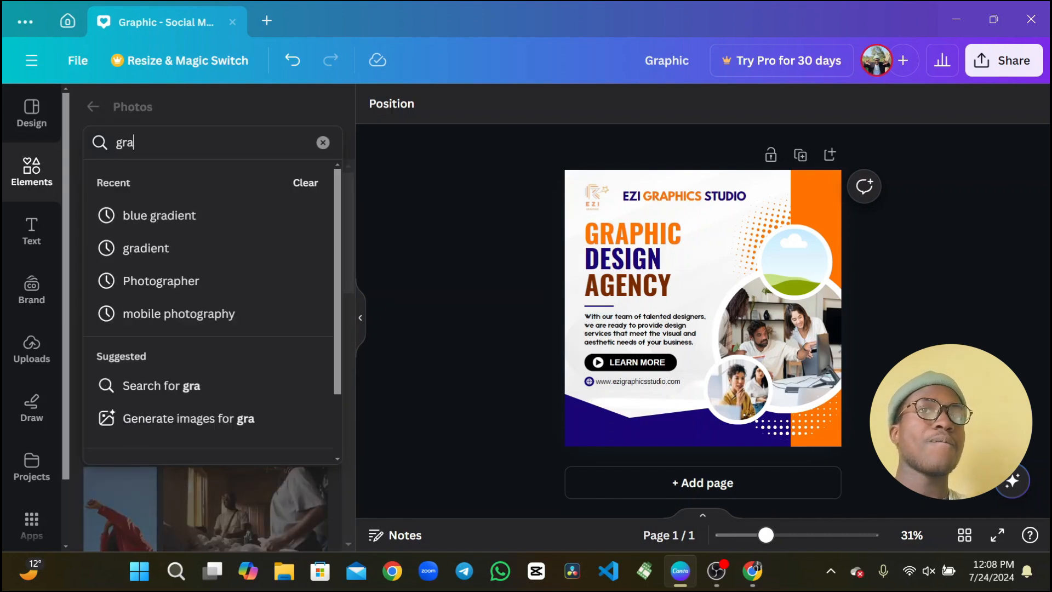
pyautogui.write('ph')
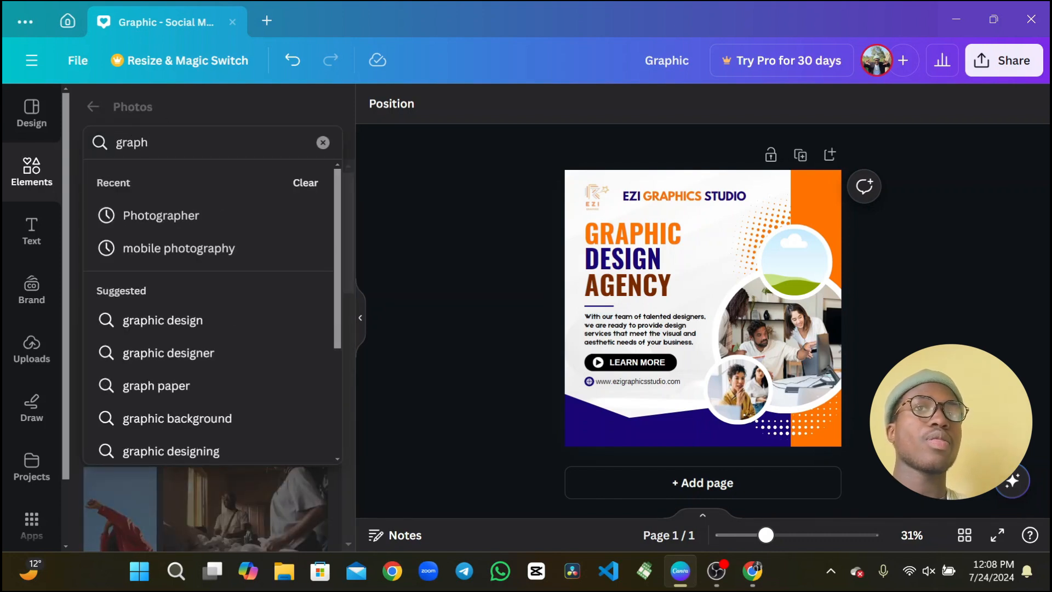
pyautogui.click(155, 320)
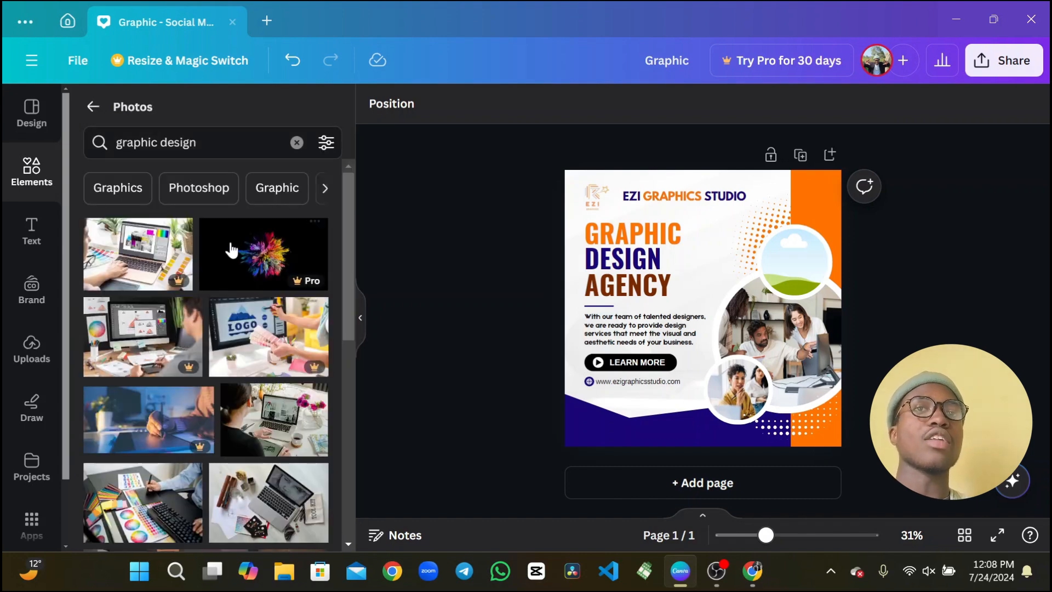
pyautogui.click(197, 143)
pyautogui.write('er')
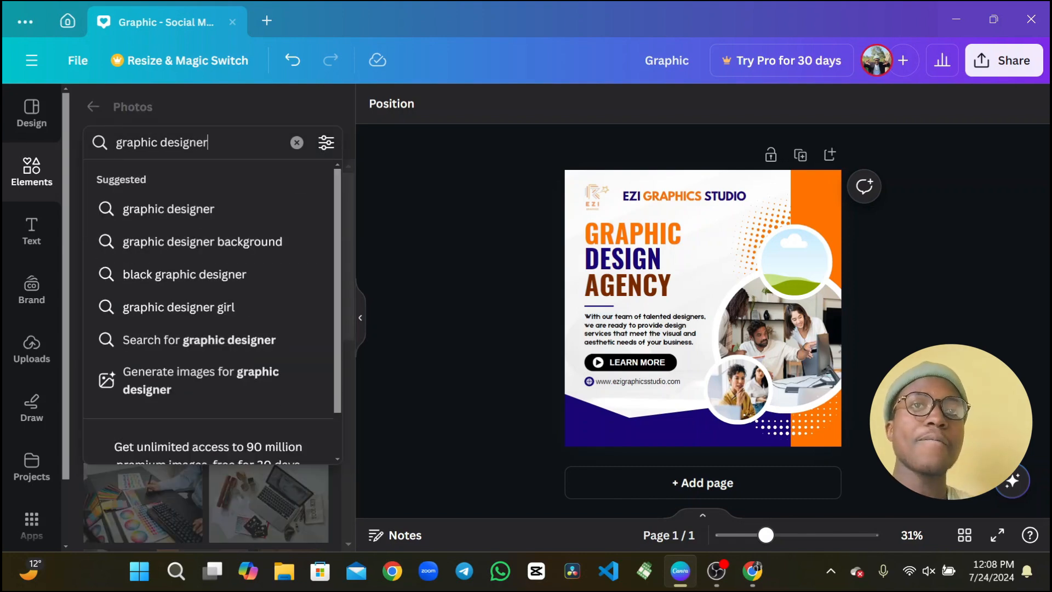
pyautogui.press('Return')
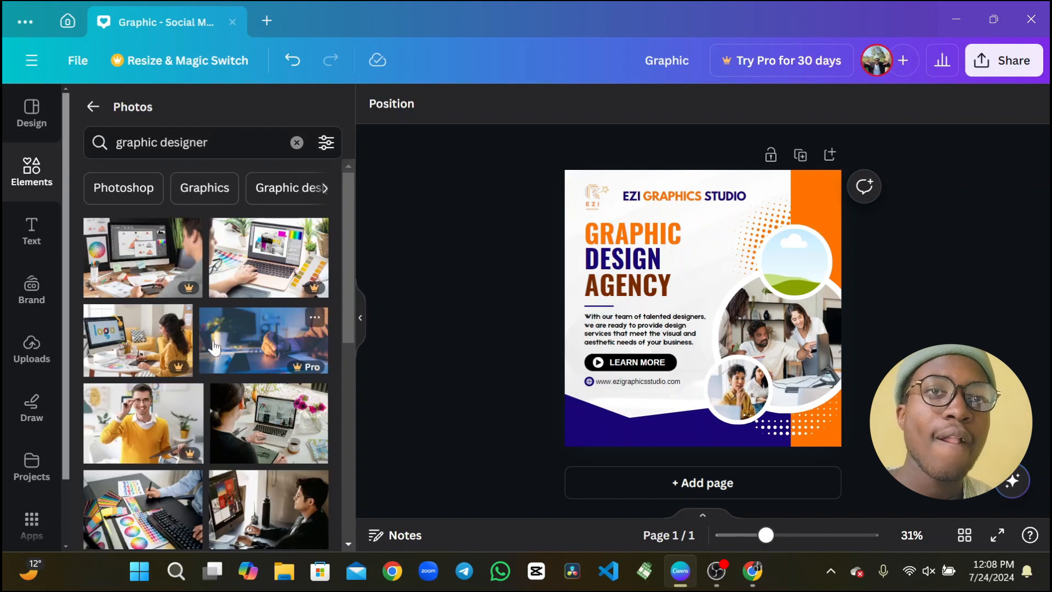
# Insert the photo of the smiling woman working at a white laptop and place it in the empty upper circular frame.
pyautogui.scroll(-5, 214, 346)
pyautogui.scroll(-5, 214, 346)
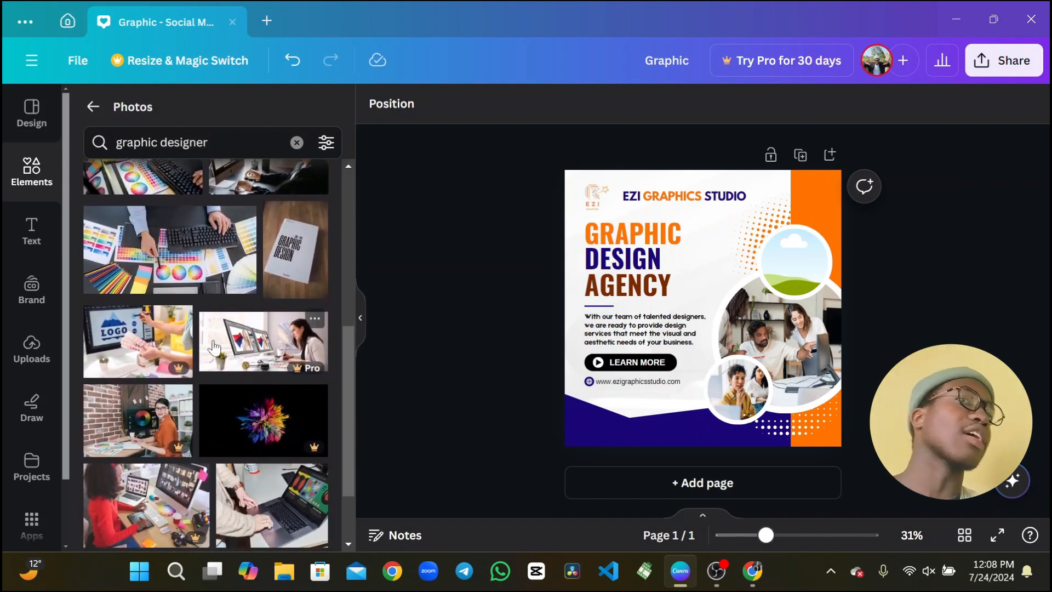
pyautogui.scroll(-4, 214, 346)
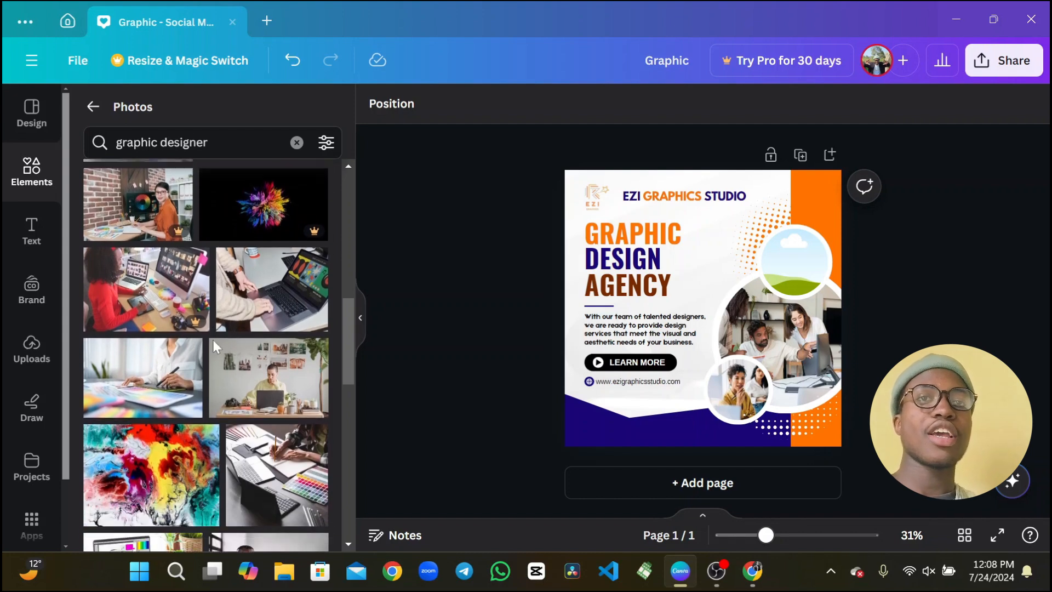
pyautogui.scroll(-5, 213, 347)
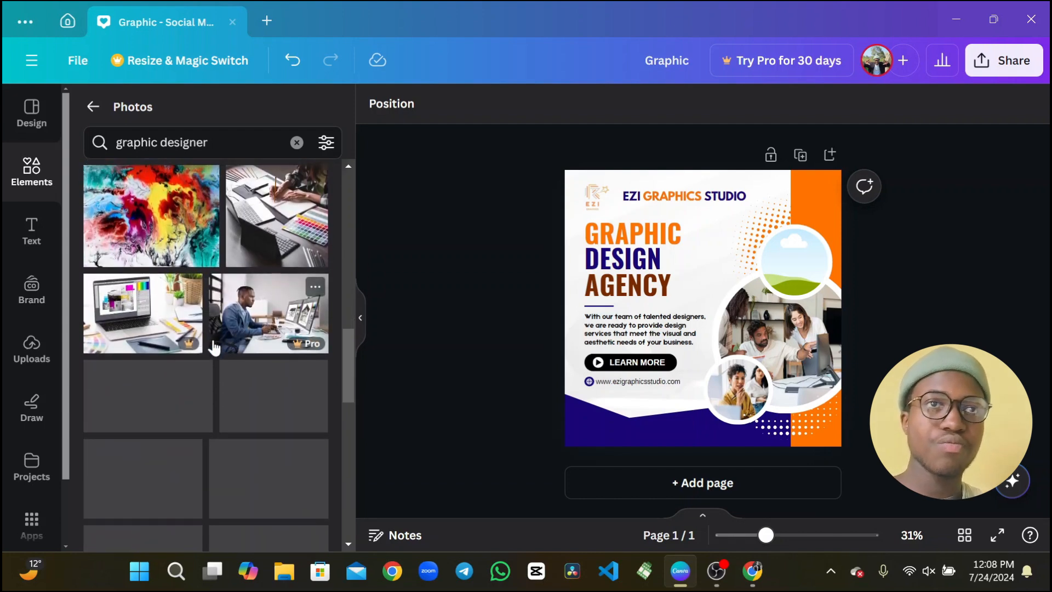
pyautogui.scroll(-3, 214, 346)
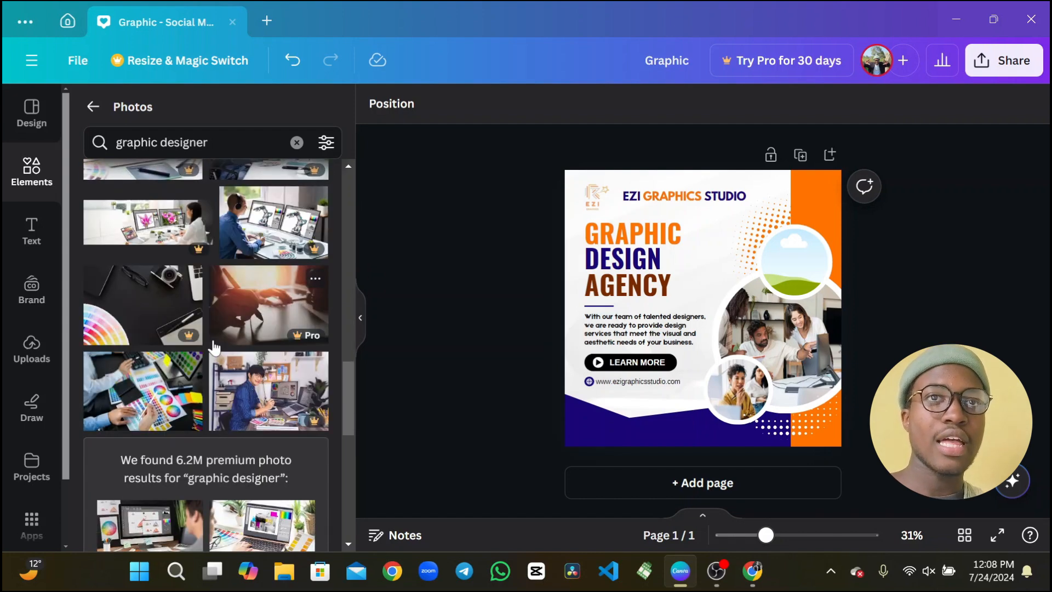
pyautogui.scroll(-9, 214, 347)
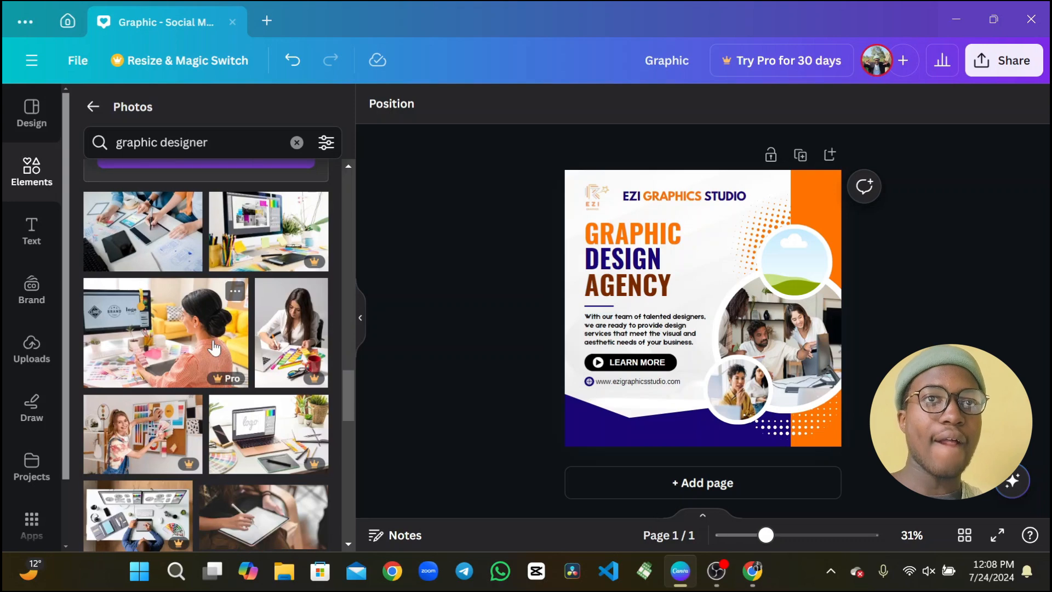
pyautogui.scroll(-3, 285, 345)
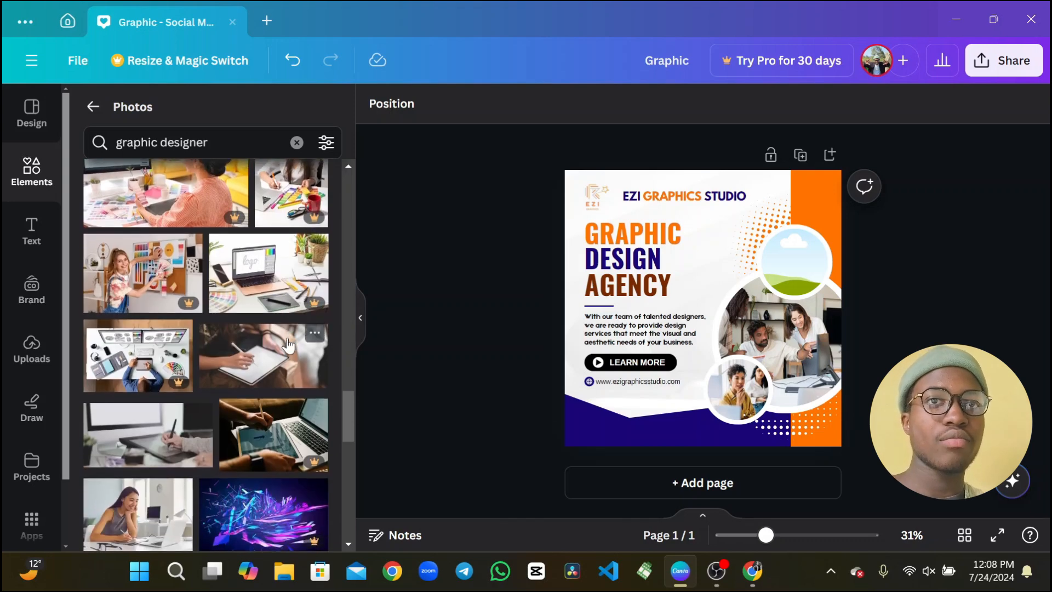
pyautogui.scroll(-3, 289, 346)
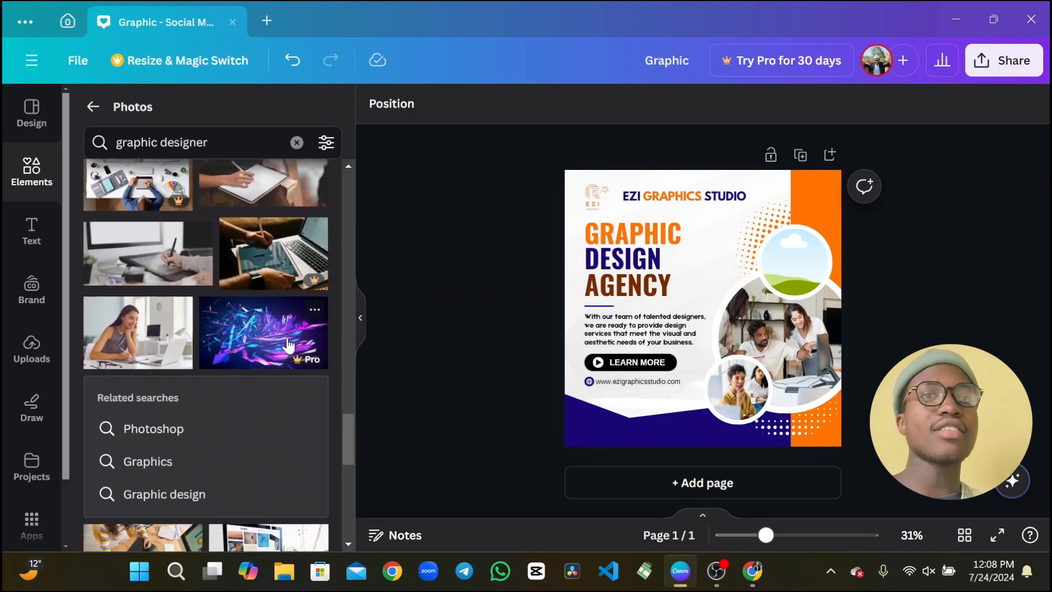
pyautogui.scroll(1, 289, 345)
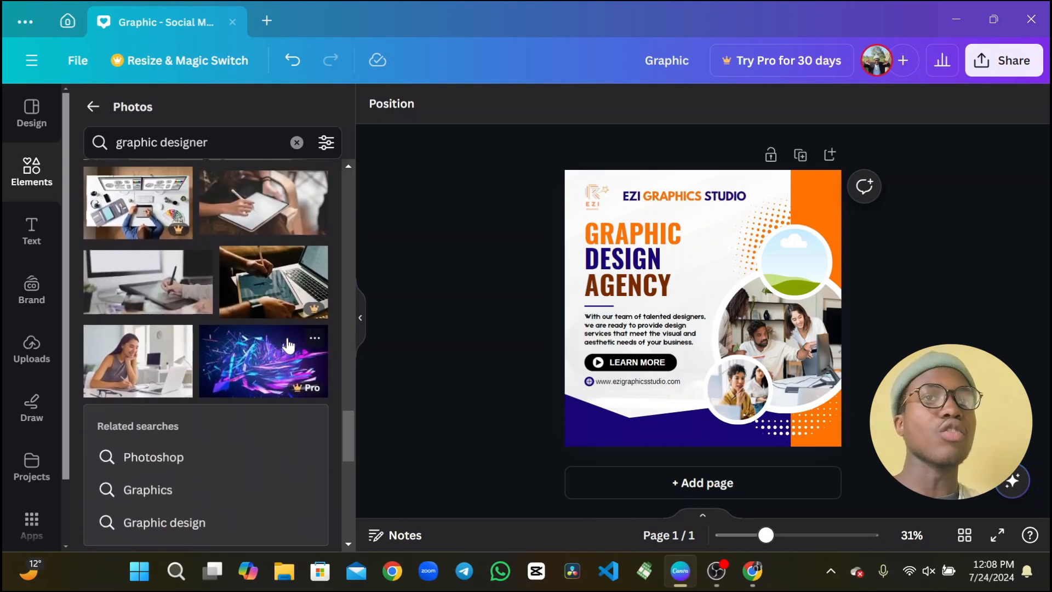
pyautogui.click(148, 387)
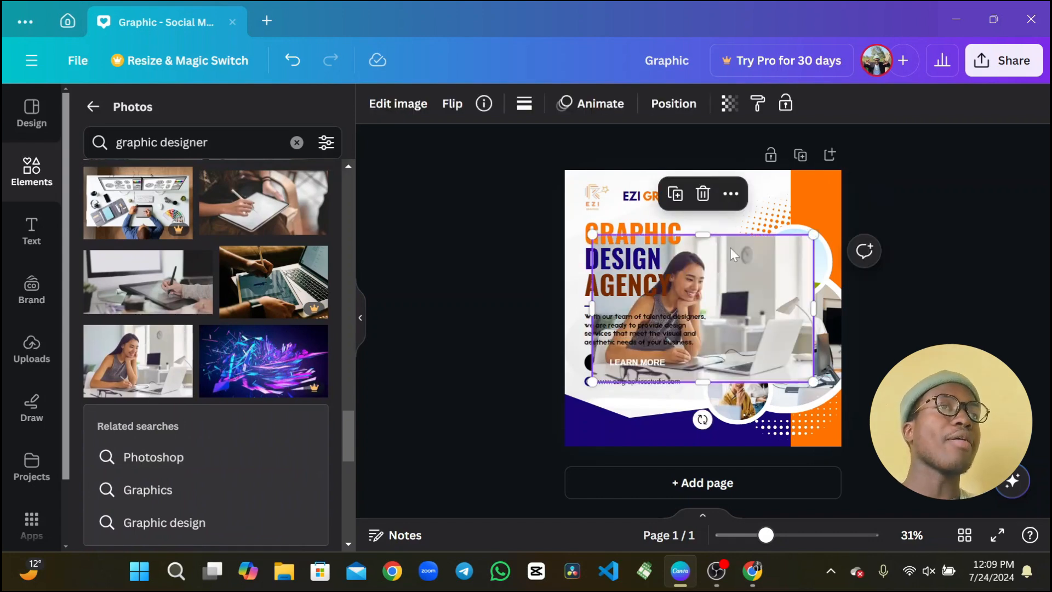
pyautogui.moveTo(733, 254); pyautogui.dragTo(793, 246)
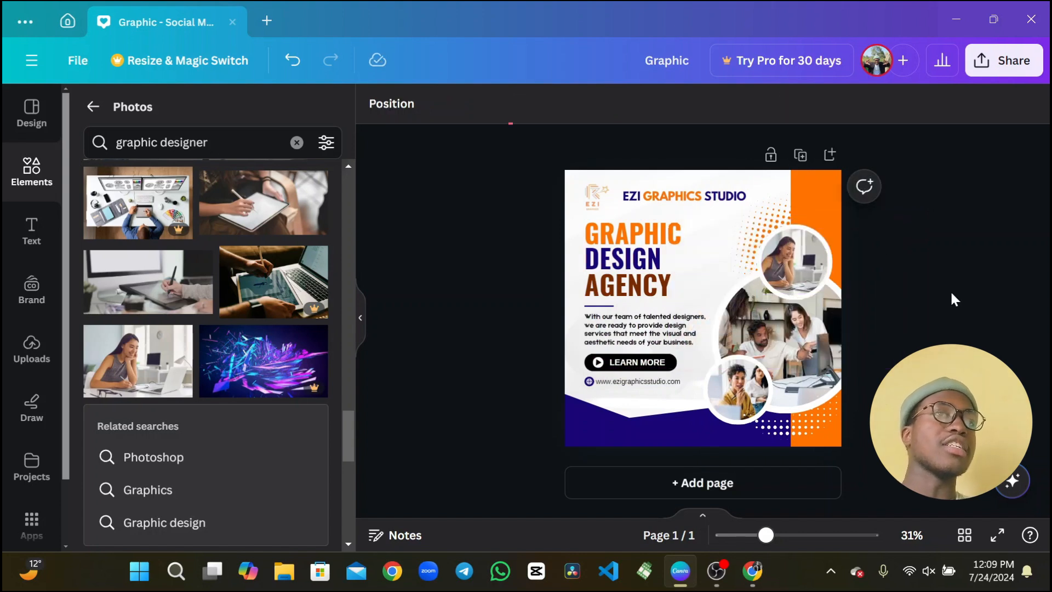
# Search the stock photos for graphic design and add the photo of a hand over colour swatches beside a black keyboard.
pyautogui.click(771, 343)
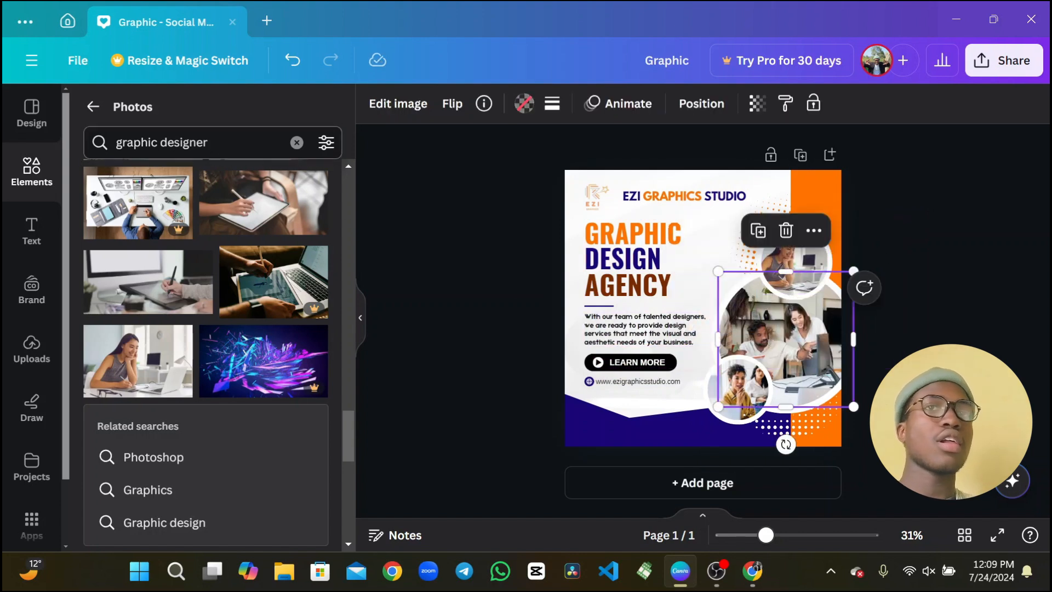
pyautogui.click(230, 142)
pyautogui.press('BackSpace')
pyautogui.press('BackSpace')
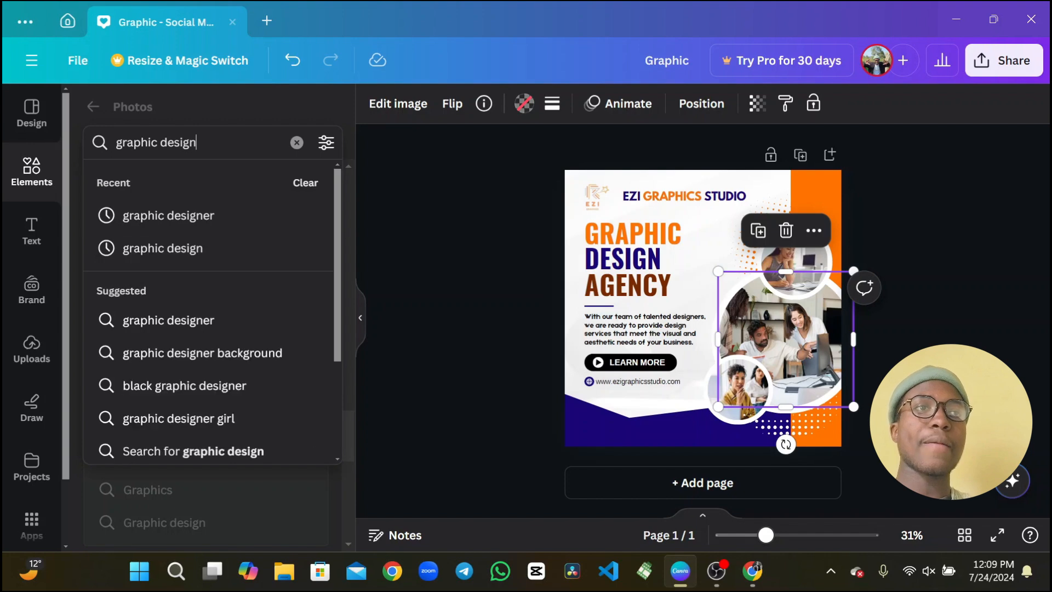
pyautogui.press('Return')
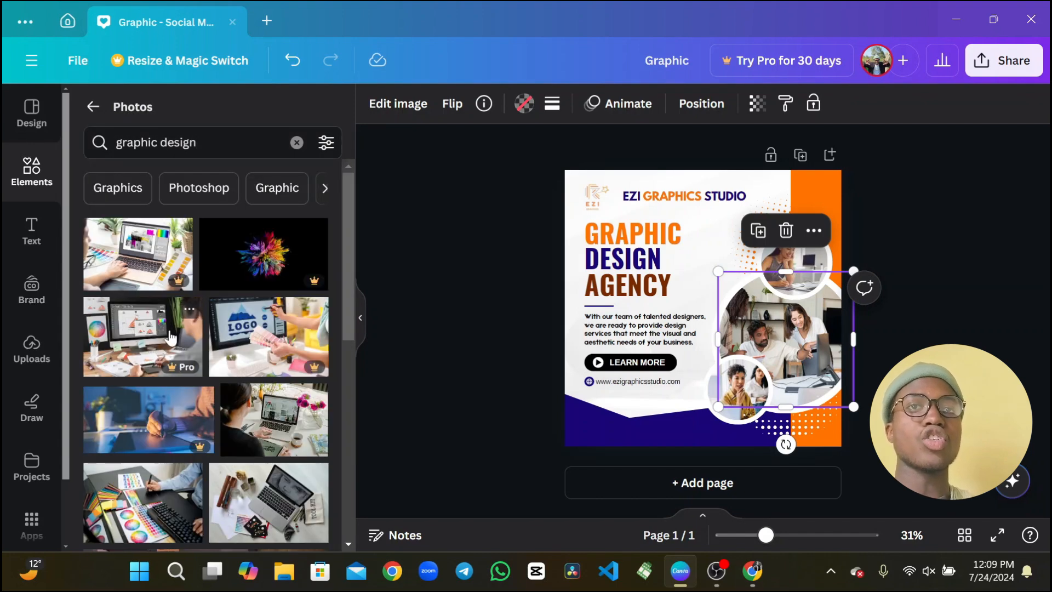
pyautogui.scroll(-3, 174, 339)
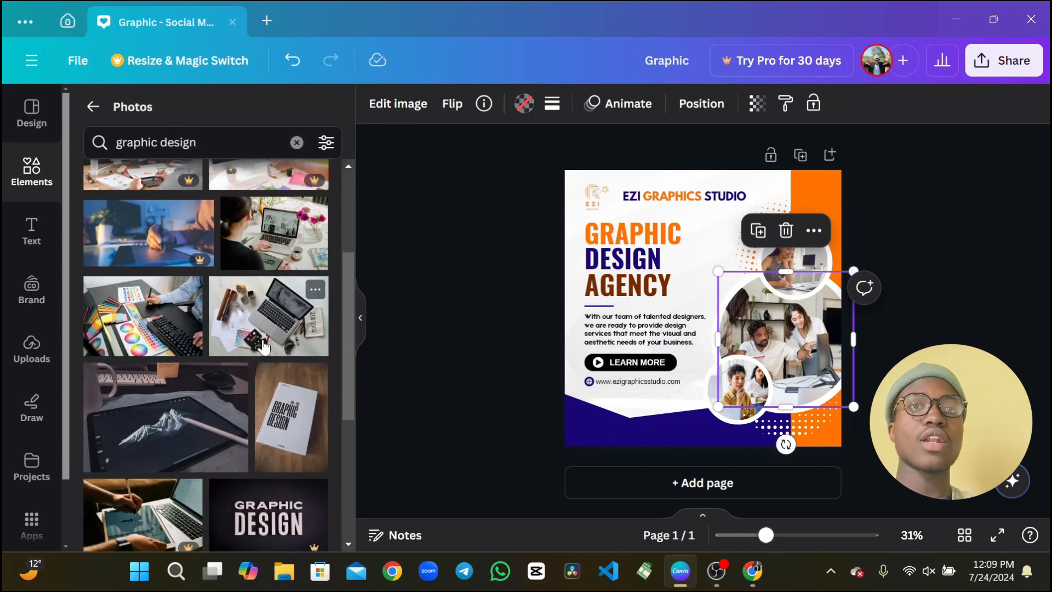
pyautogui.scroll(-1, 272, 348)
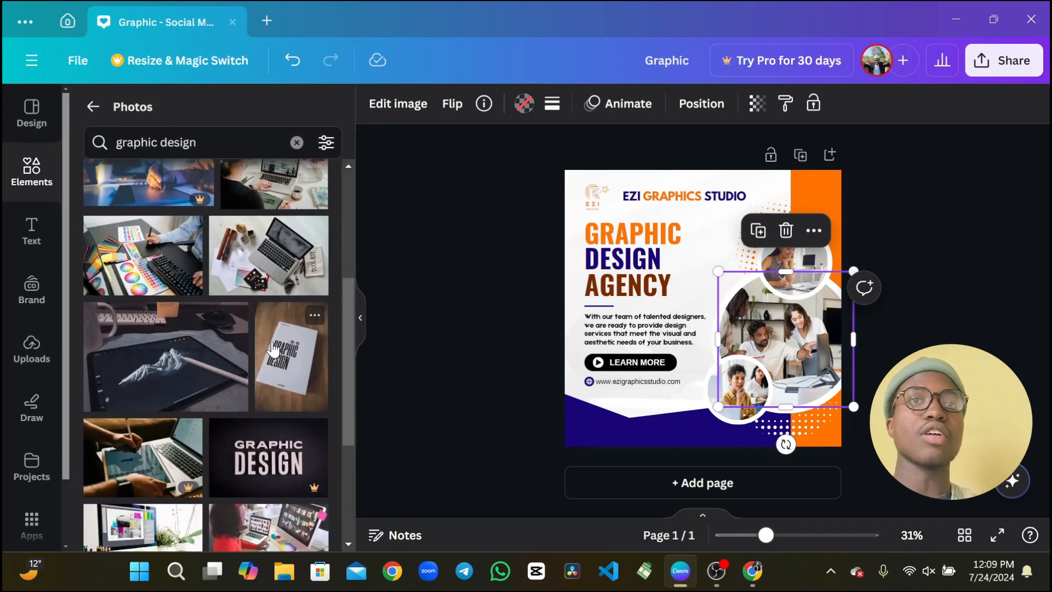
pyautogui.click(152, 281)
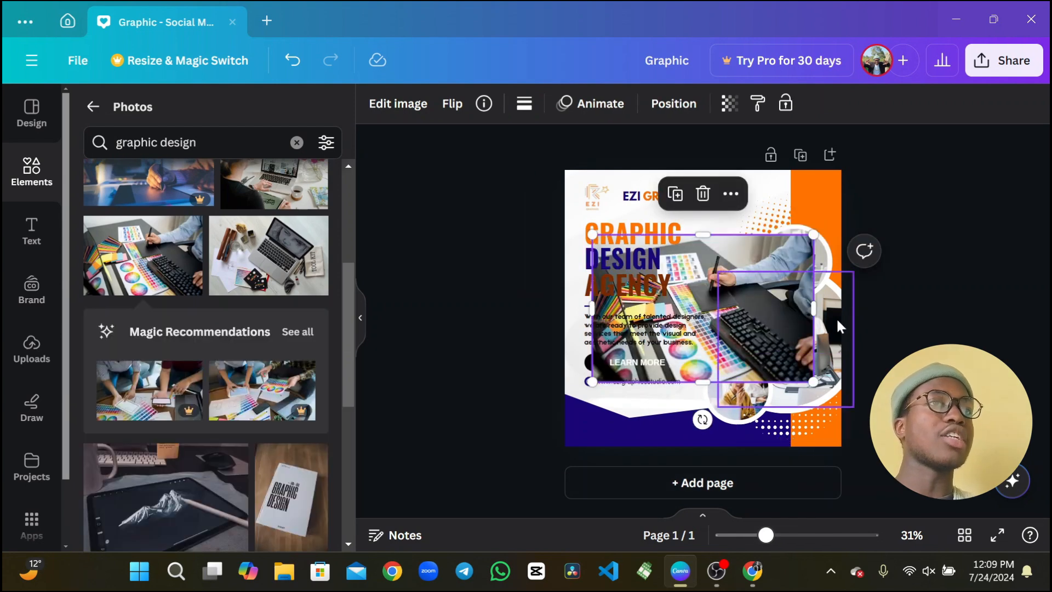
# Detach the team photo from the large circular frame and delete the detached image.
pyautogui.moveTo(833, 323); pyautogui.dragTo(834, 321)
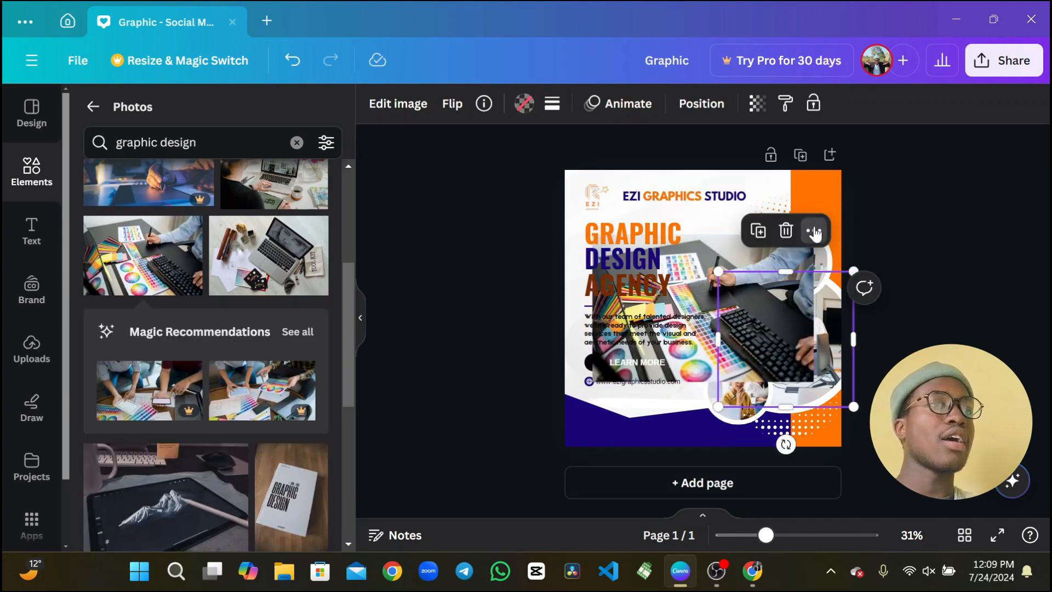
pyautogui.click(813, 230)
pyautogui.click(877, 507)
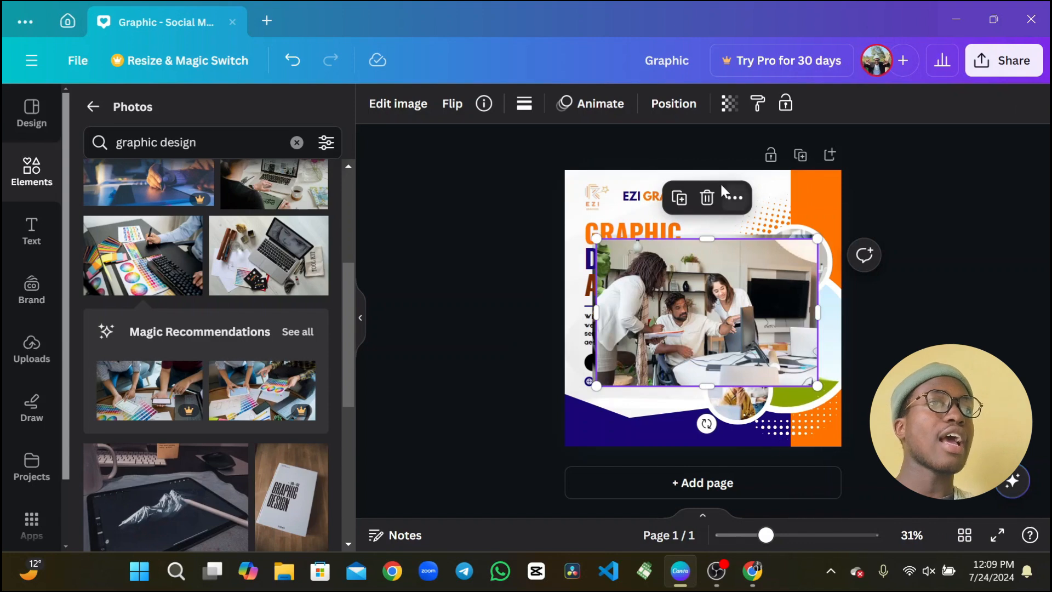
pyautogui.click(706, 197)
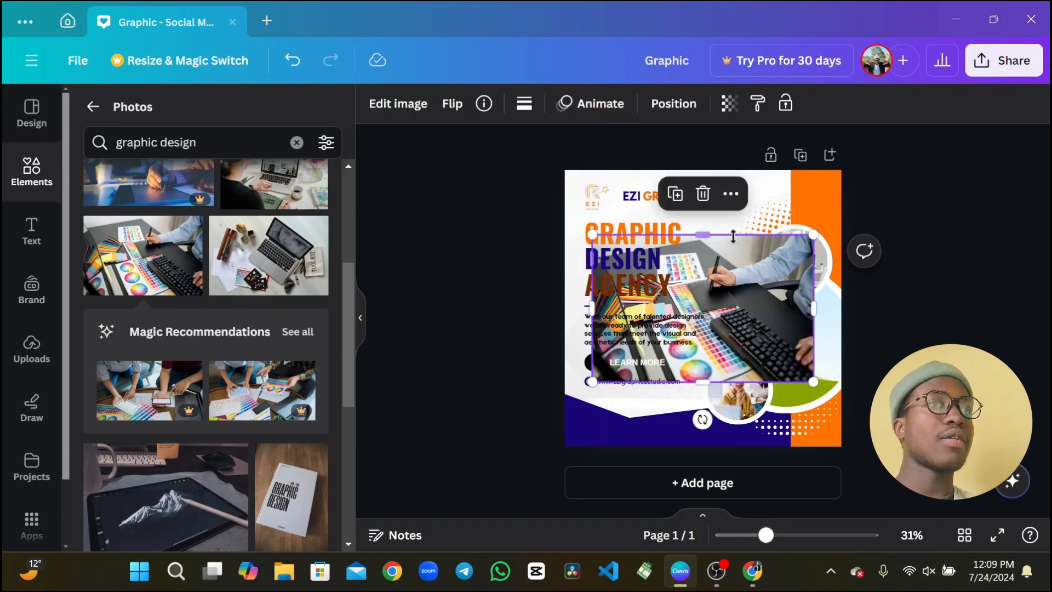
# Place the colour swatch and keyboard photo in the large circular frame, keeping the woman's photo in the upper frame.
pyautogui.moveTo(721, 225); pyautogui.dragTo(803, 285)
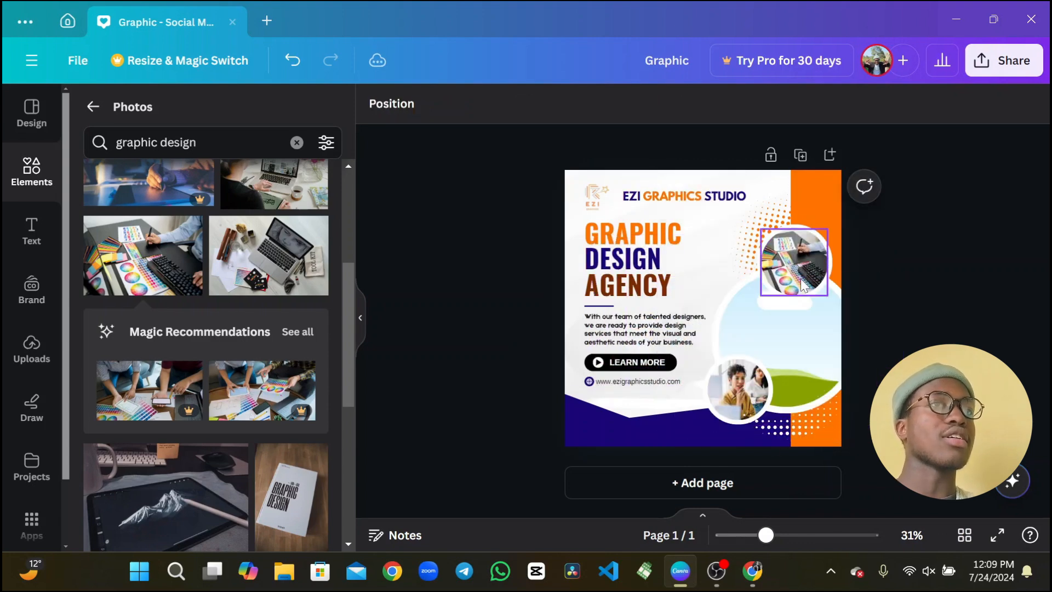
pyautogui.click(293, 69)
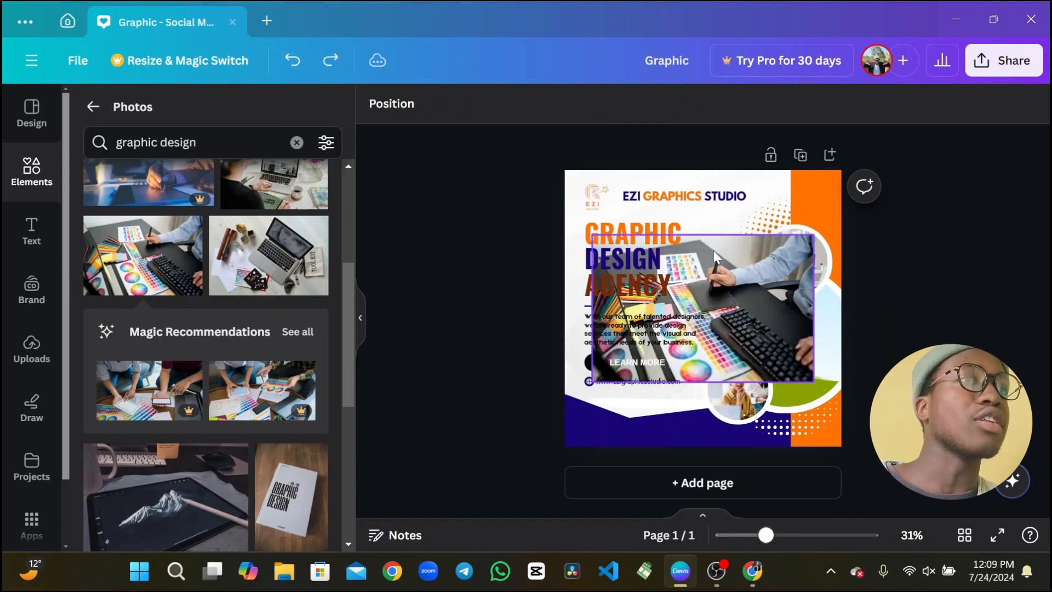
pyautogui.click(815, 343)
pyautogui.moveTo(815, 343); pyautogui.dragTo(789, 335)
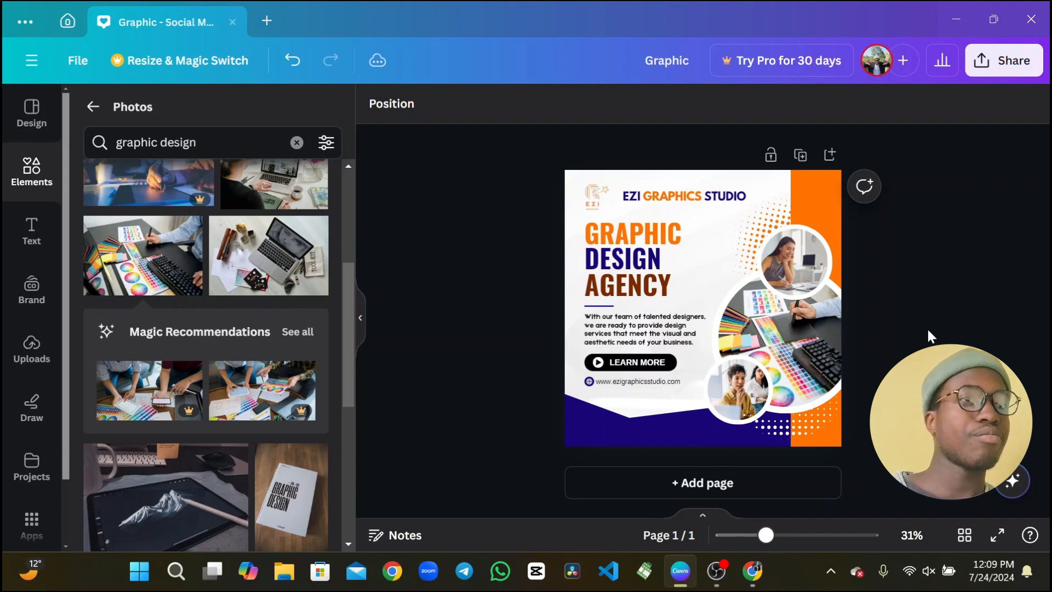
# Insert the Facebook icon from the uploaded images, shrink it and move it onto the navy band below the website address.
pyautogui.click(29, 354)
pyautogui.scroll(-15, 233, 329)
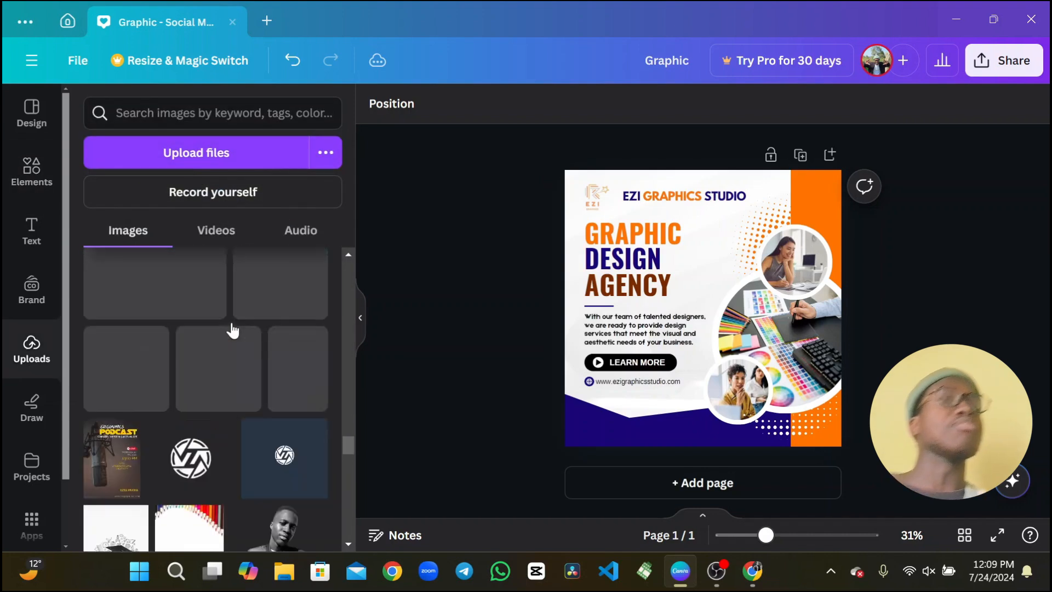
pyautogui.scroll(6, 231, 329)
pyautogui.scroll(-8, 152, 340)
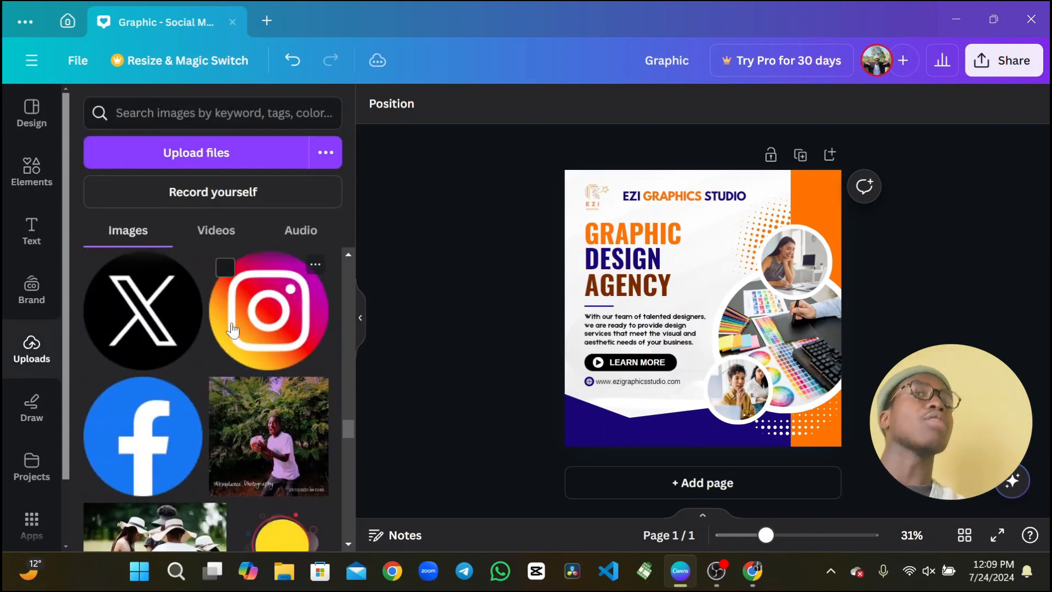
pyautogui.click(152, 340)
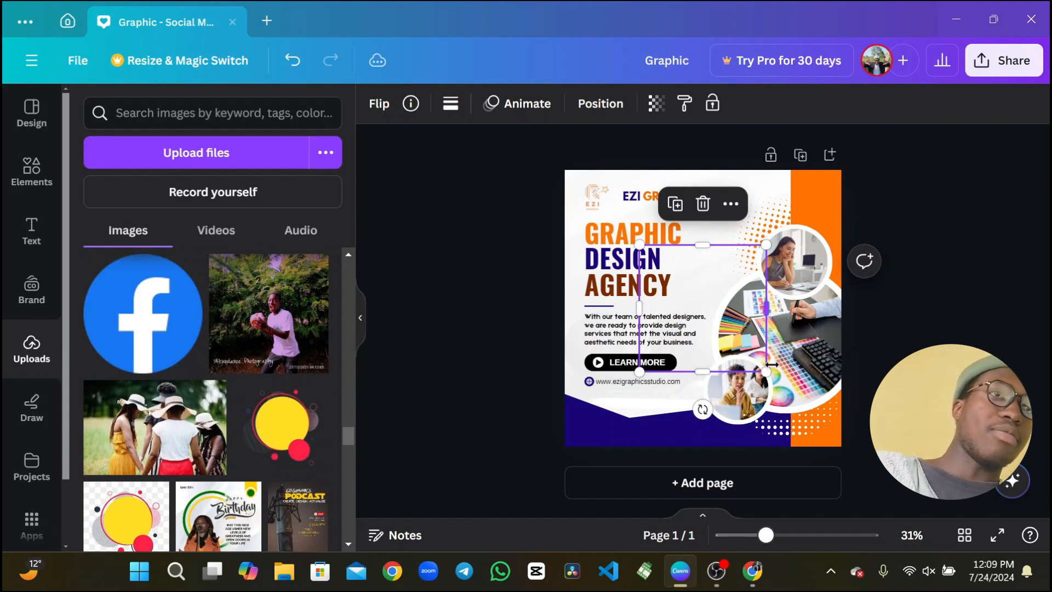
pyautogui.moveTo(766, 373); pyautogui.dragTo(623, 482)
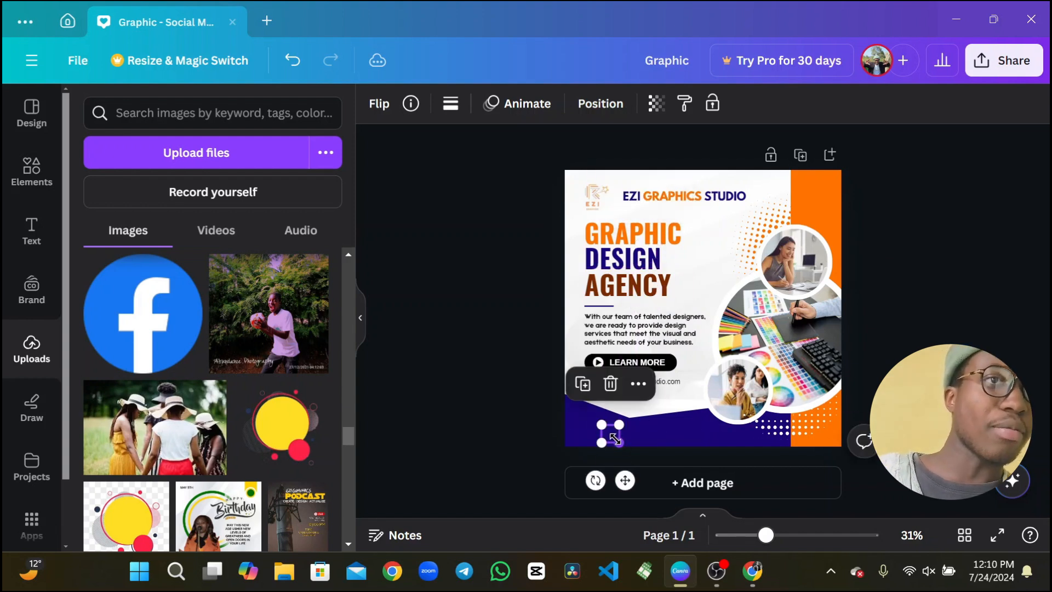
# Shrink the Facebook icon slightly and shift it a little to the right along the navy band.
pyautogui.moveTo(616, 439); pyautogui.dragTo(610, 437)
pyautogui.moveTo(623, 476); pyautogui.dragTo(634, 479)
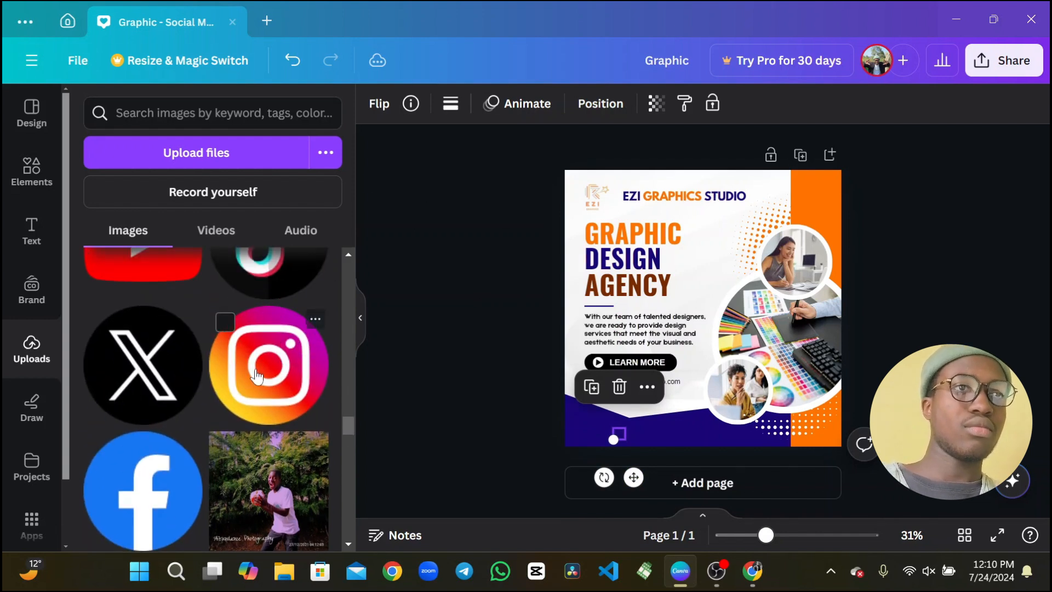
# Insert the Instagram icon from the uploaded images, shrink it to about 70 by 70 and place it beside the Facebook icon on the navy band.
pyautogui.click(256, 377)
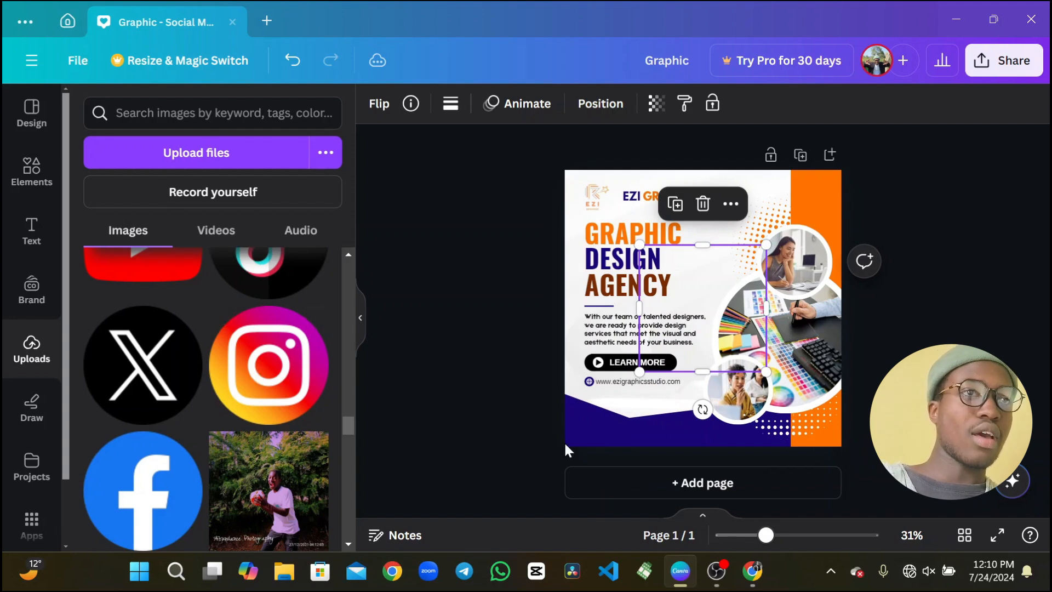
pyautogui.click(617, 434)
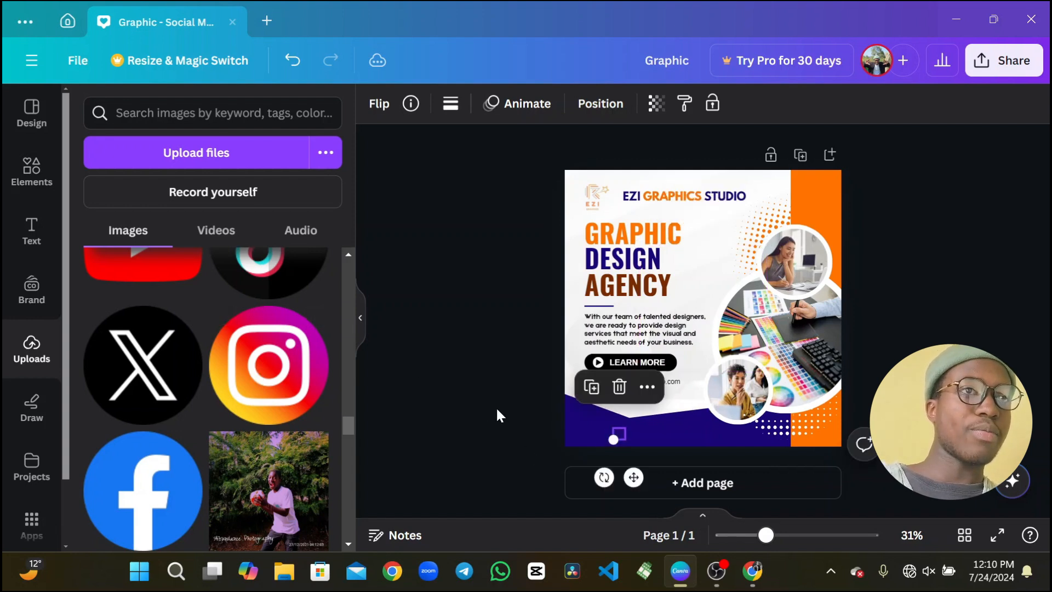
pyautogui.press('Delete')
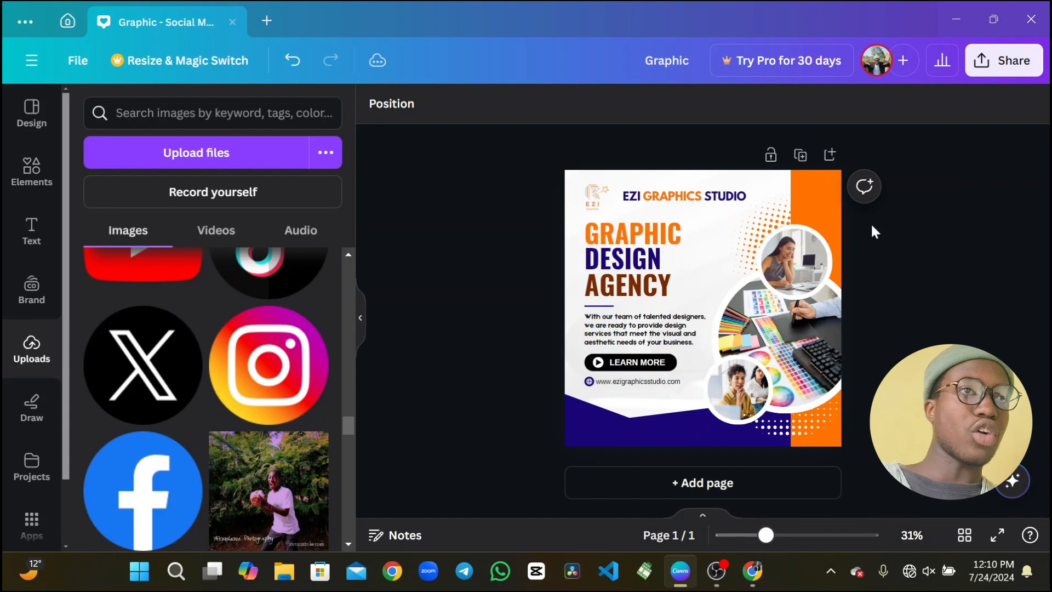
pyautogui.click(709, 317)
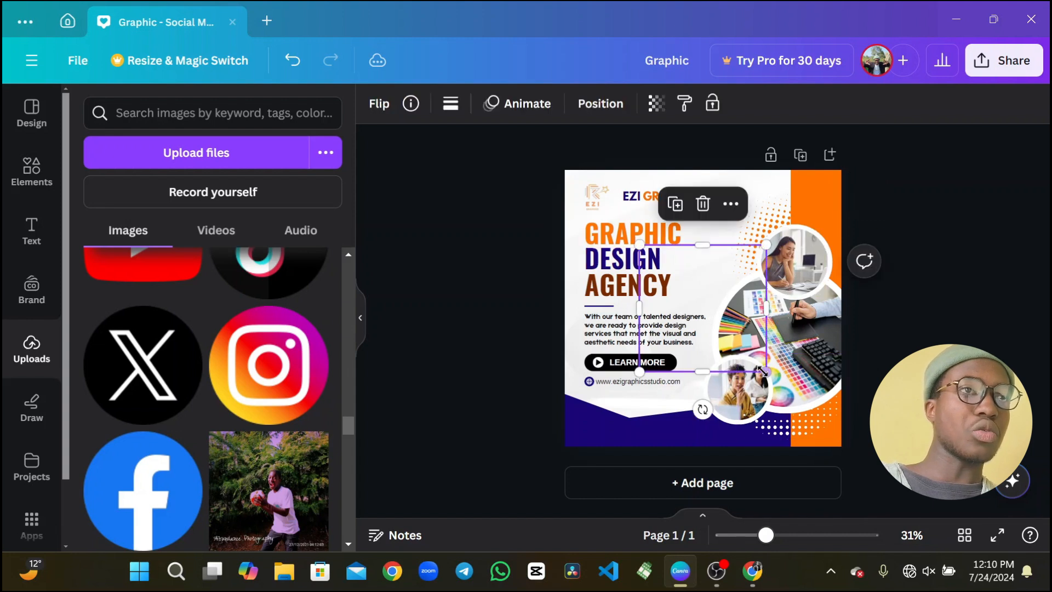
pyautogui.moveTo(767, 371); pyautogui.dragTo(643, 268)
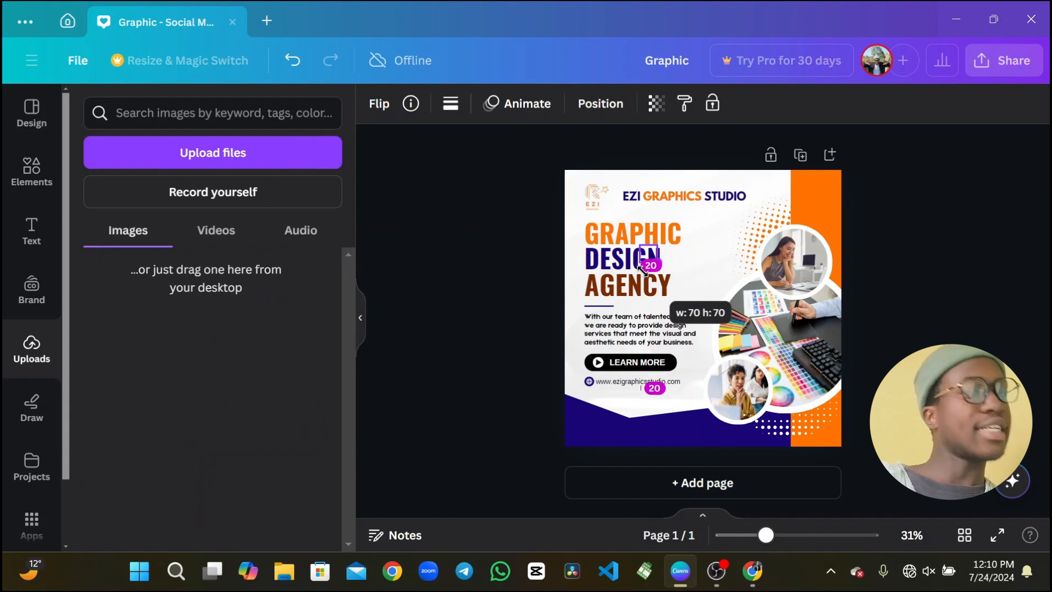
pyautogui.moveTo(643, 268); pyautogui.dragTo(653, 439)
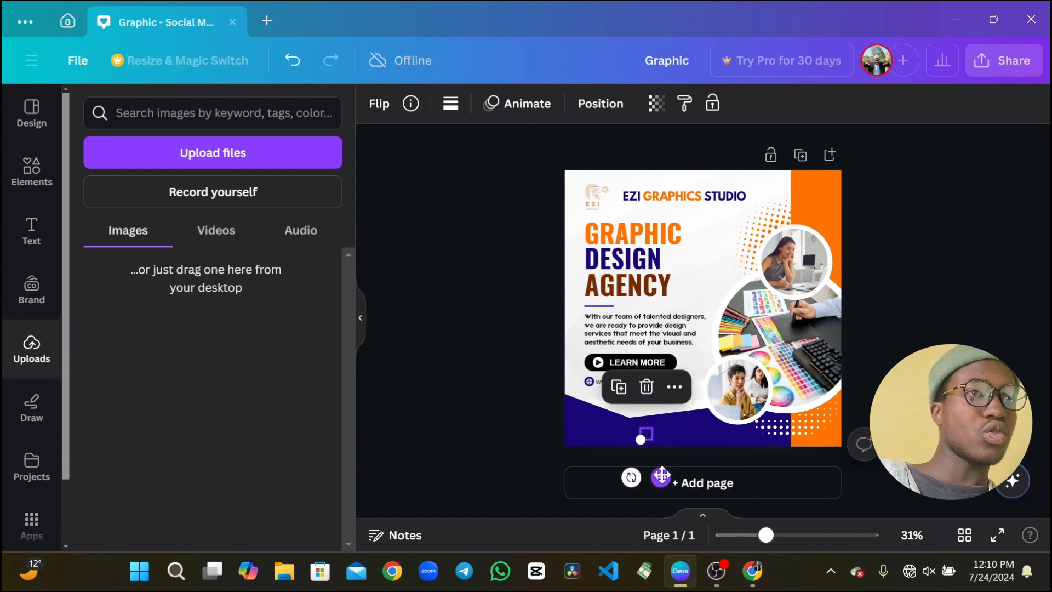
pyautogui.moveTo(661, 476); pyautogui.dragTo(670, 476)
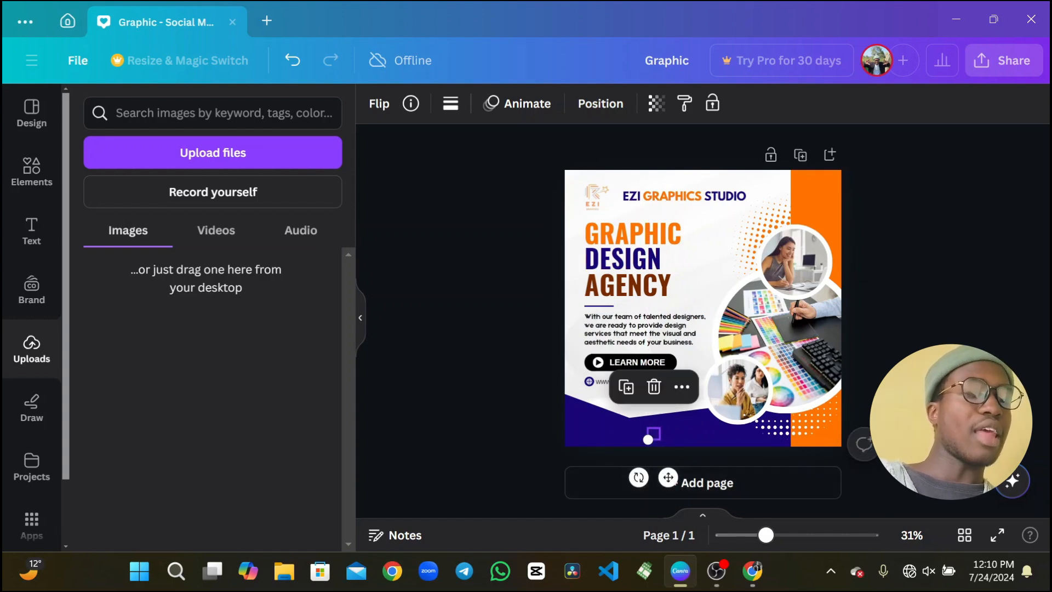
pyautogui.press('Escape')
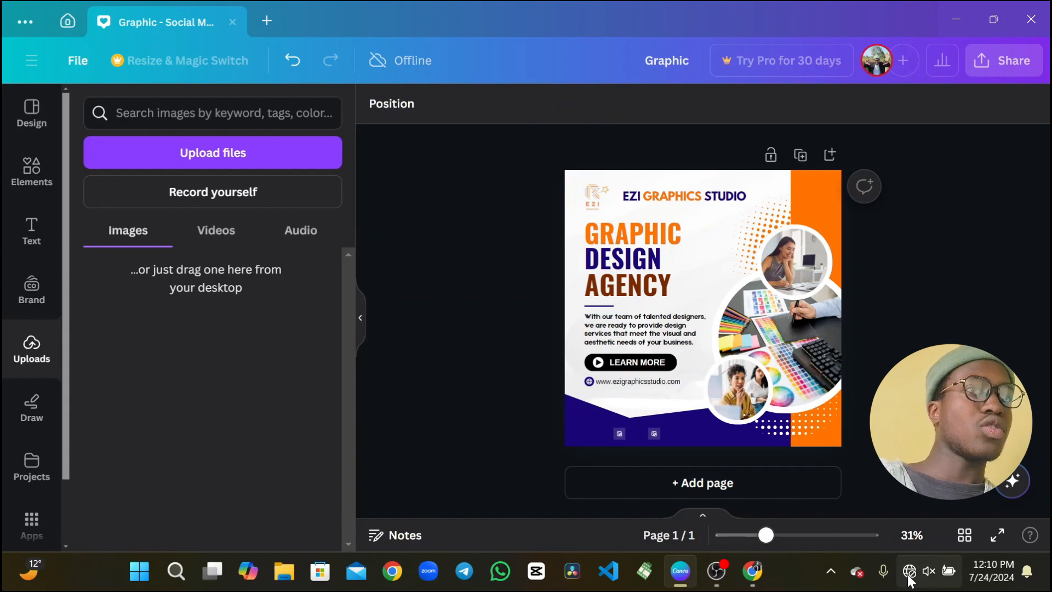
# Check the status of the computer's Wi-Fi connection in the Windows network settings.
pyautogui.click(908, 575)
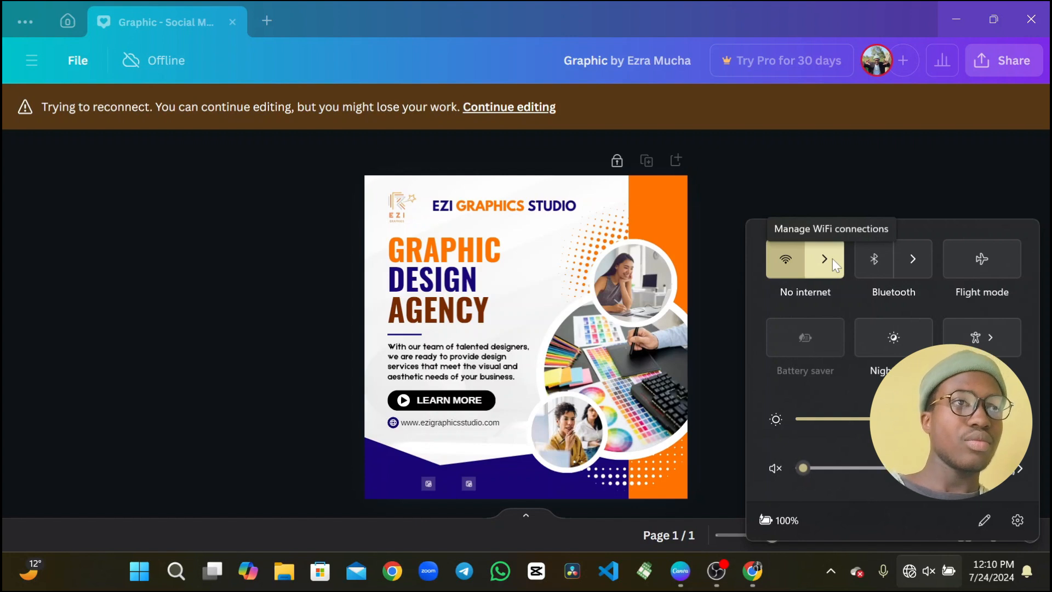
pyautogui.click(825, 258)
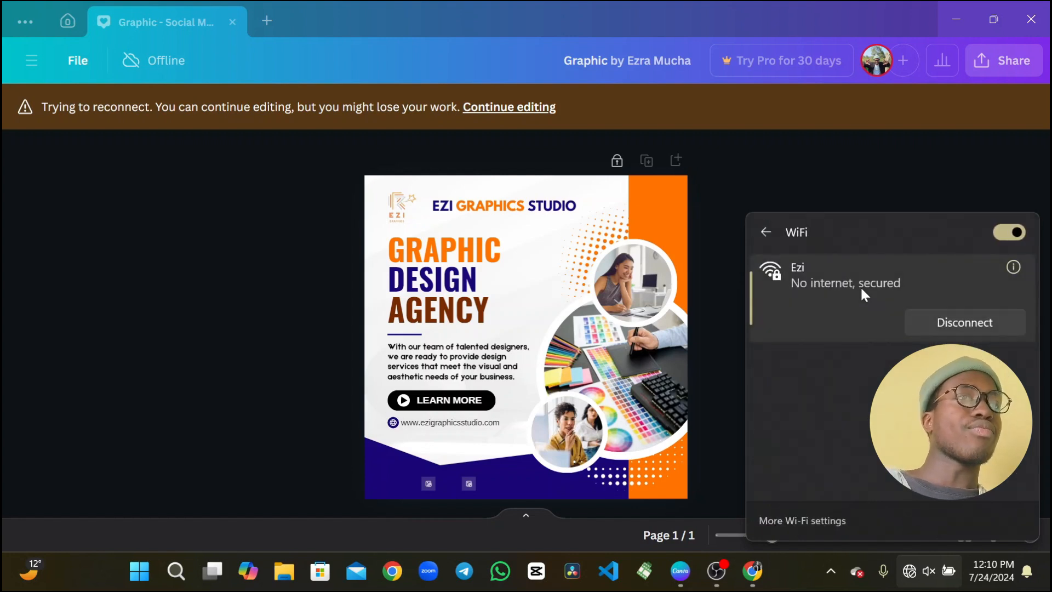
pyautogui.click(765, 233)
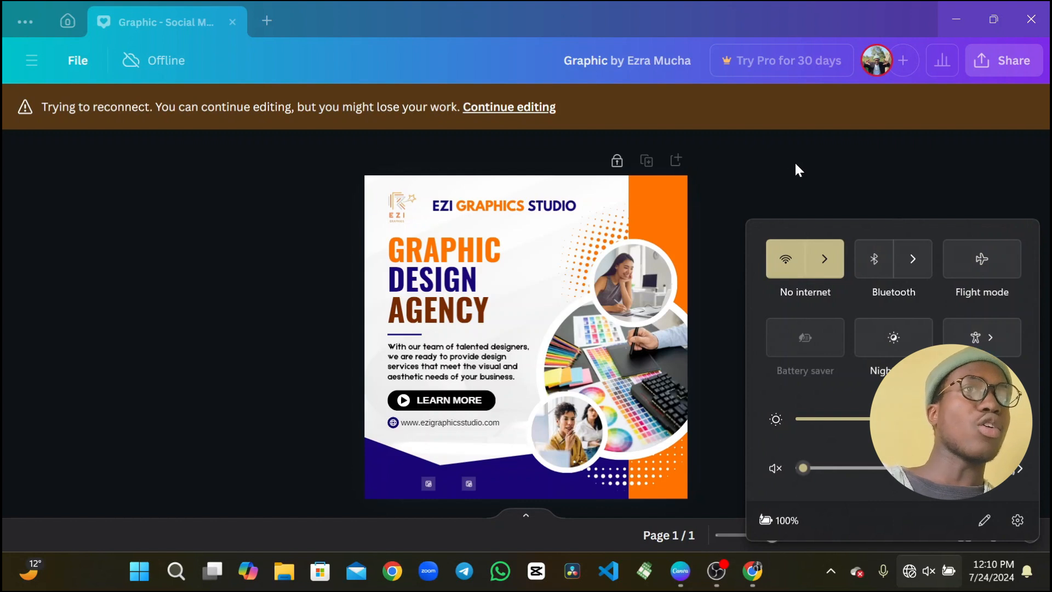